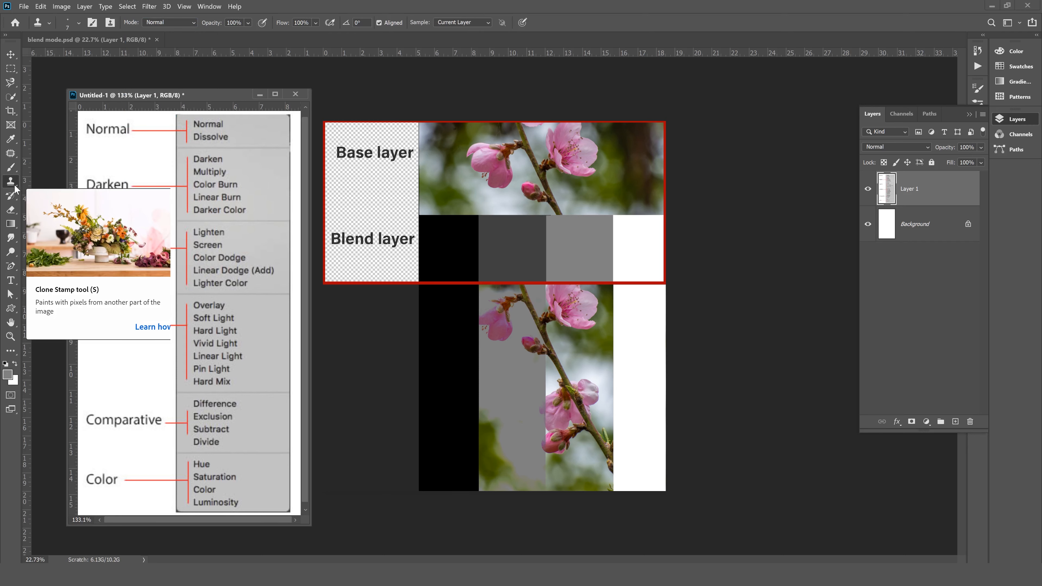
Review the blend mode options available for the Clone Stamp tool and for the active layer.
{"action": "left_click", "coordinate": [182, 23]}
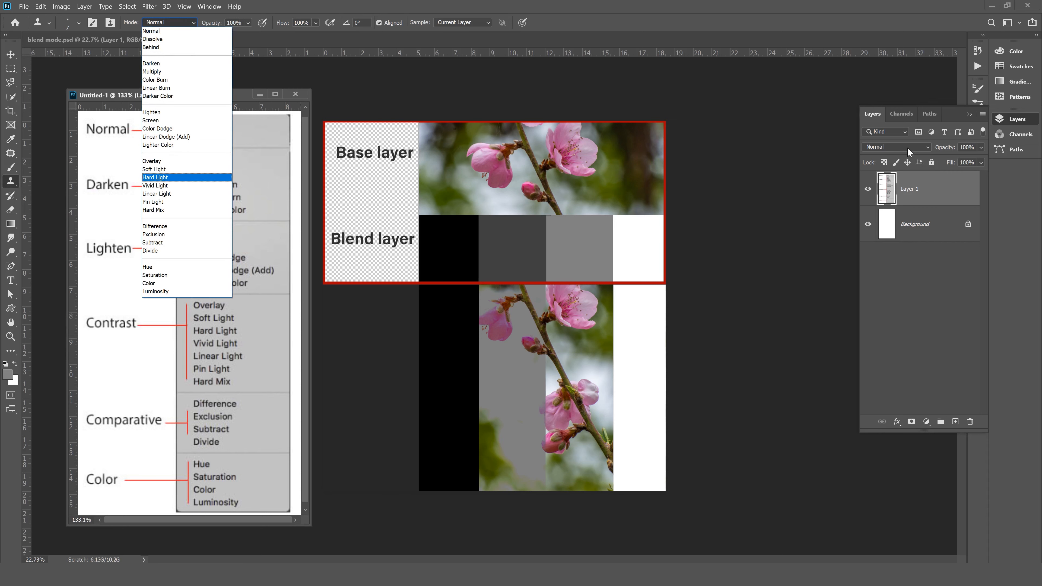
{"action": "key", "text": "Escape"}
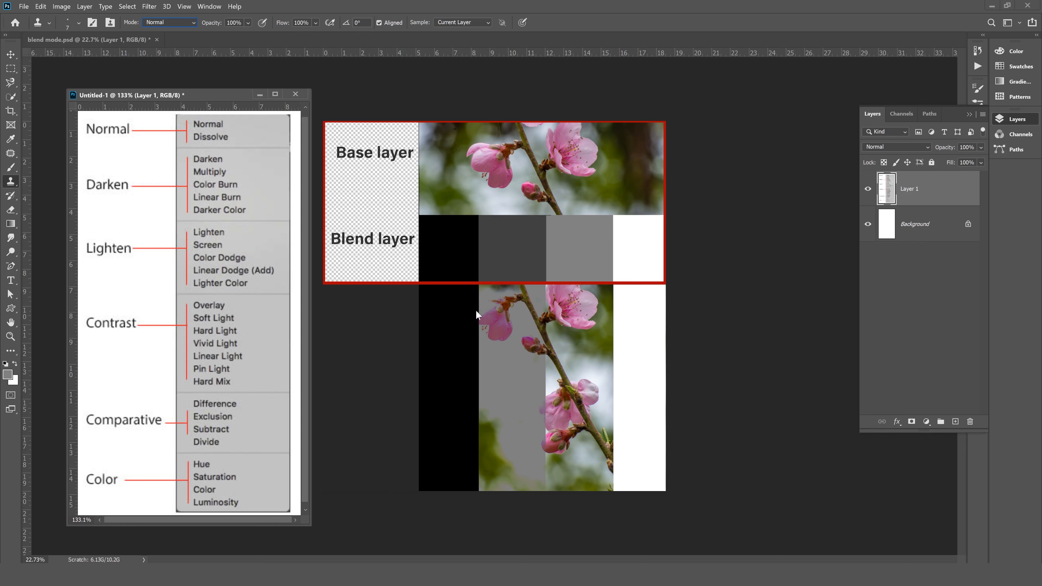
{"action": "left_click", "coordinate": [920, 148]}
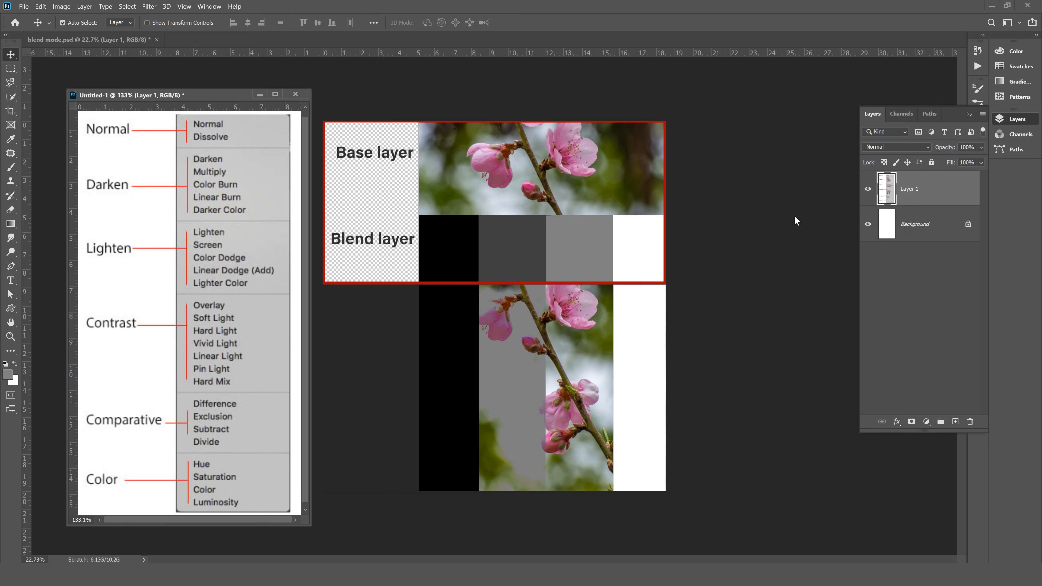
Set the blend mode of Layer 1 in blend mode.psd to Normal and toggle its visibility to compare it with the photo.
{"action": "left_click", "coordinate": [636, 178]}
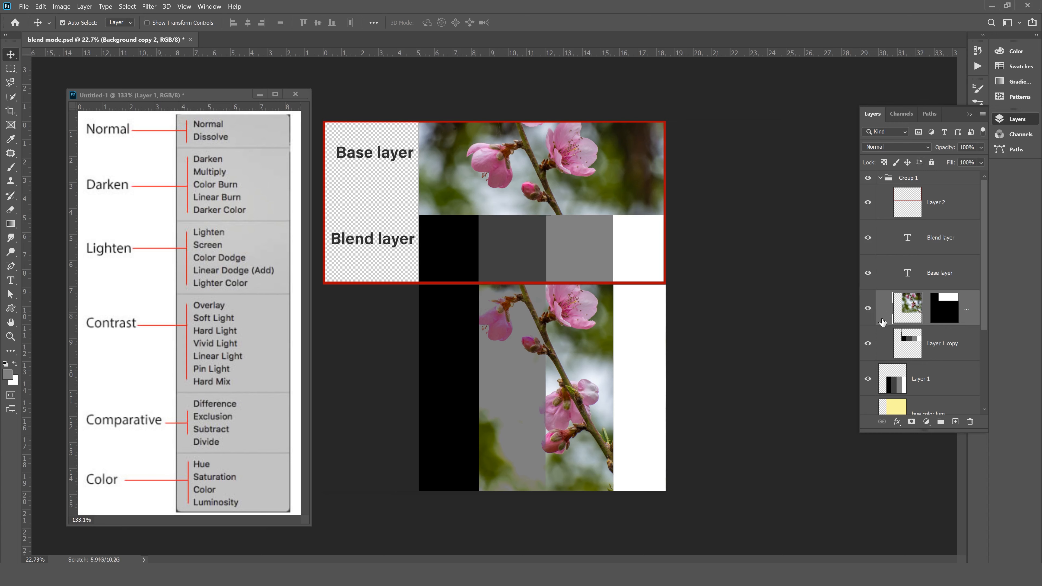
{"action": "left_click", "coordinate": [930, 375]}
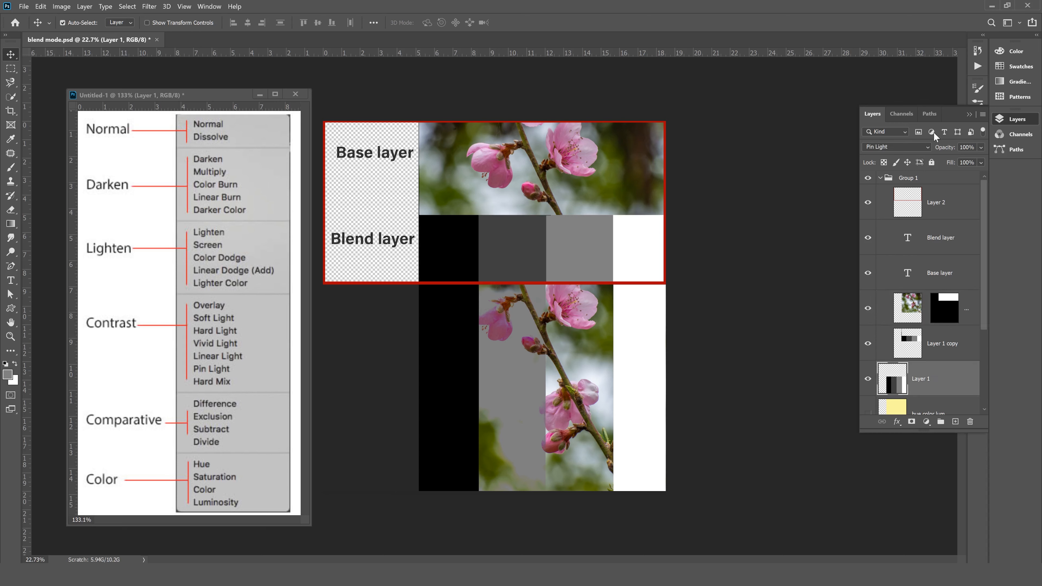
{"action": "left_click", "coordinate": [906, 148]}
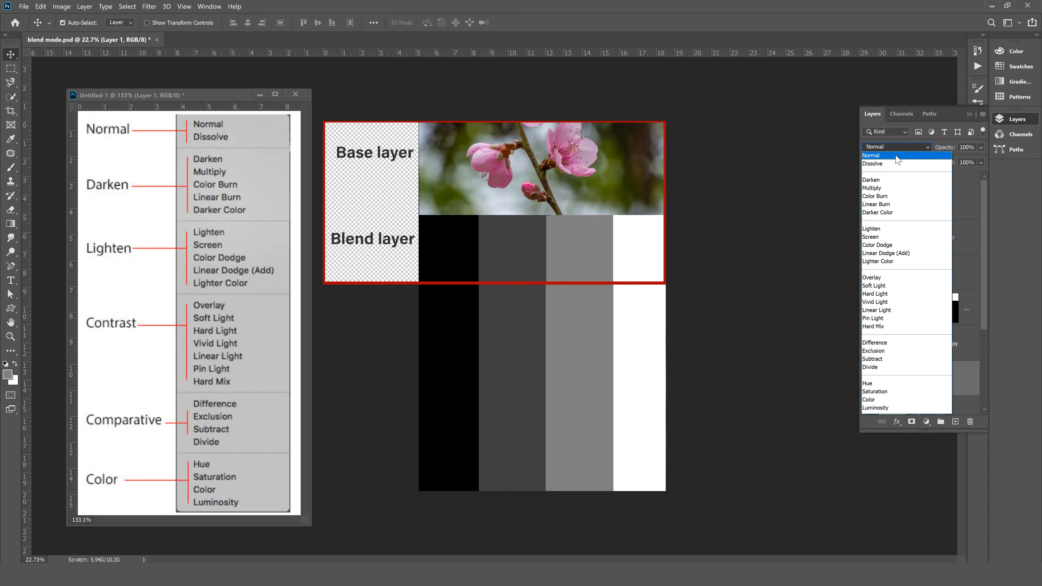
{"action": "left_click", "coordinate": [886, 143]}
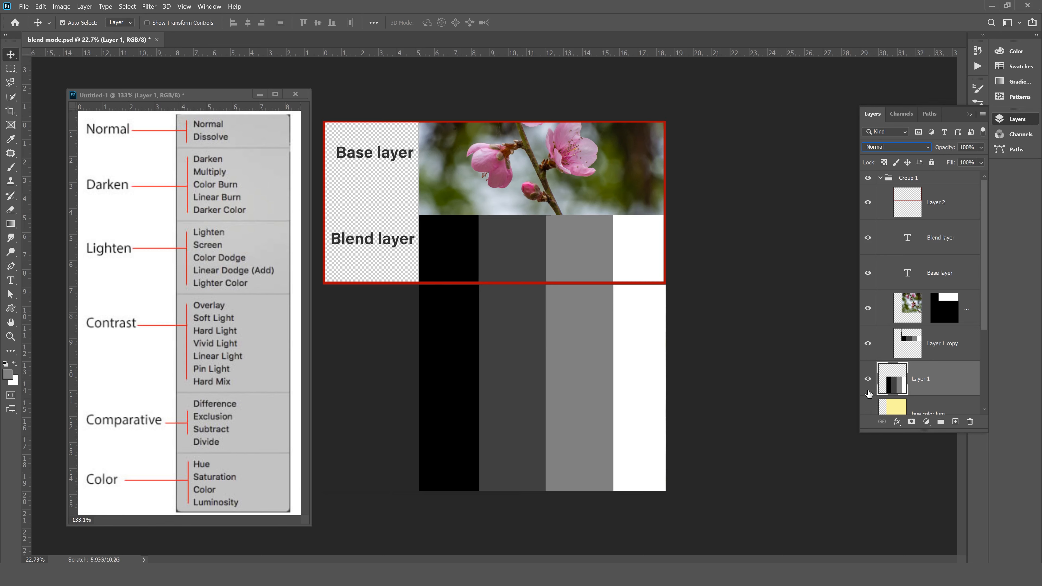
{"action": "left_click", "coordinate": [868, 379]}
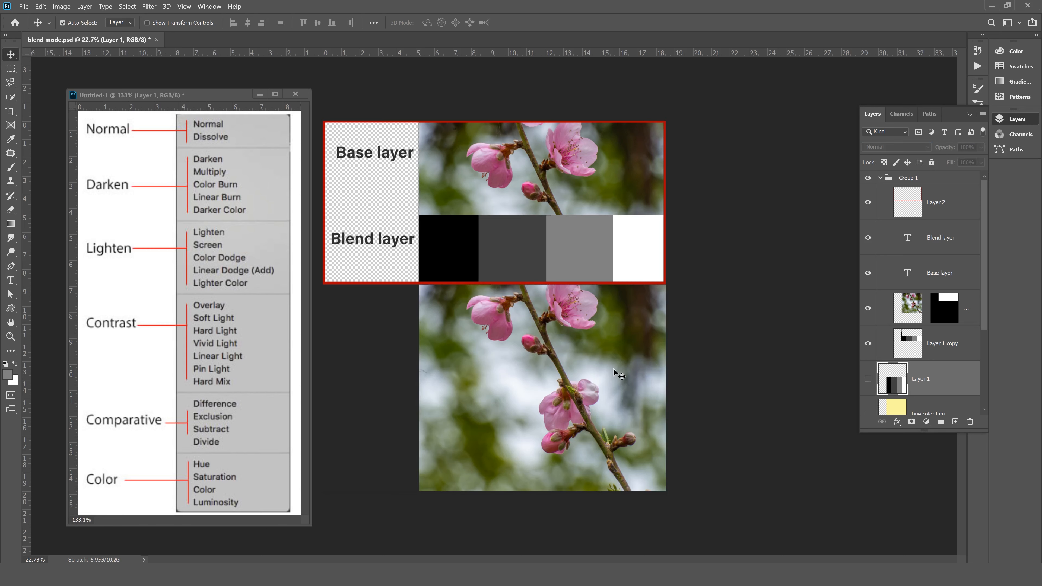
{"action": "left_click", "coordinate": [867, 379]}
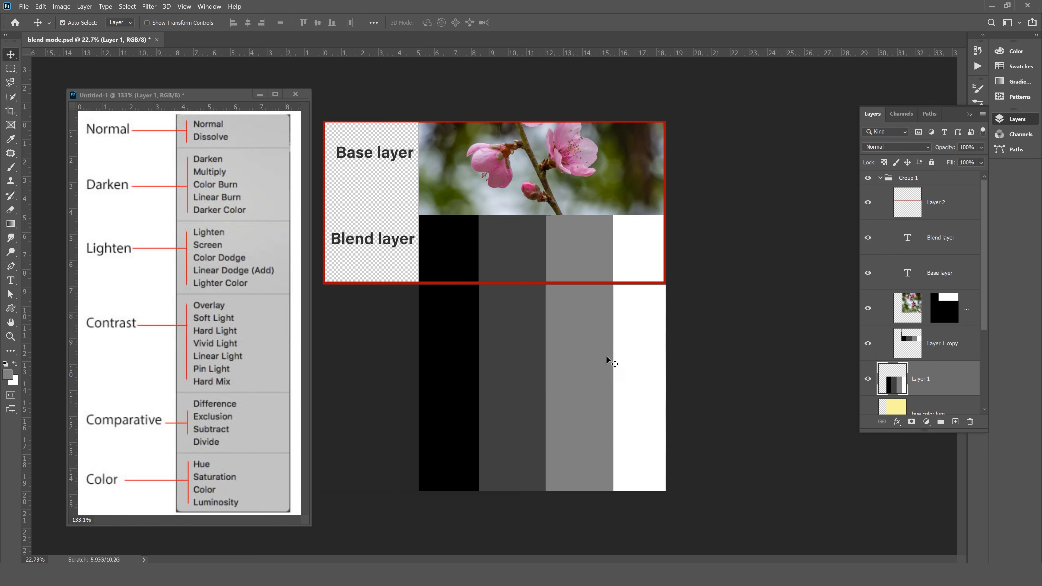
Sample the black, dark gray, mid-gray and white stripes in turn as foreground color, accepting white (ffffff).
{"action": "key", "text": "i"}
{"action": "left_click", "coordinate": [8, 375]}
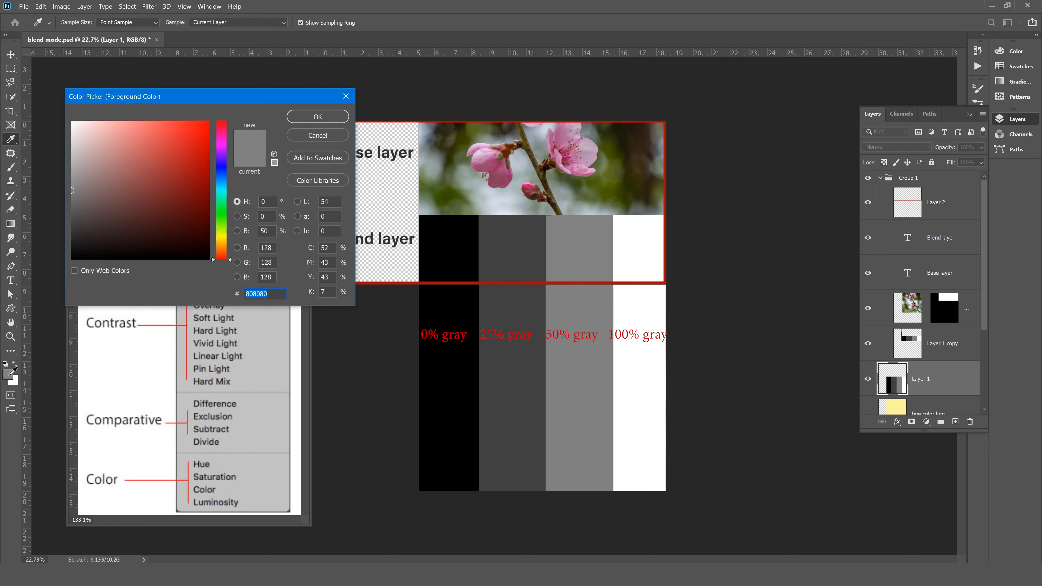
{"action": "left_click", "coordinate": [439, 340]}
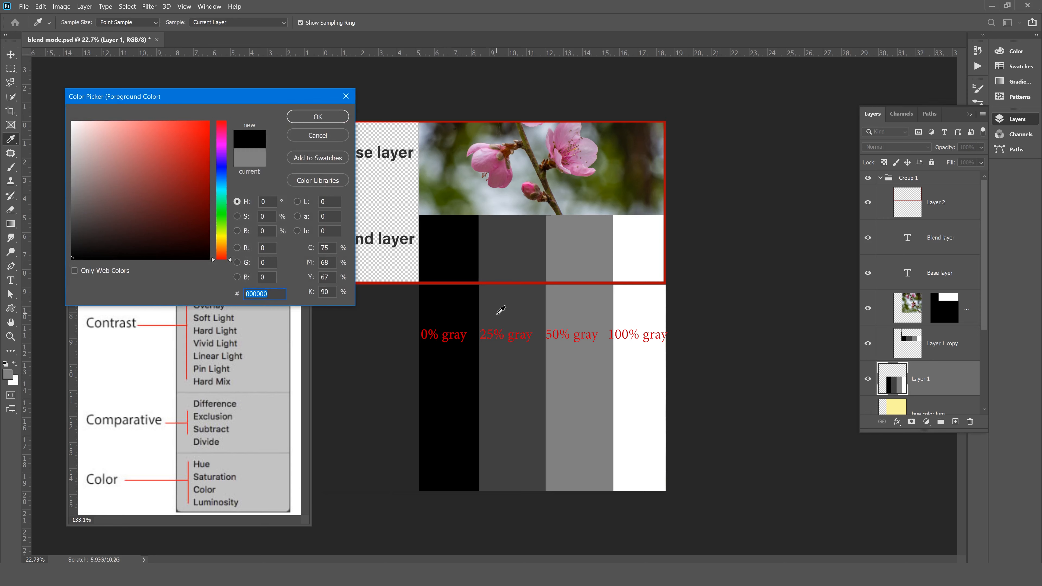
{"action": "left_click", "coordinate": [507, 317]}
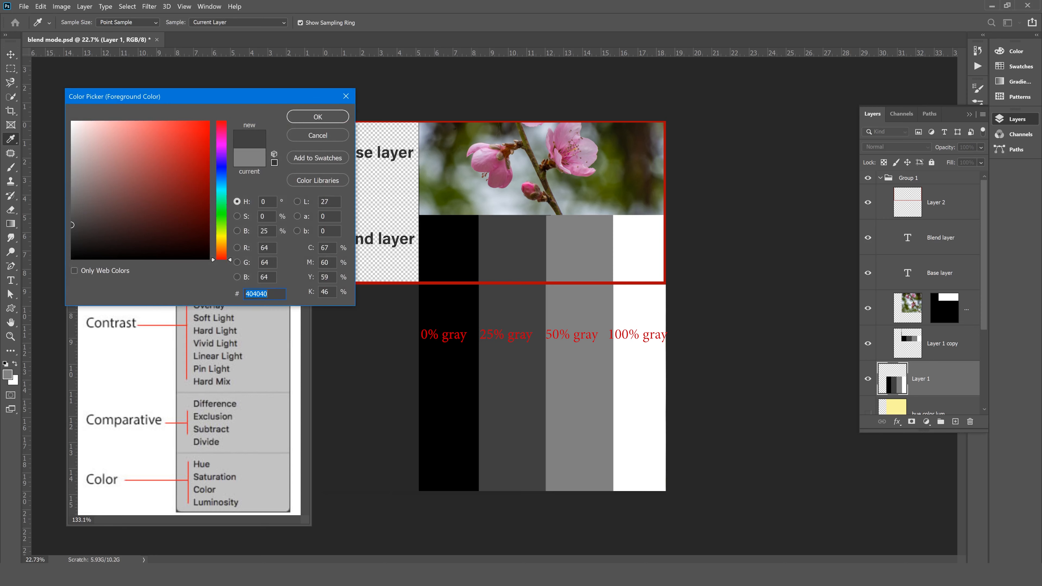
{"action": "left_click", "coordinate": [571, 316]}
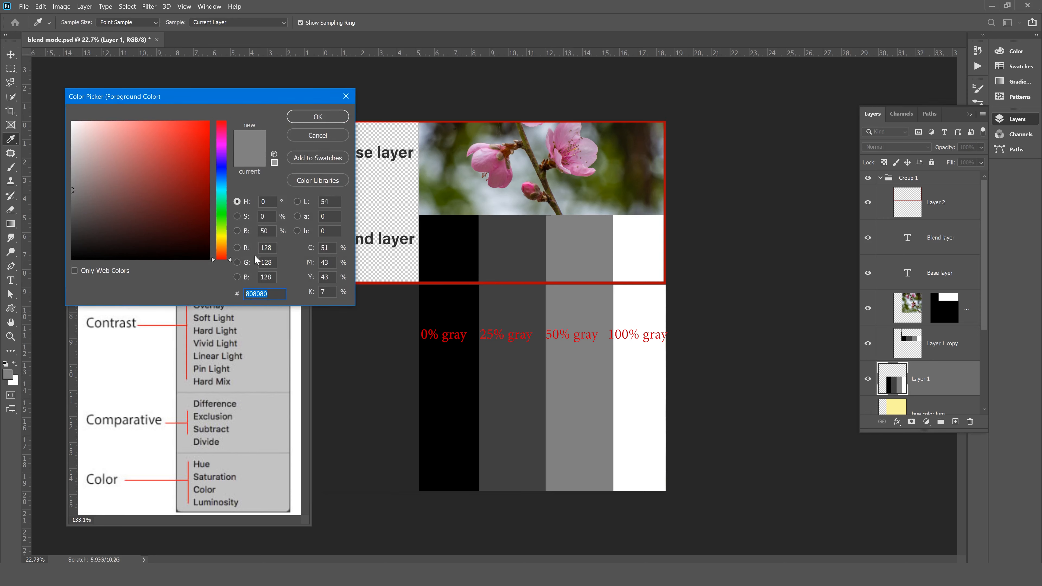
{"action": "left_click", "coordinate": [636, 316]}
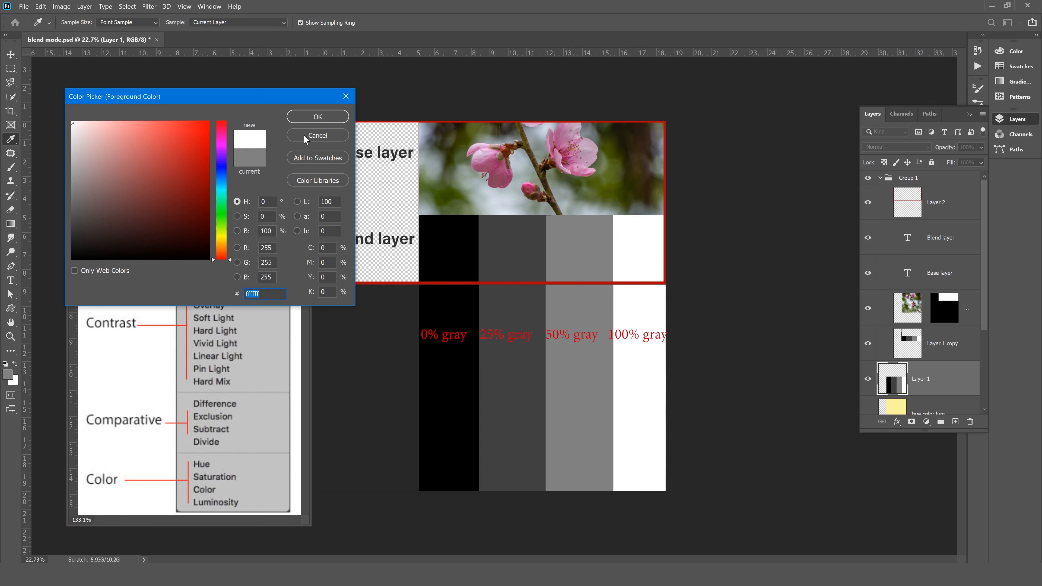
{"action": "left_click", "coordinate": [323, 116]}
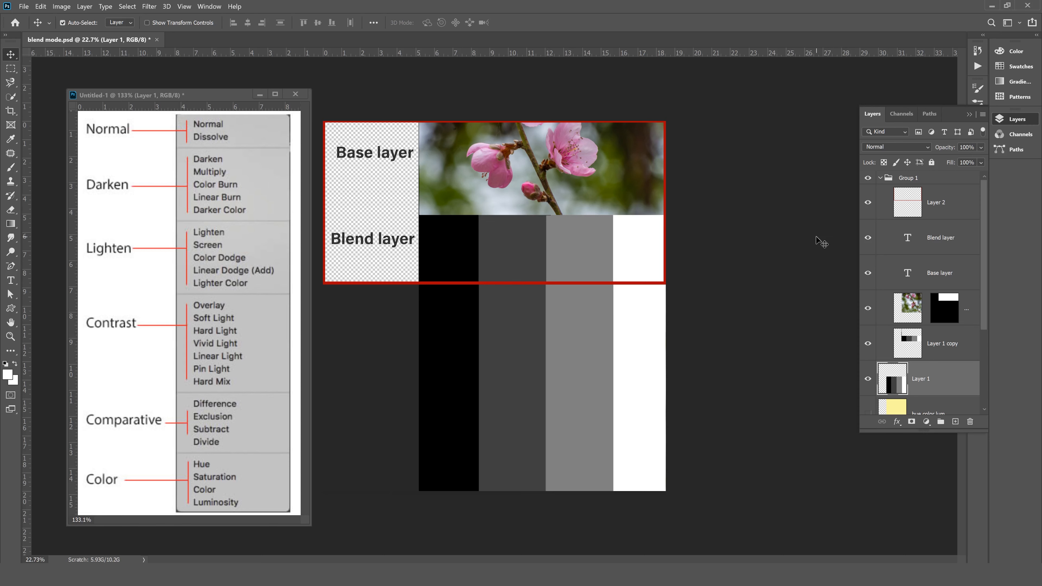
Toggle the visibility of Layer 1 and Layer 0 to compare the gray stripes with the flower photo.
{"action": "left_click", "coordinate": [868, 379]}
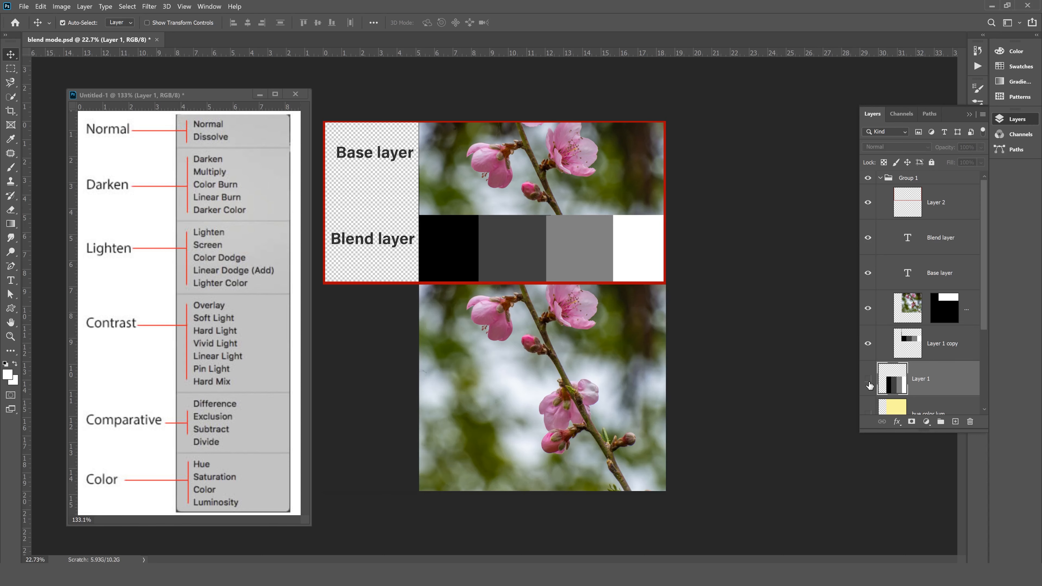
{"action": "left_click", "coordinate": [868, 381]}
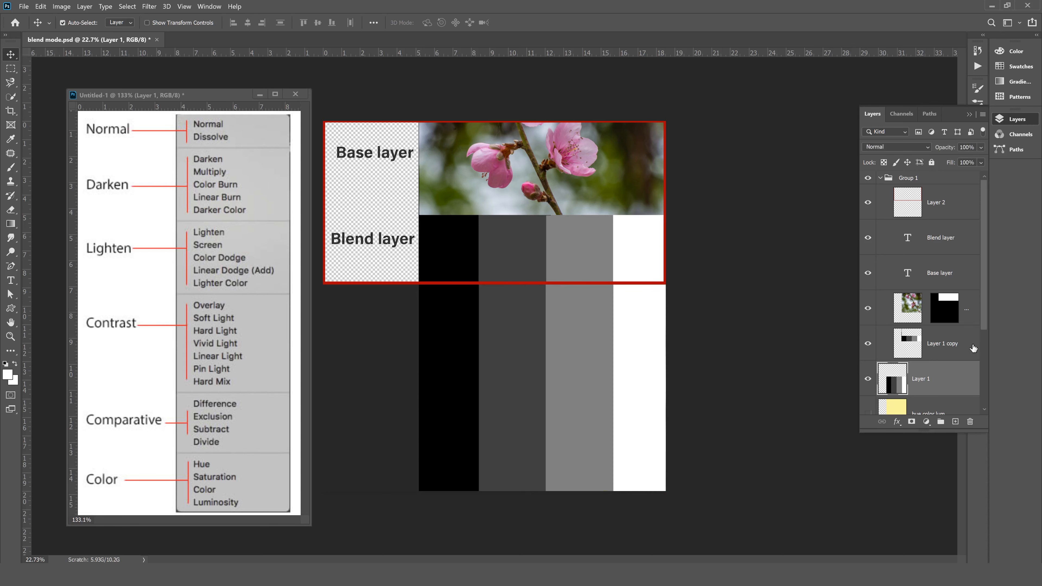
{"action": "left_click_drag", "start_coordinate": [984, 320], "coordinate": [978, 401]}
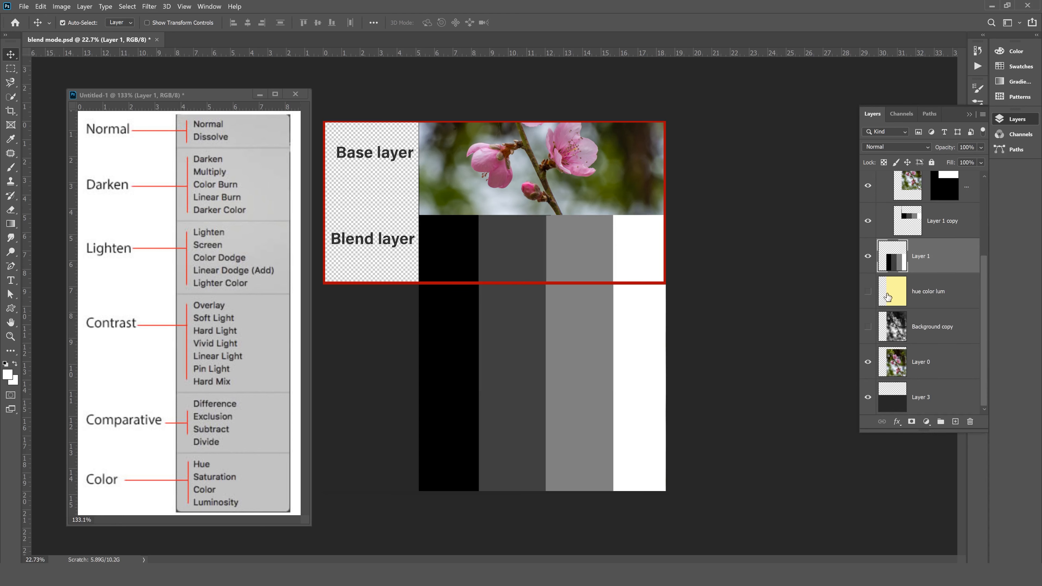
{"action": "left_click", "coordinate": [869, 257]}
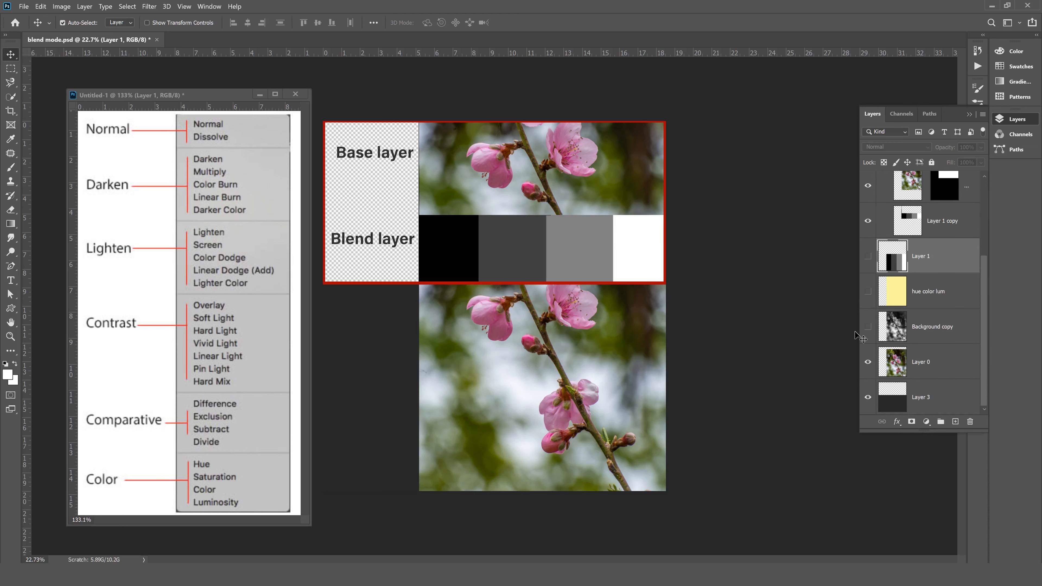
{"action": "left_click", "coordinate": [868, 363]}
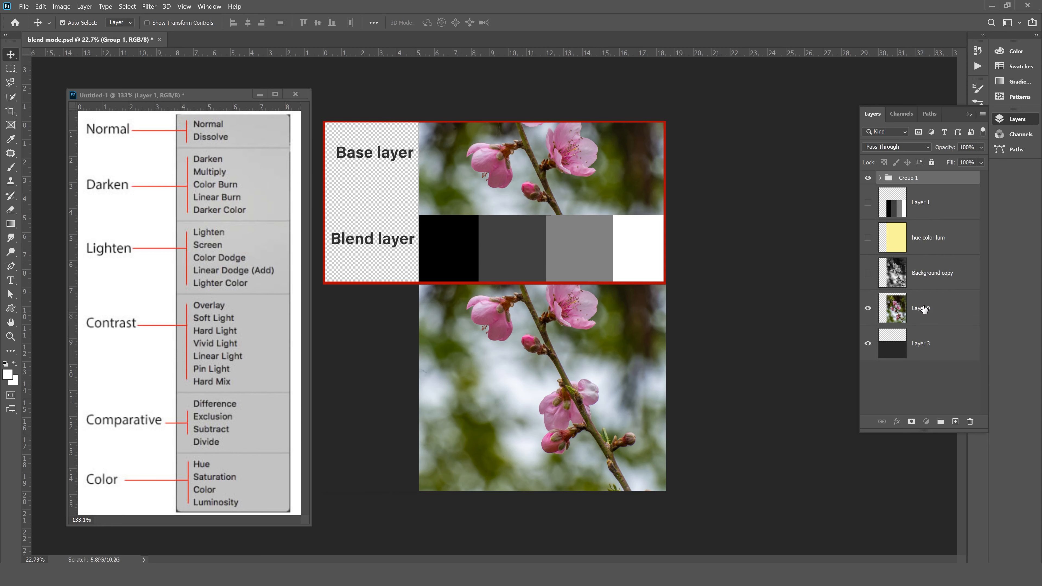
Move Layer 0 directly beneath Layer 1 in the layer stack and make Layer 1 visible.
{"action": "left_click_drag", "start_coordinate": [924, 309], "coordinate": [941, 236]}
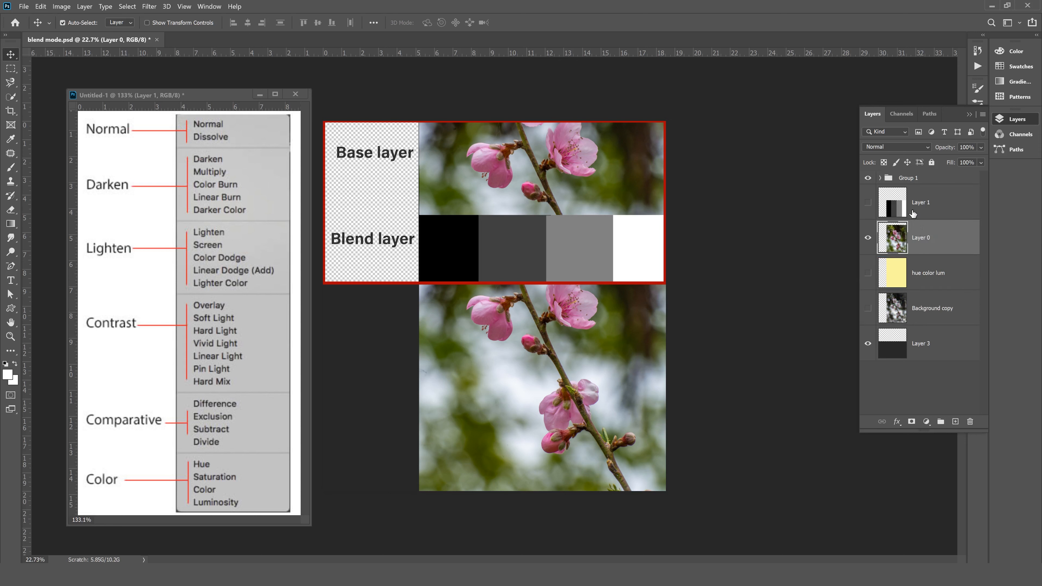
{"action": "left_click", "coordinate": [938, 214]}
{"action": "left_click", "coordinate": [867, 202]}
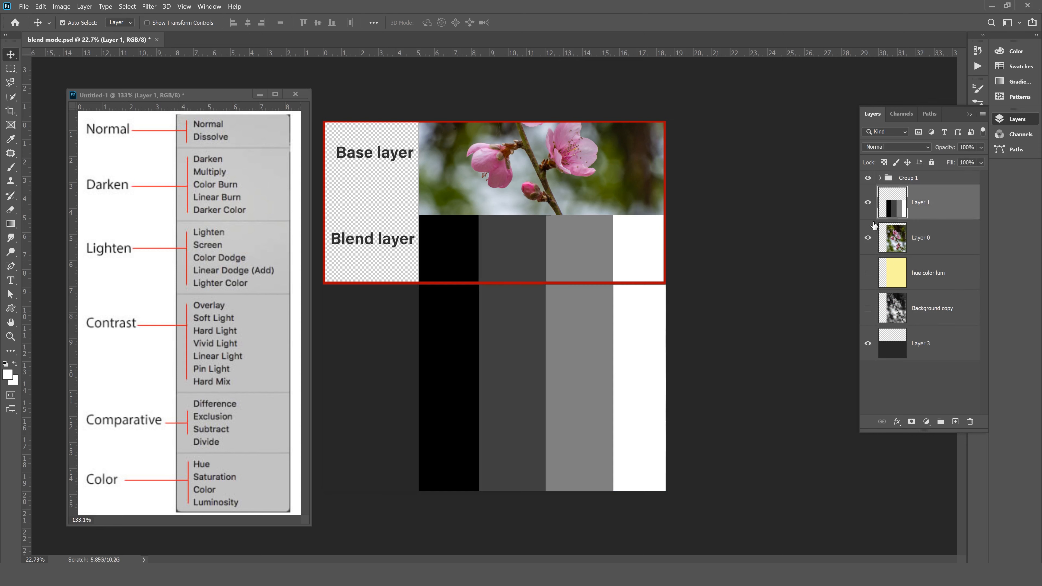
Select Layer 0 and switch Layer 1 off and on to examine the base photo beneath the stripes.
{"action": "left_click", "coordinate": [937, 242]}
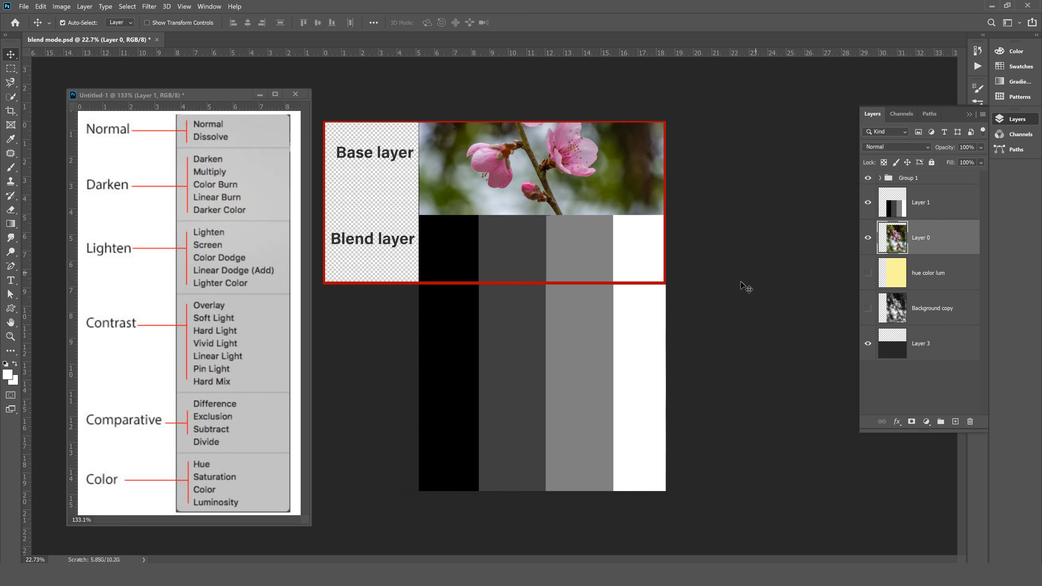
{"action": "left_click", "coordinate": [867, 203]}
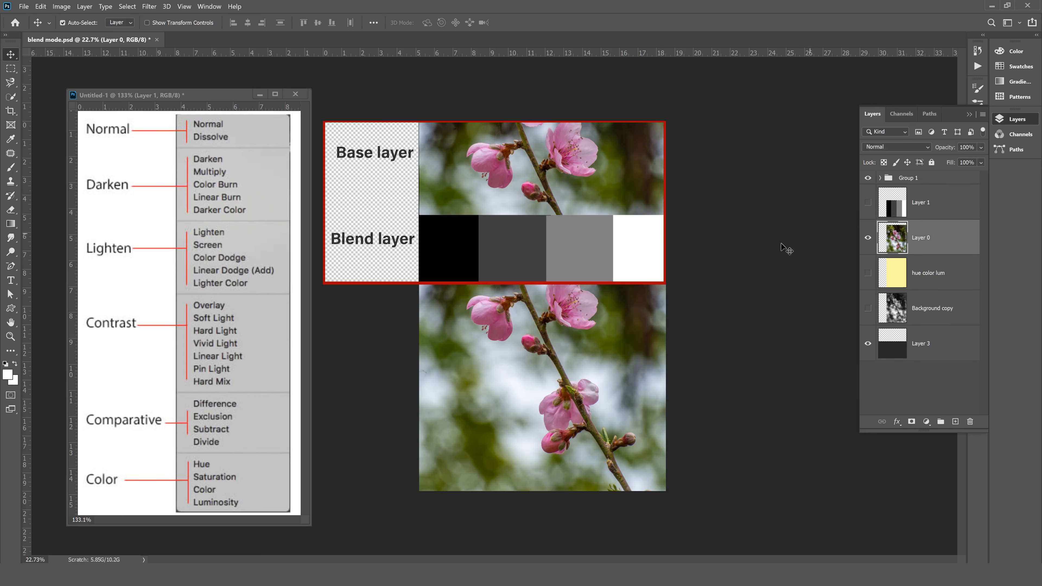
{"action": "left_click", "coordinate": [868, 203]}
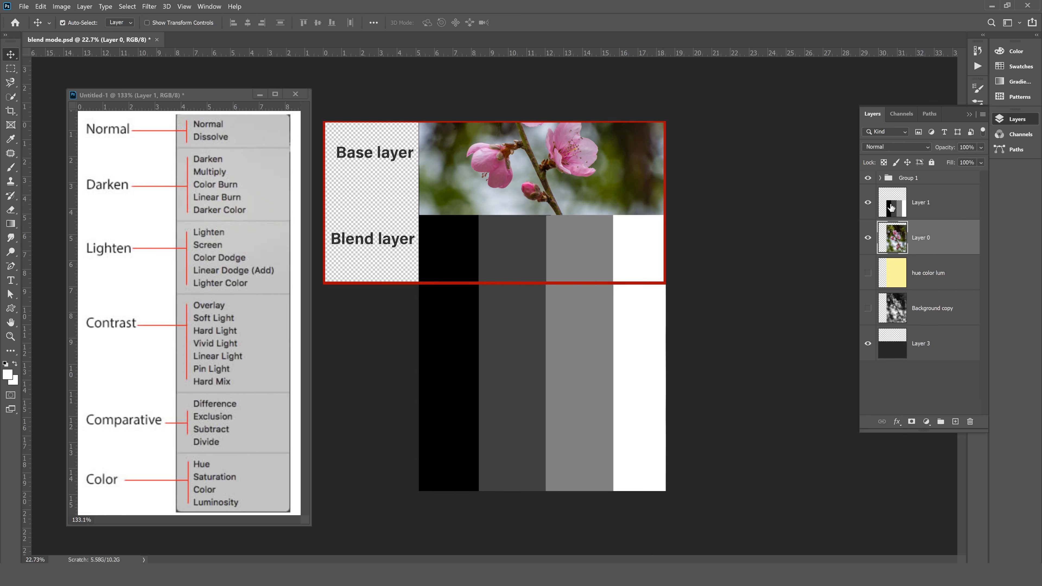
Set the blend mode of Layer 1 to Dissolve and reduce its opacity to 40%.
{"action": "left_click", "coordinate": [937, 207]}
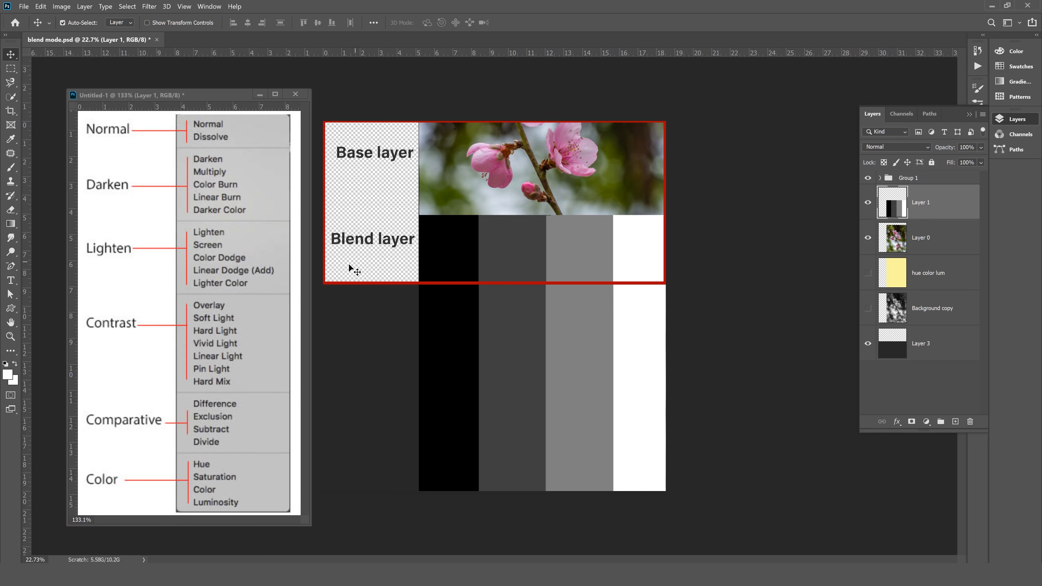
{"action": "left_click", "coordinate": [909, 147]}
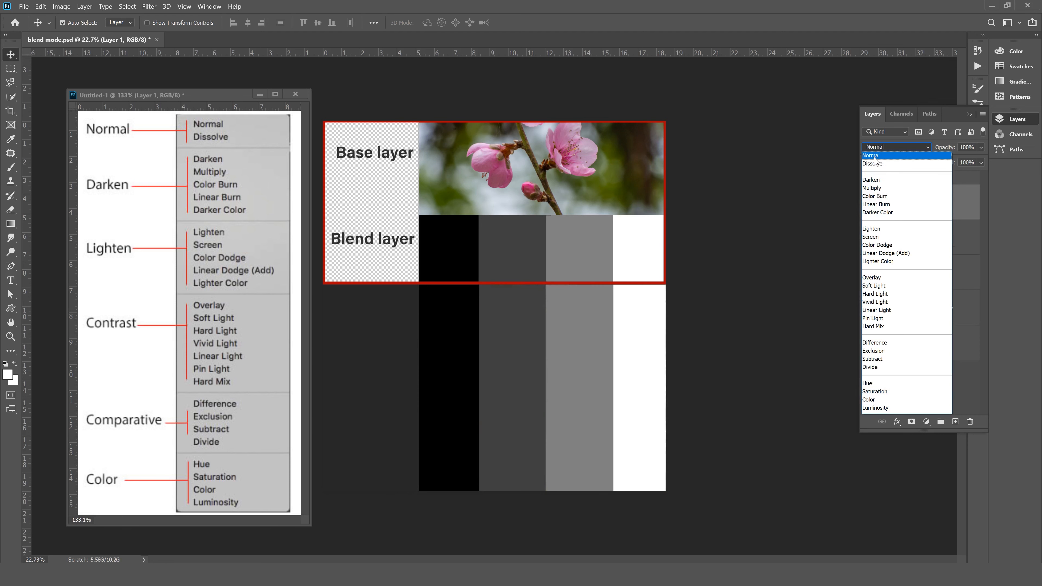
{"action": "left_click", "coordinate": [873, 158]}
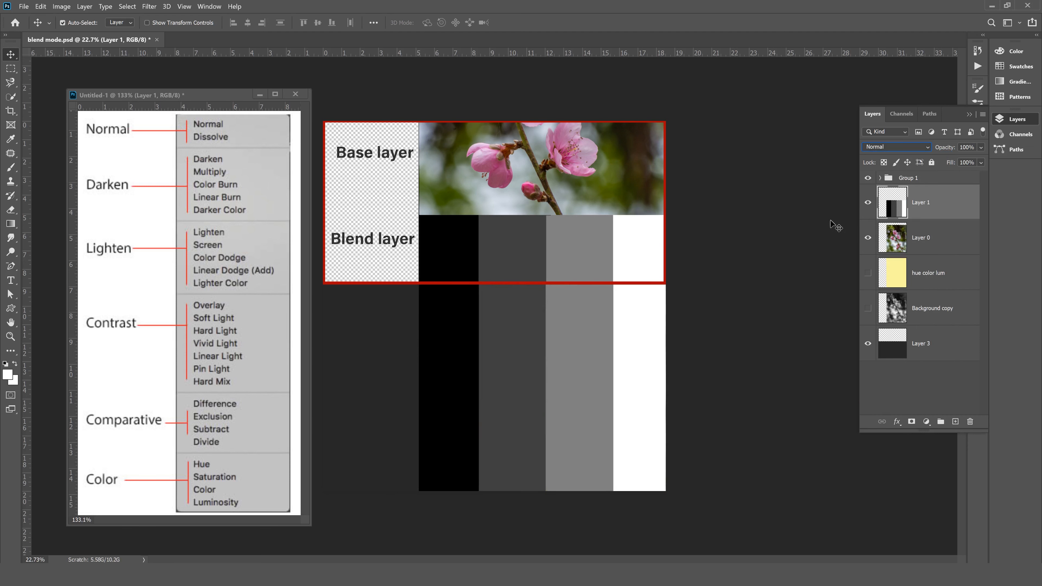
{"action": "left_click", "coordinate": [896, 150]}
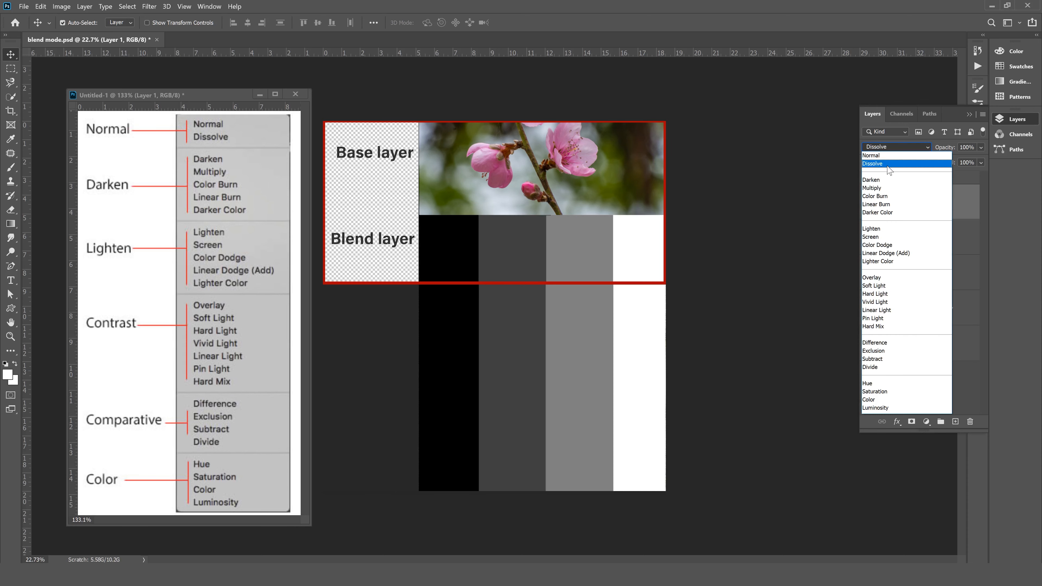
{"action": "left_click", "coordinate": [887, 163]}
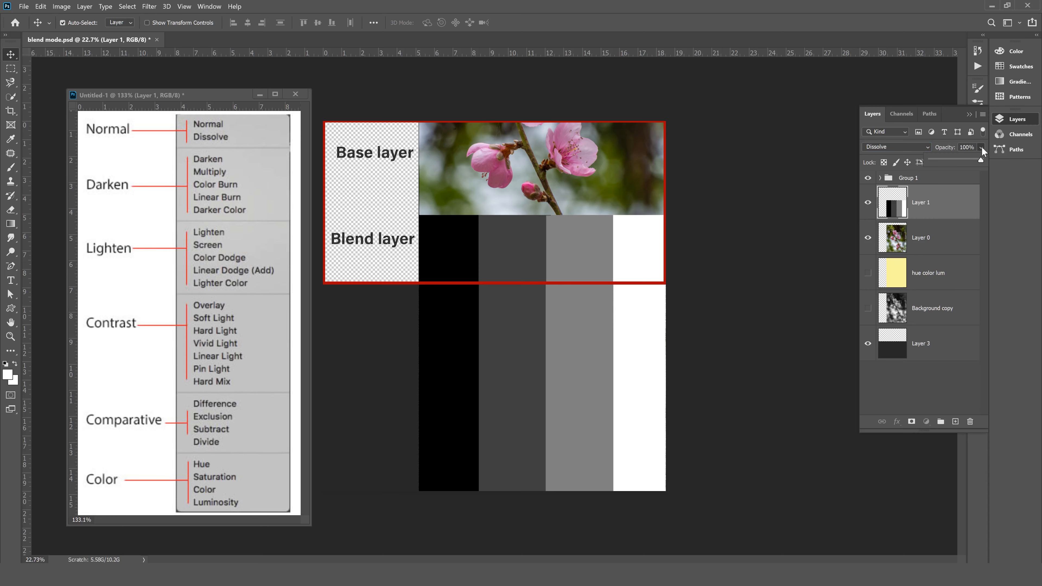
{"action": "left_click_drag", "start_coordinate": [961, 159], "coordinate": [951, 161]}
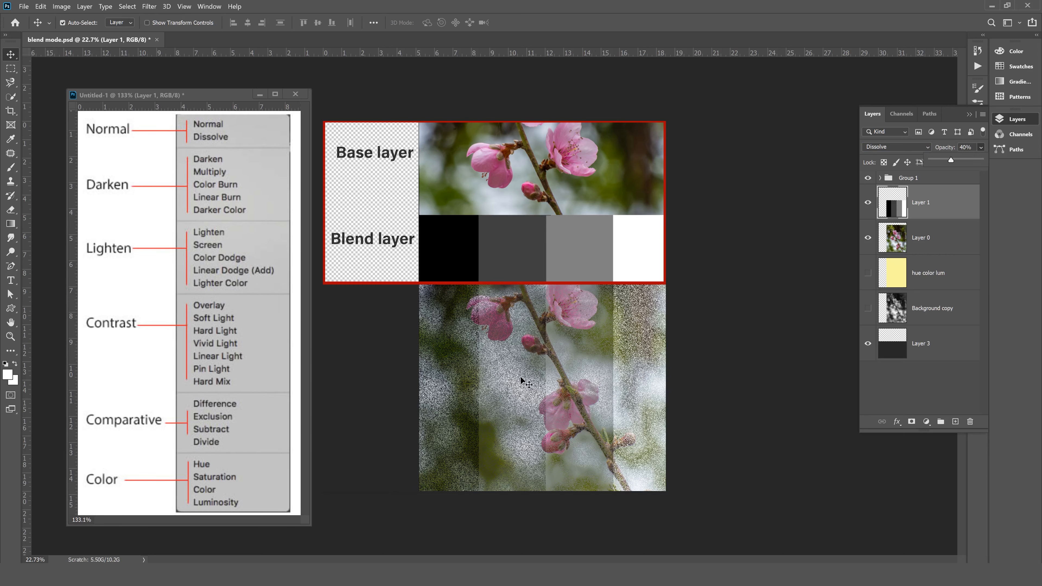
Move the blend mode chart window clear of the Base layer and Blend layer labels, and reselect Layer 1 in blend mode.psd.
{"action": "scroll", "coordinate": [521, 378], "scroll_direction": "up", "scroll_amount": 2}
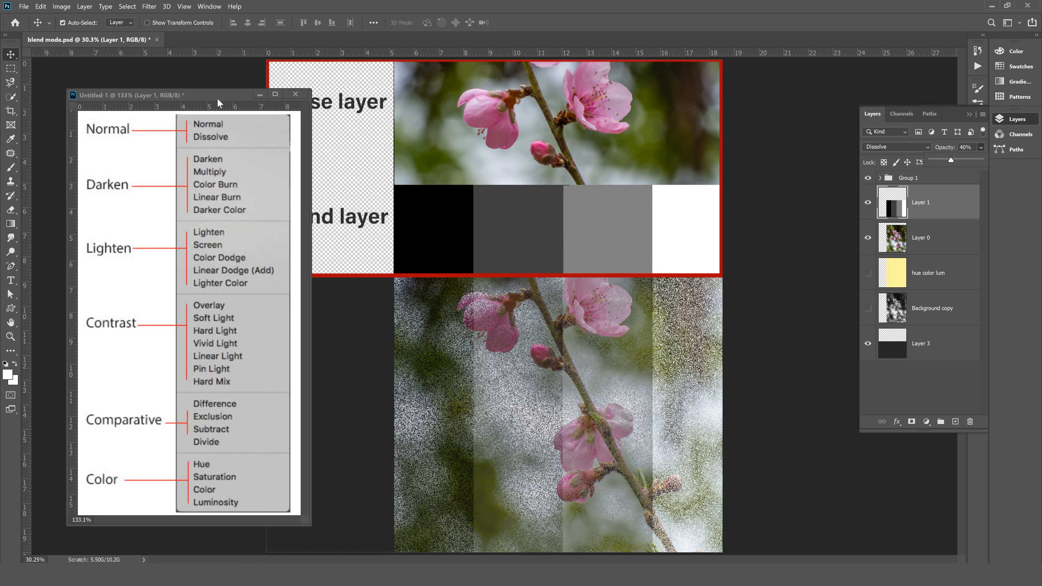
{"action": "left_click_drag", "start_coordinate": [205, 99], "coordinate": [158, 99]}
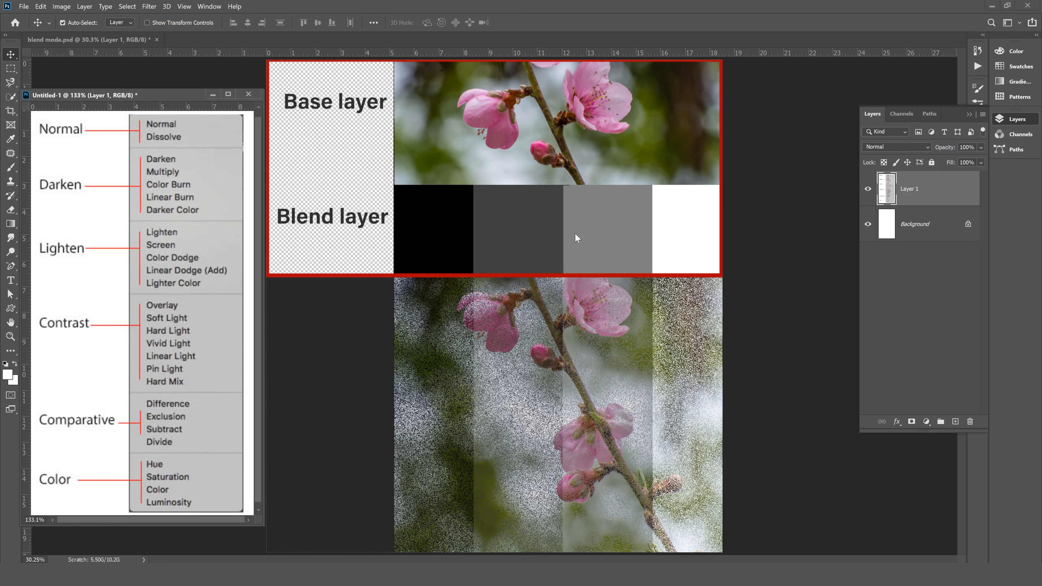
{"action": "left_click", "coordinate": [638, 216]}
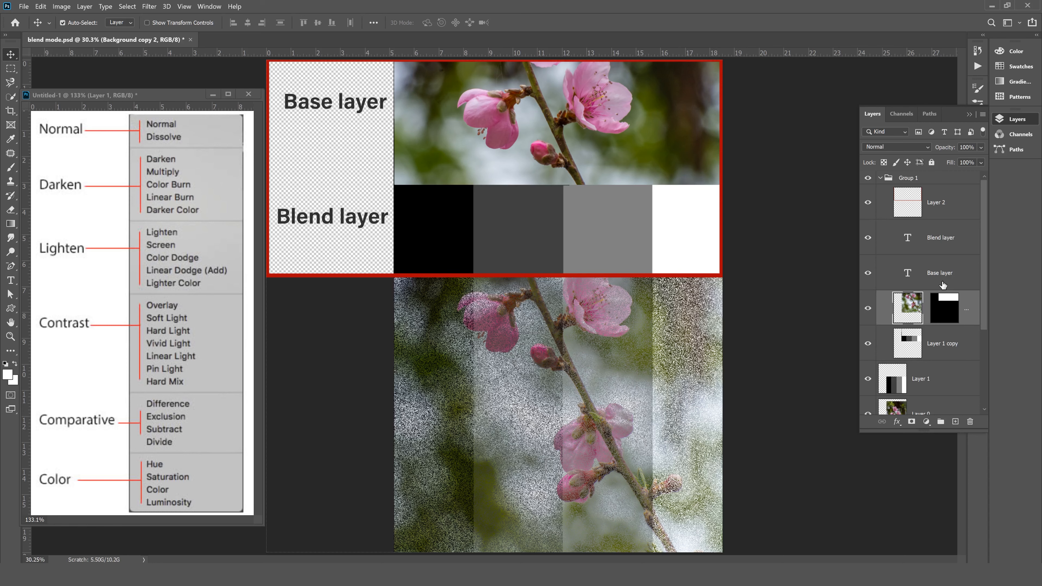
{"action": "left_click", "coordinate": [937, 374]}
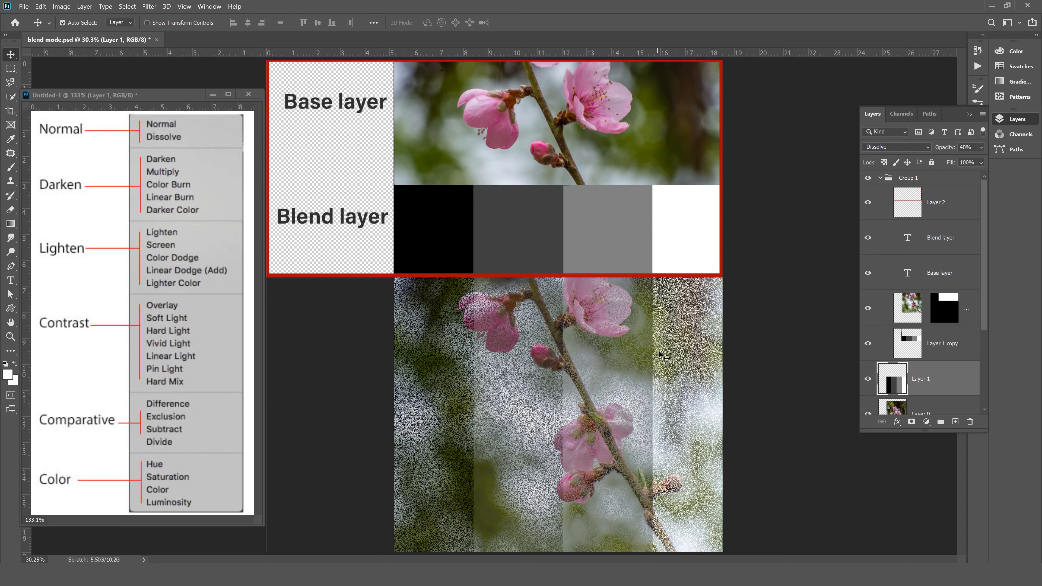
Raise the opacity of Layer 1 to 100% and collapse Group 1 in the layer stack.
{"action": "left_click", "coordinate": [981, 148]}
{"action": "left_click_drag", "start_coordinate": [949, 160], "coordinate": [996, 162]}
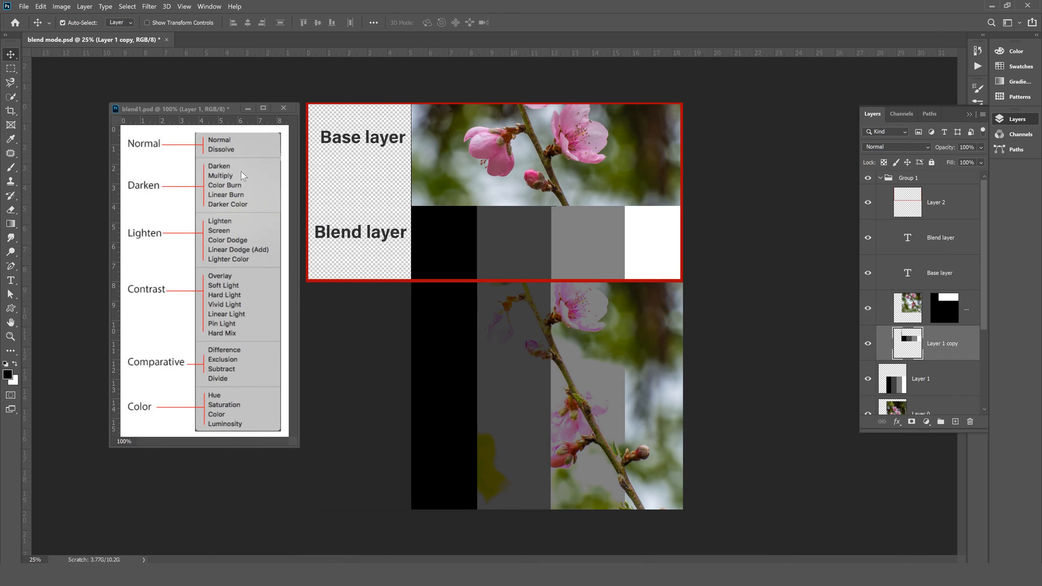
{"action": "left_click", "coordinate": [879, 178]}
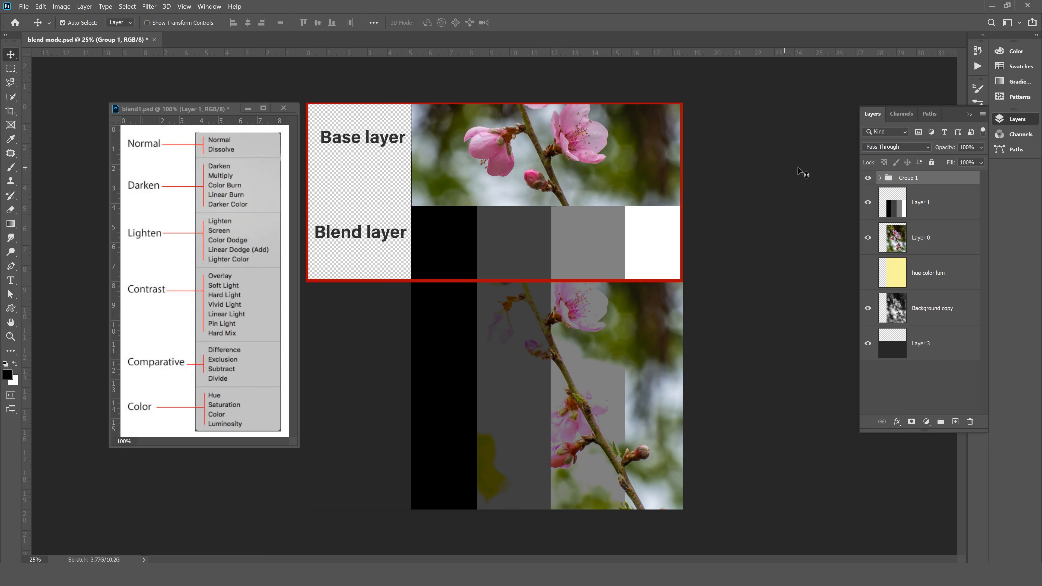
Select Layer 1 and preview blend modes such as Linear Dodge (Add) and Multiply, settling on Darken.
{"action": "left_click", "coordinate": [932, 200]}
{"action": "left_click", "coordinate": [911, 150]}
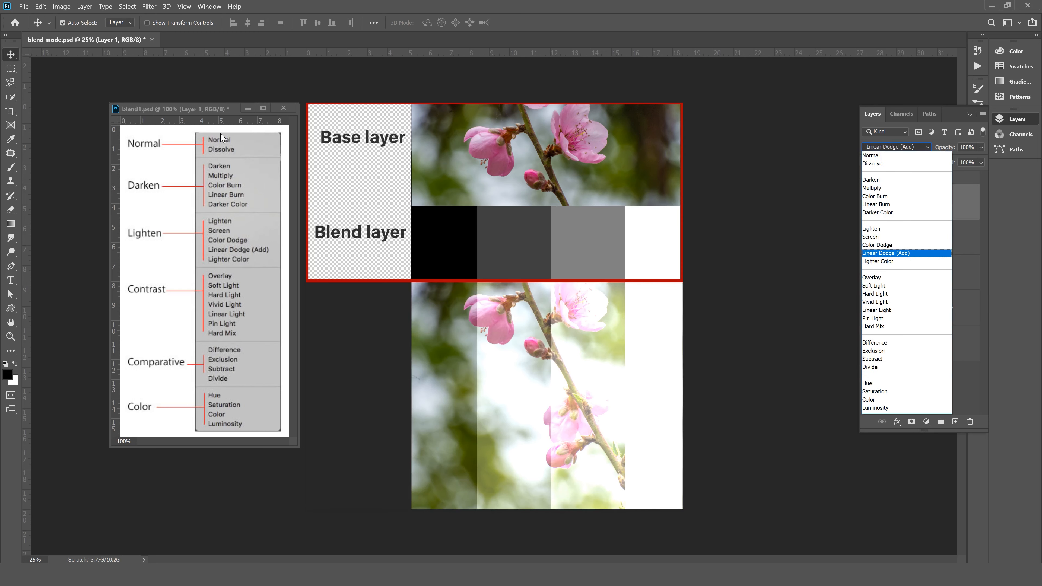
{"action": "key", "text": "Escape"}
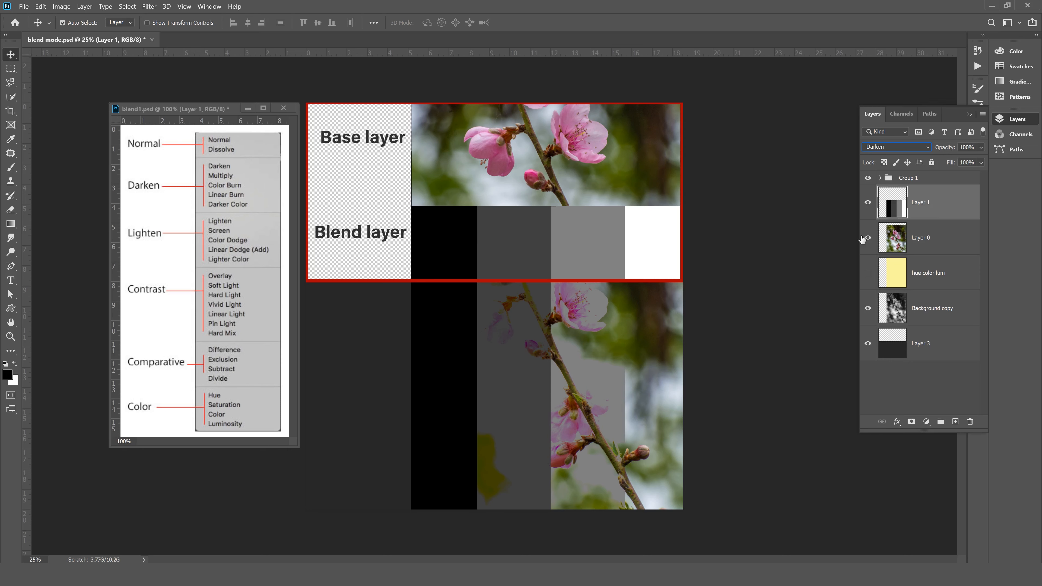
{"action": "left_click", "coordinate": [895, 148]}
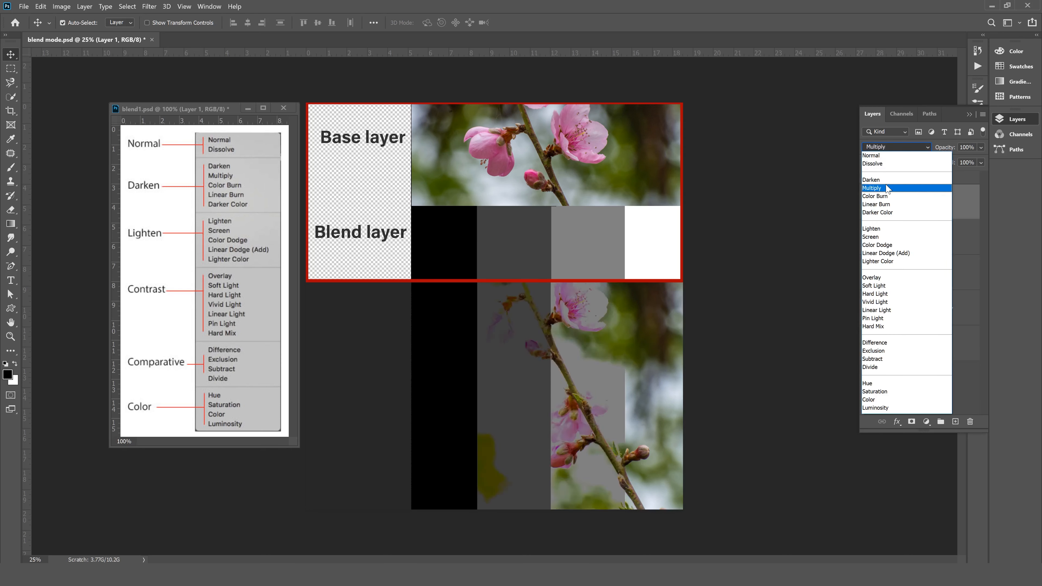
{"action": "left_click", "coordinate": [886, 186]}
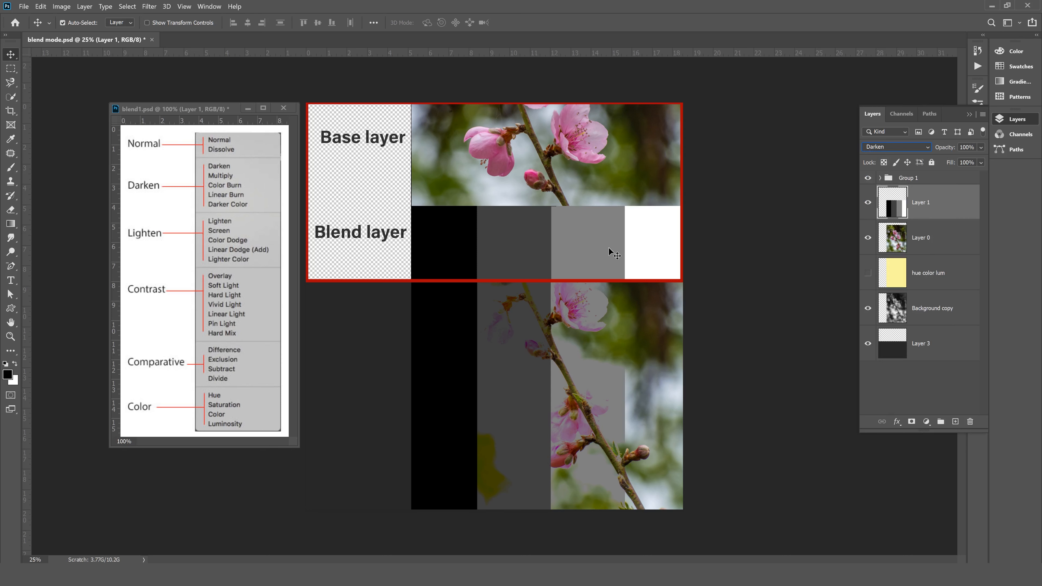
Sample the white, mid-gray, dark gray and black stripes in the foreground Color Picker to examine their brightness, and cancel it.
{"action": "left_click", "coordinate": [9, 375]}
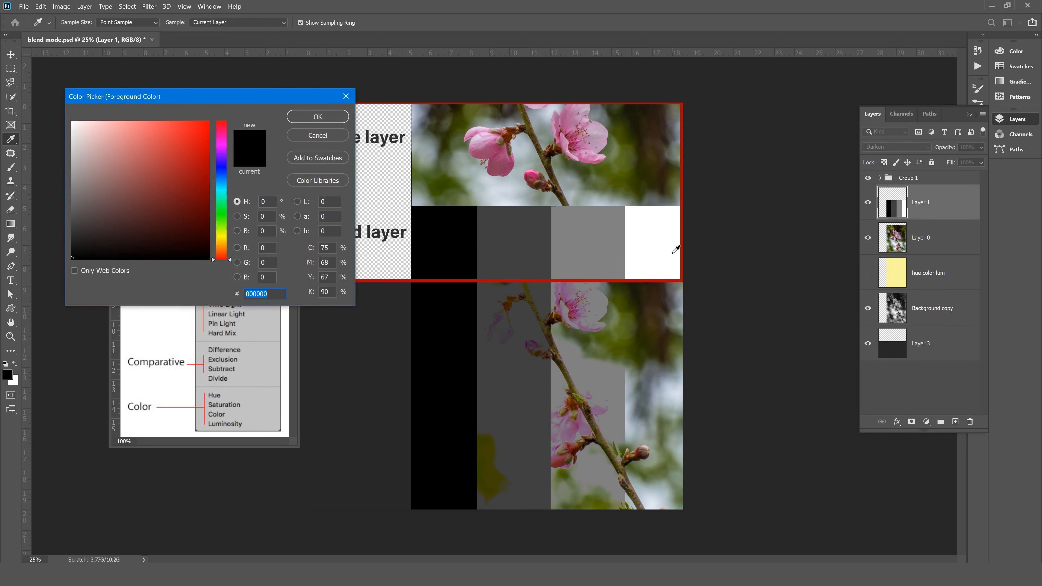
{"action": "left_click", "coordinate": [665, 325]}
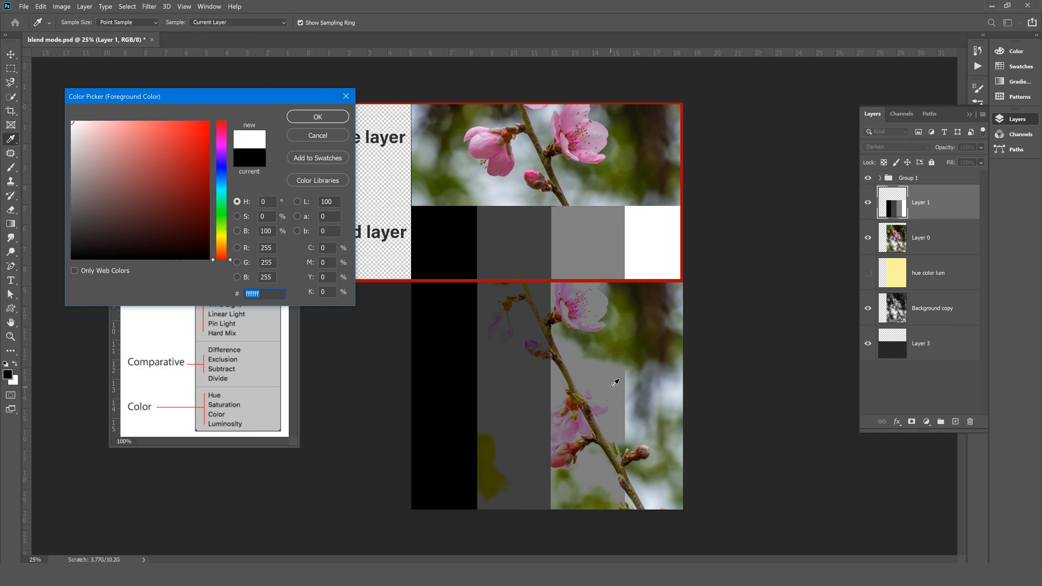
{"action": "left_click", "coordinate": [607, 378]}
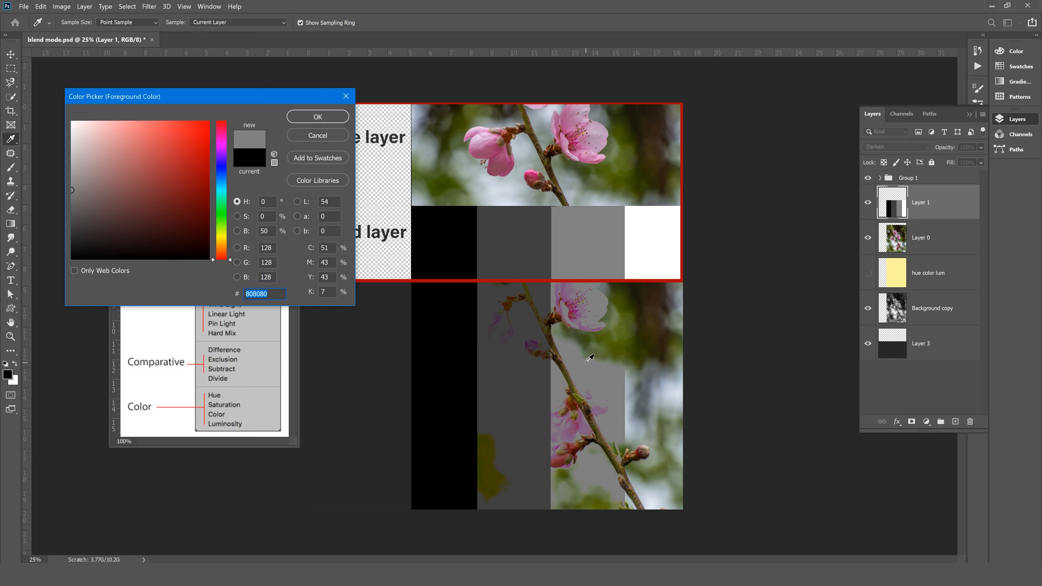
{"action": "left_click", "coordinate": [515, 368]}
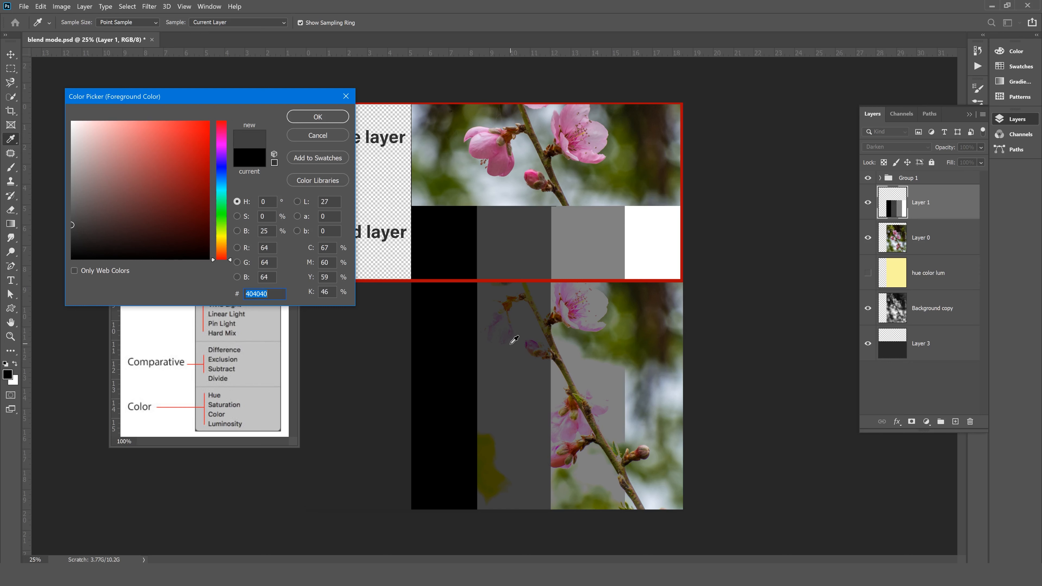
{"action": "left_click", "coordinate": [444, 339]}
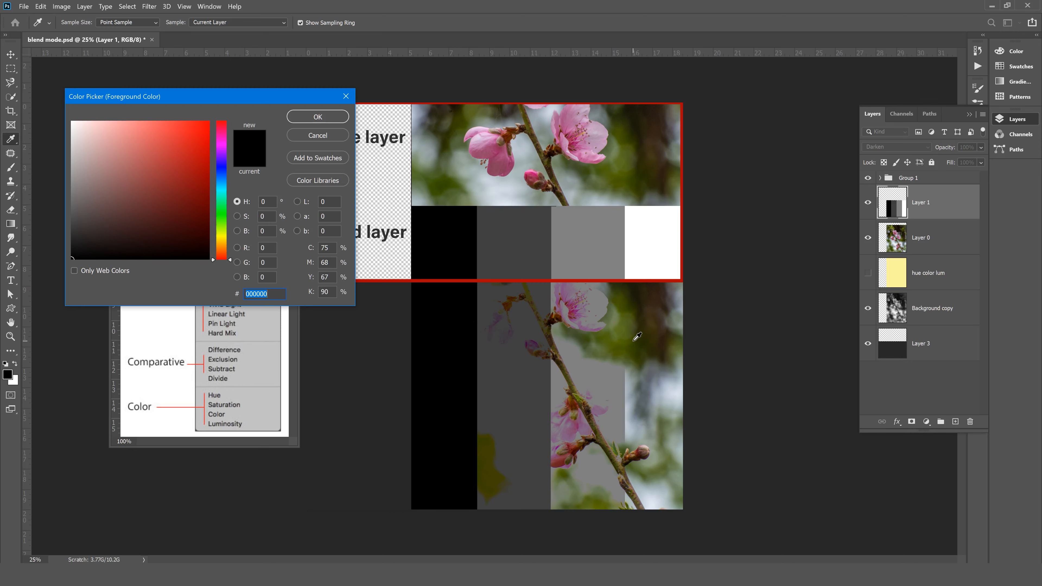
{"action": "left_click", "coordinate": [313, 136]}
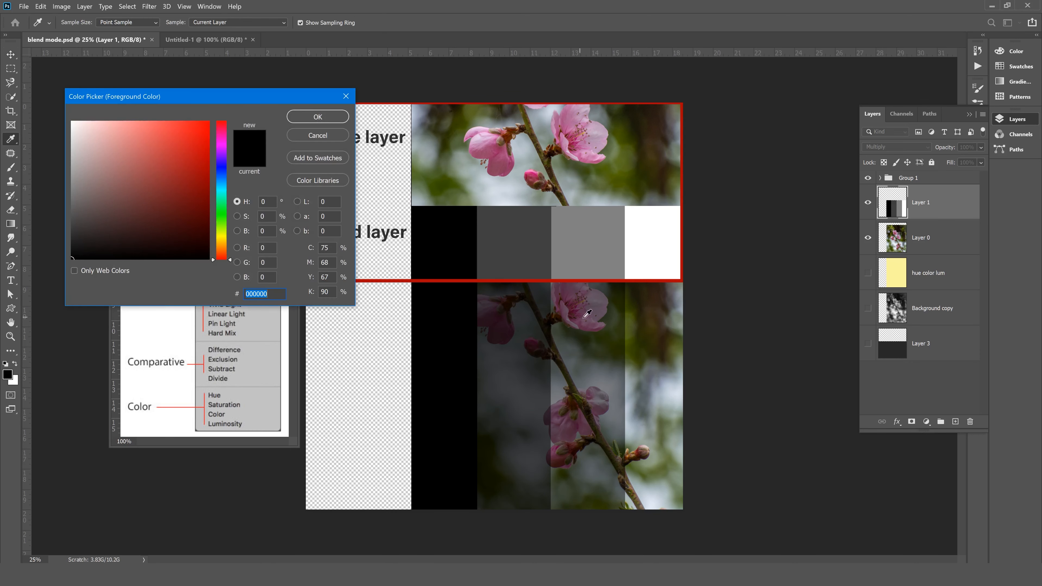
With Layer 1 in Multiply, sample its white, mid-gray, dark gray and black stripes in the Color Picker to compare their values.
{"action": "left_click", "coordinate": [652, 341]}
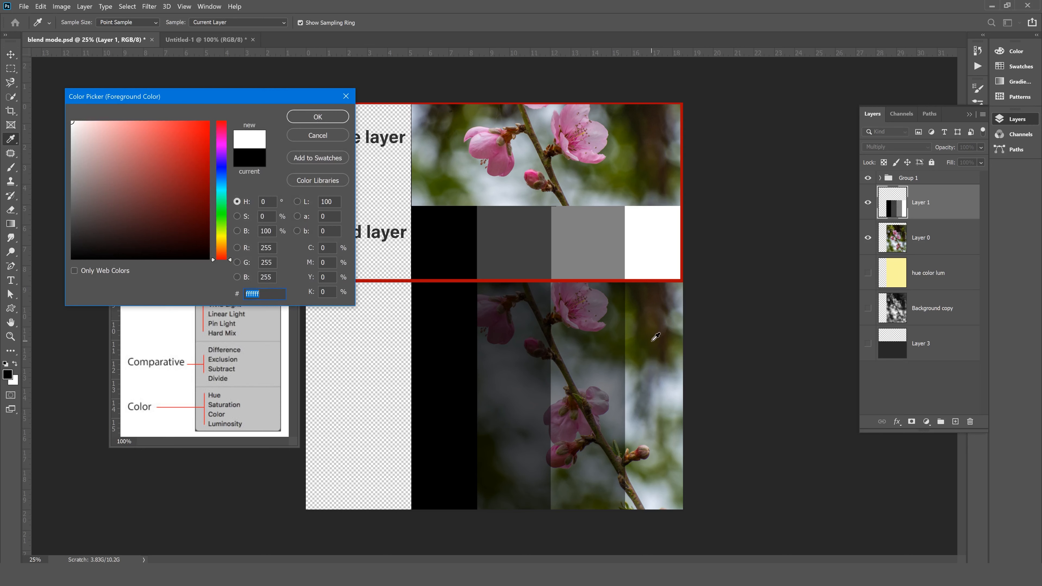
{"action": "left_click", "coordinate": [596, 348]}
{"action": "left_click", "coordinate": [529, 351]}
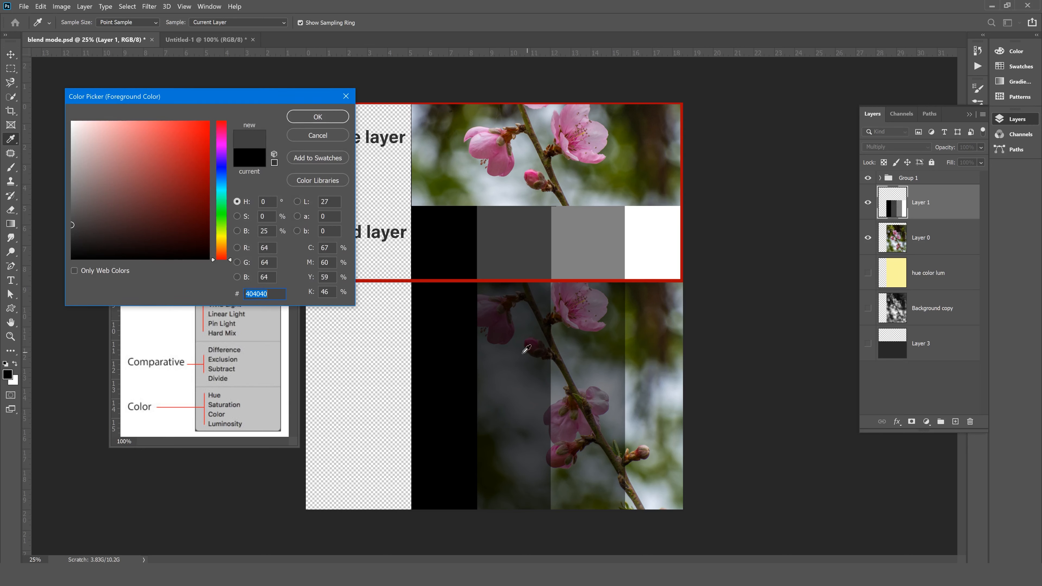
{"action": "left_click", "coordinate": [453, 358]}
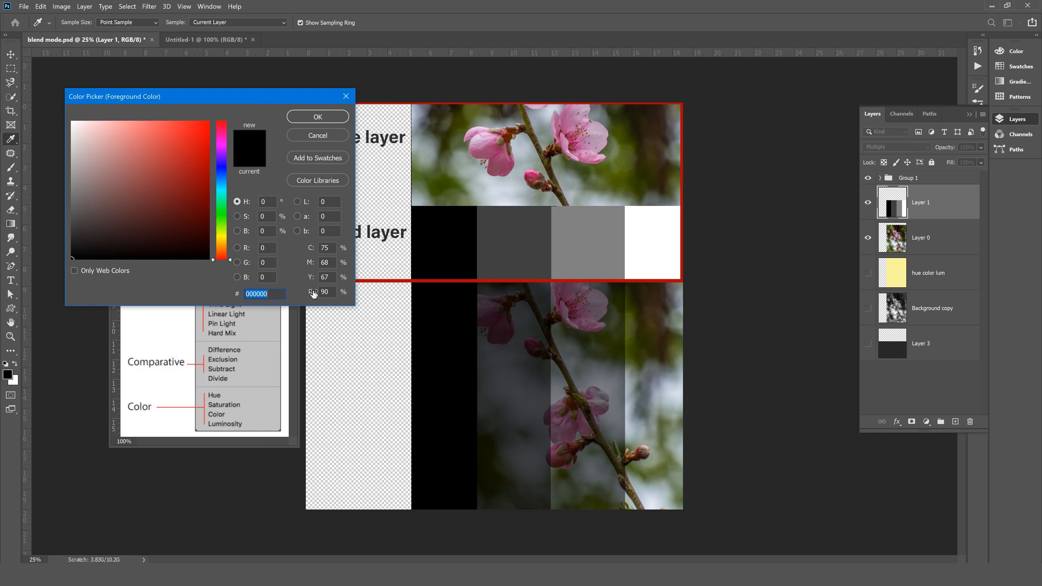
{"action": "left_click", "coordinate": [572, 325]}
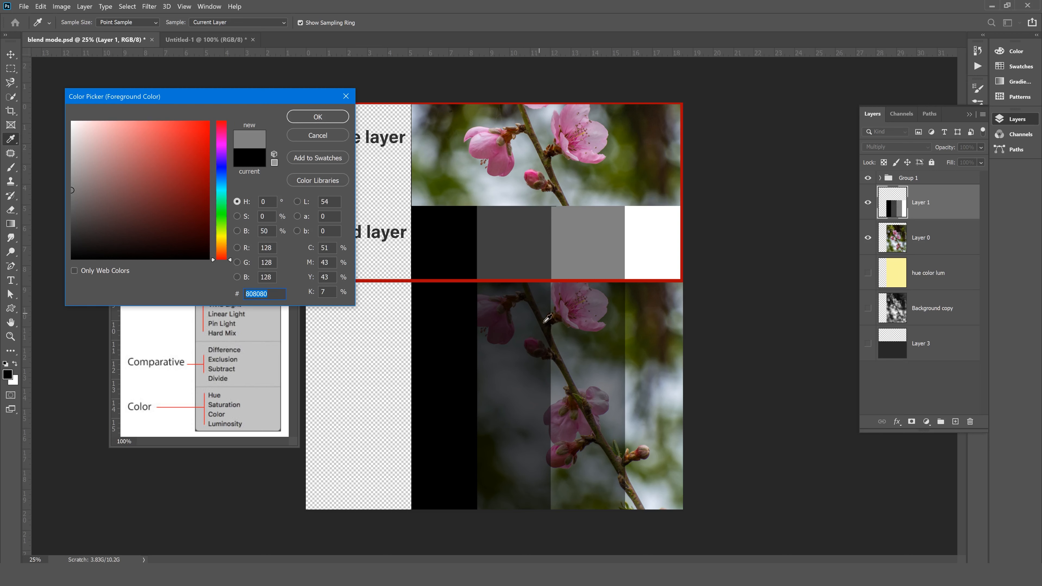
{"action": "left_click", "coordinate": [527, 337]}
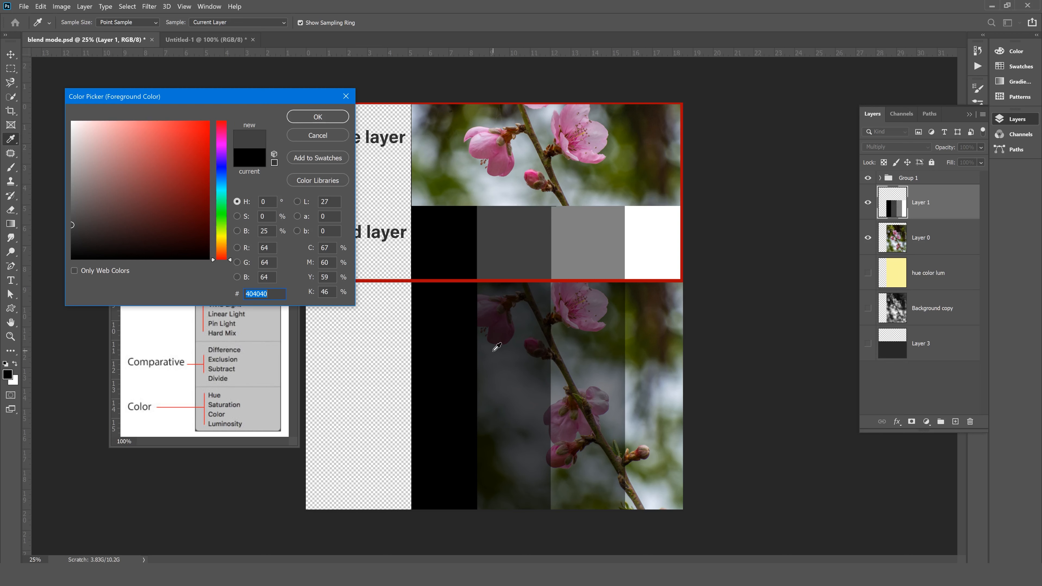
{"action": "left_click", "coordinate": [448, 343]}
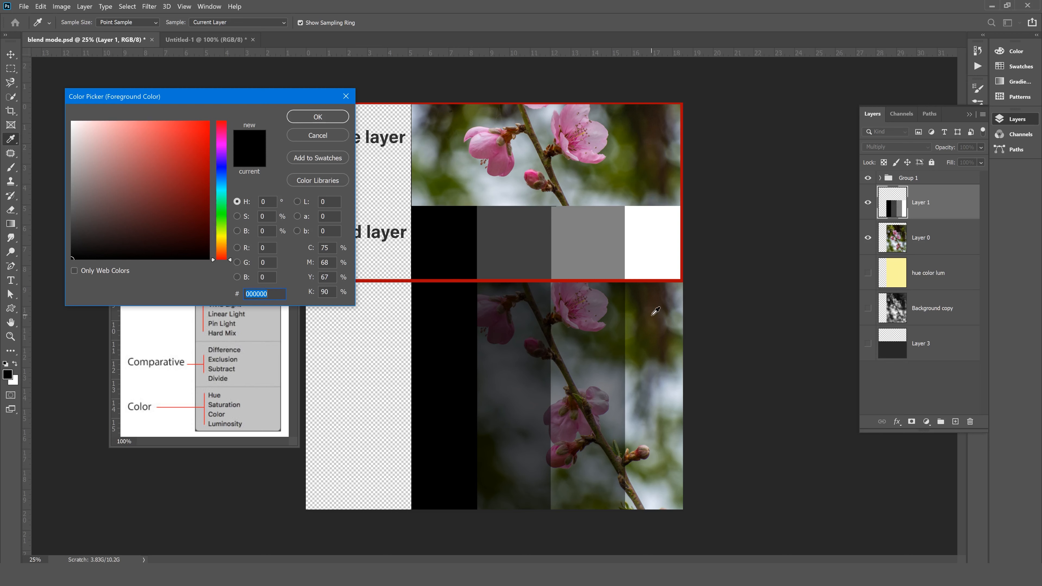
Resample the stripes from white (ffffff) through both grays to black, accept black as the foreground color, and return to the Move tool.
{"action": "type", "text": "ffffff"}
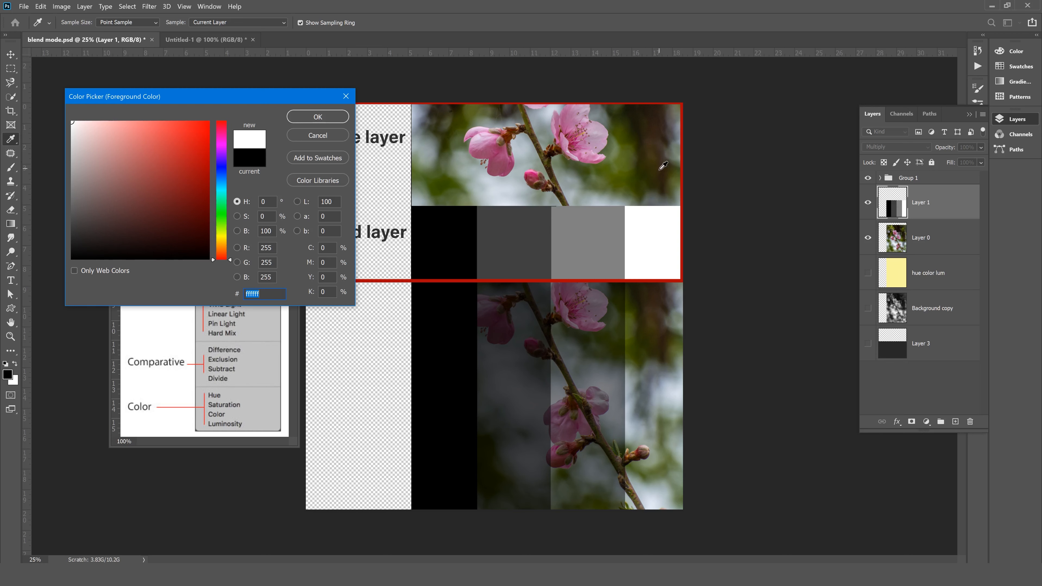
{"action": "left_click", "coordinate": [573, 353]}
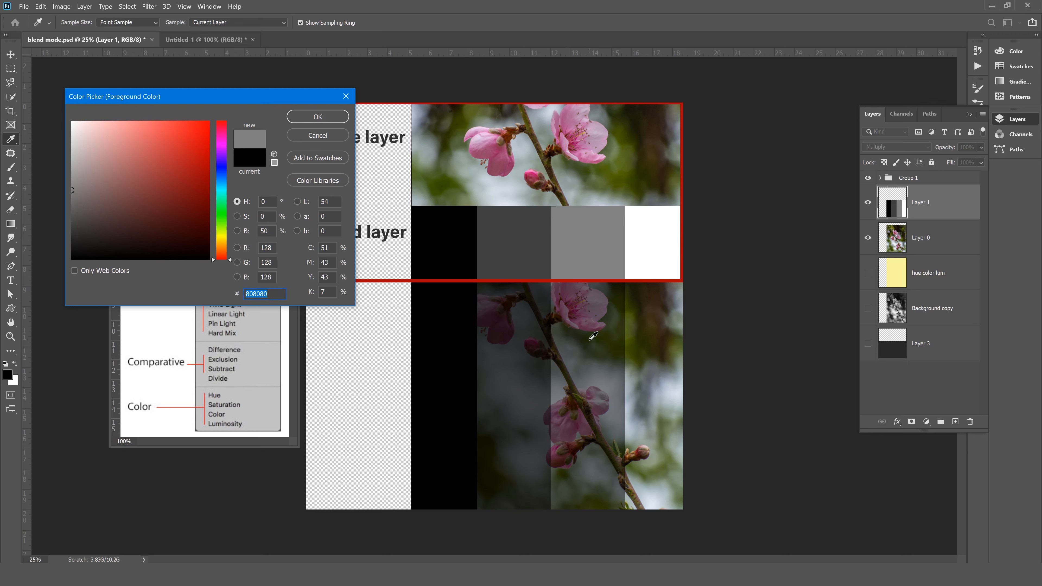
{"action": "left_click", "coordinate": [520, 334]}
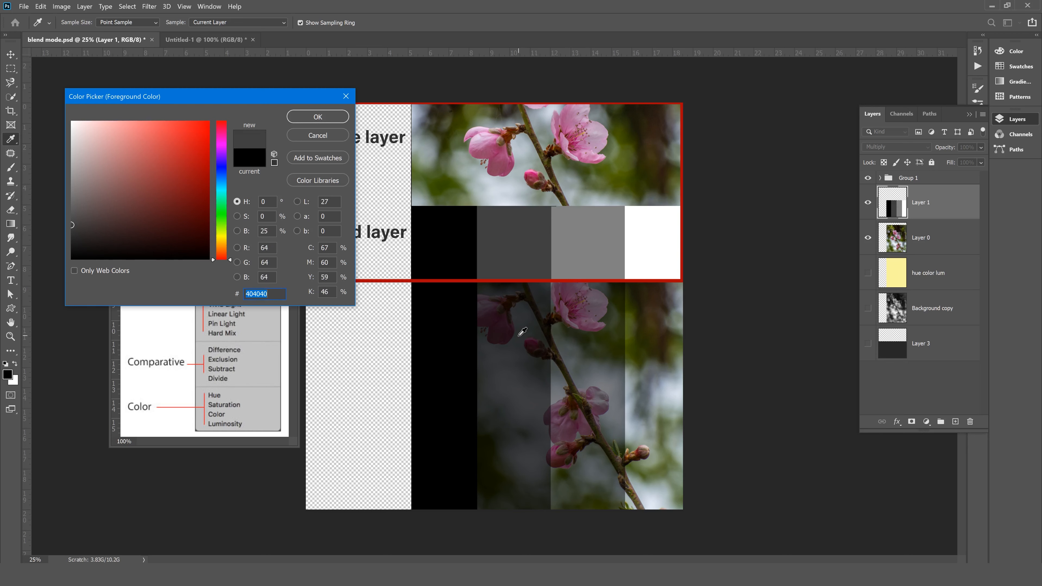
{"action": "left_click", "coordinate": [466, 341]}
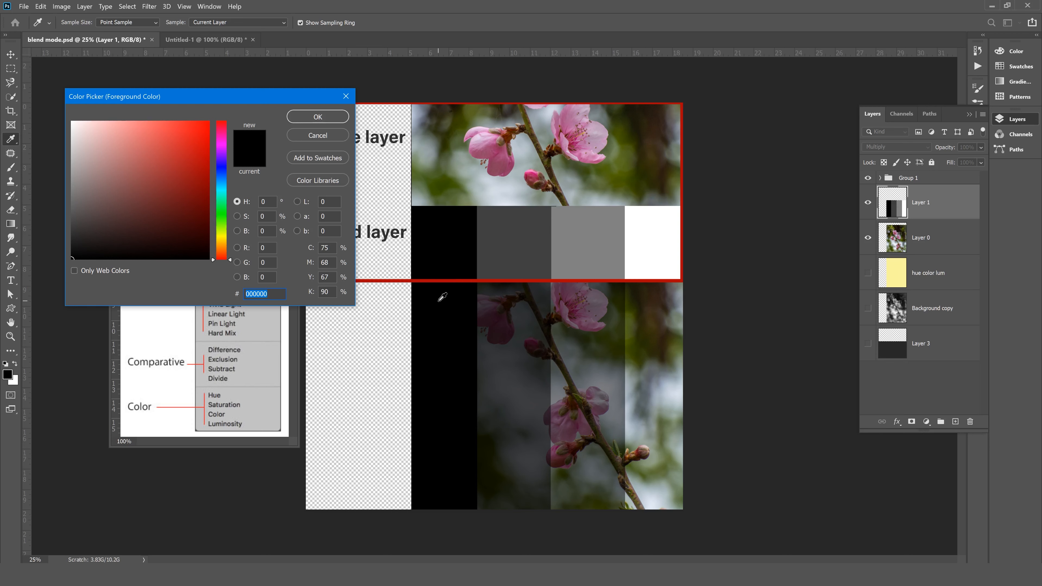
{"action": "left_click", "coordinate": [318, 117]}
{"action": "key", "text": "v"}
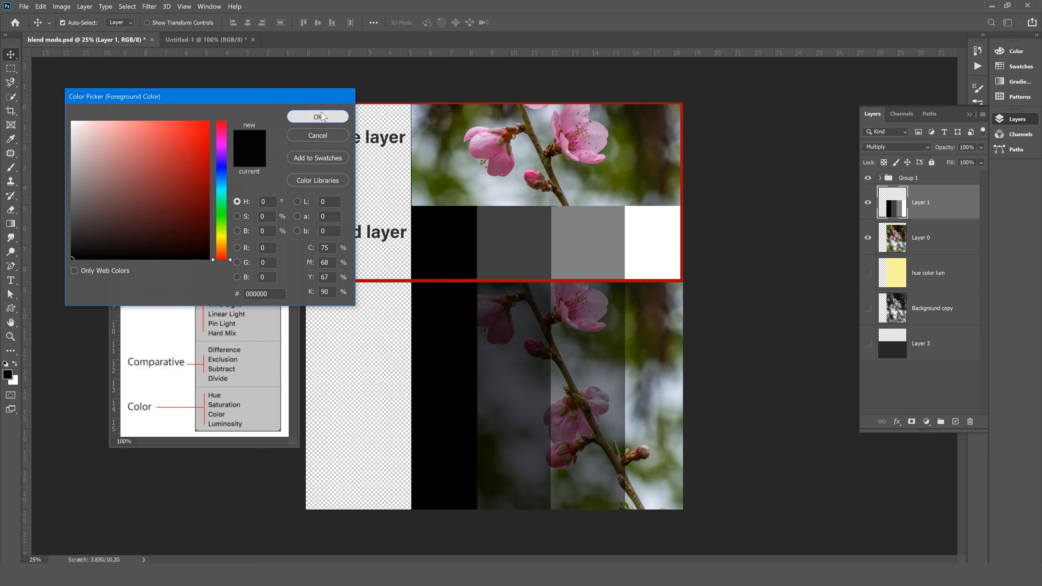
Set the blend mode of Layer 1 to Color Burn, and after previewing other modes switch it to Linear Burn.
{"action": "left_click", "coordinate": [881, 146]}
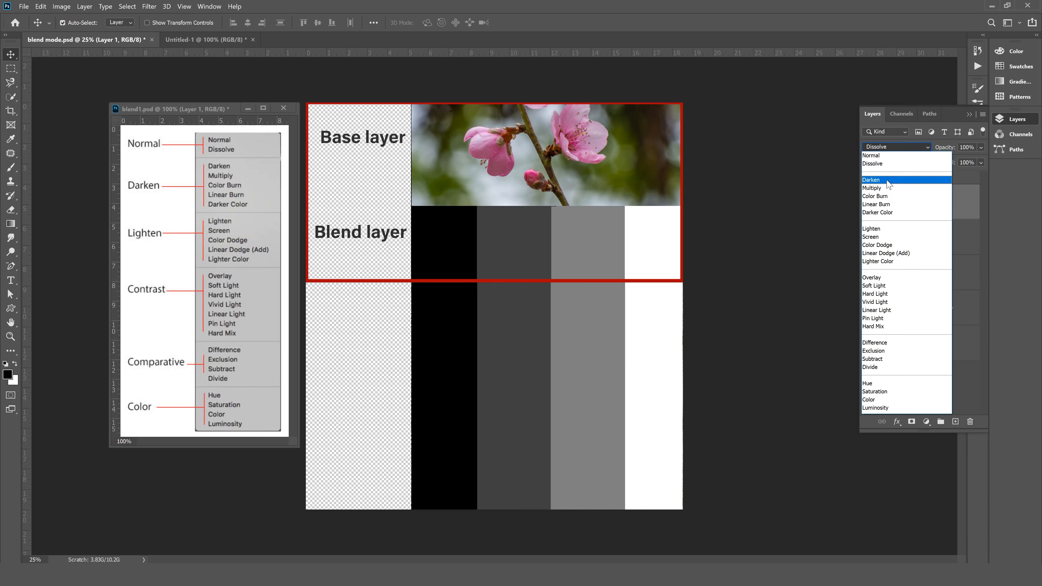
{"action": "left_click", "coordinate": [887, 197]}
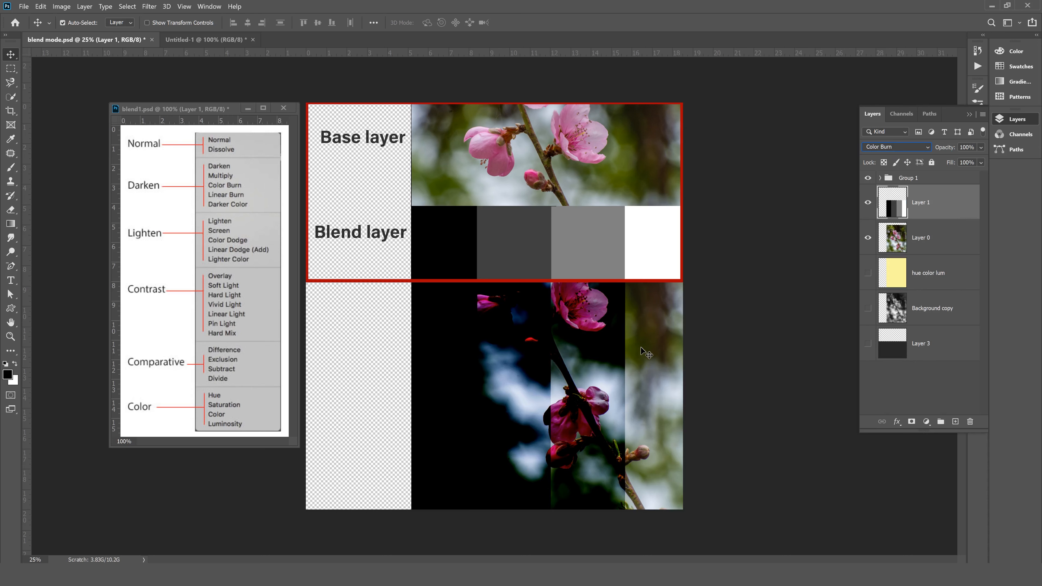
{"action": "left_click", "coordinate": [896, 147]}
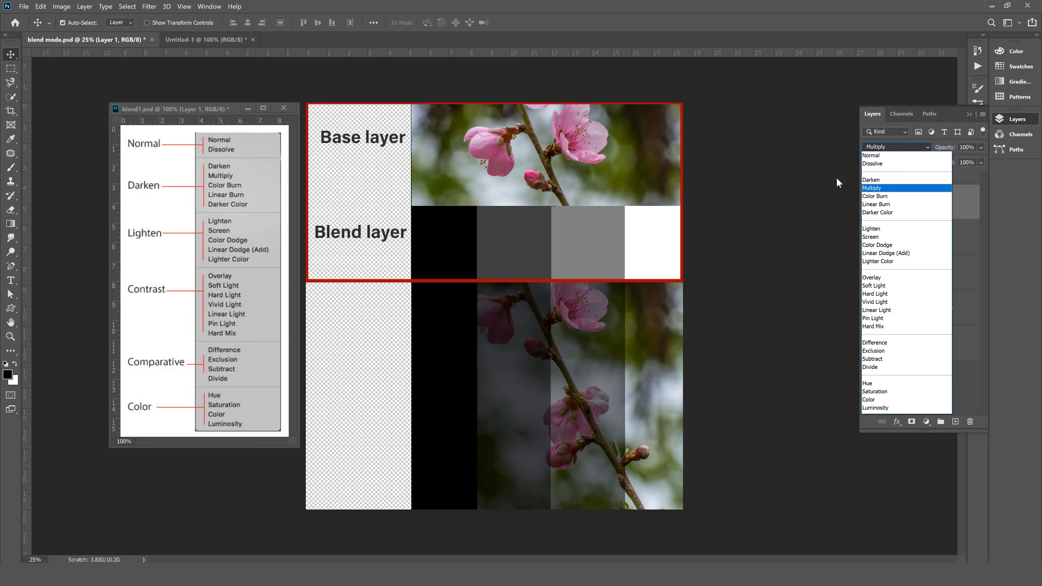
{"action": "left_click", "coordinate": [874, 147]}
{"action": "left_click", "coordinate": [874, 147]}
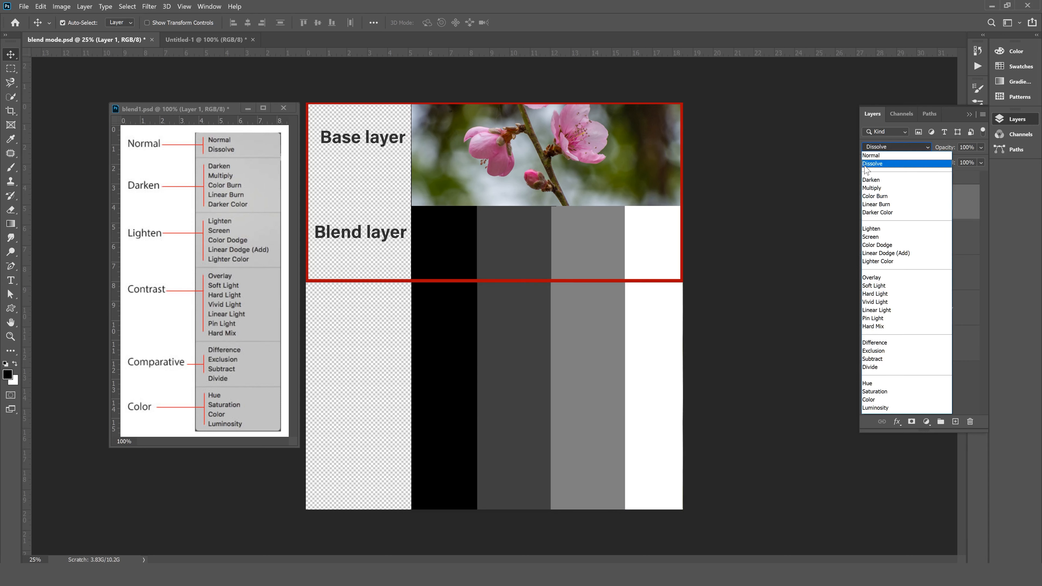
{"action": "left_click", "coordinate": [872, 204]}
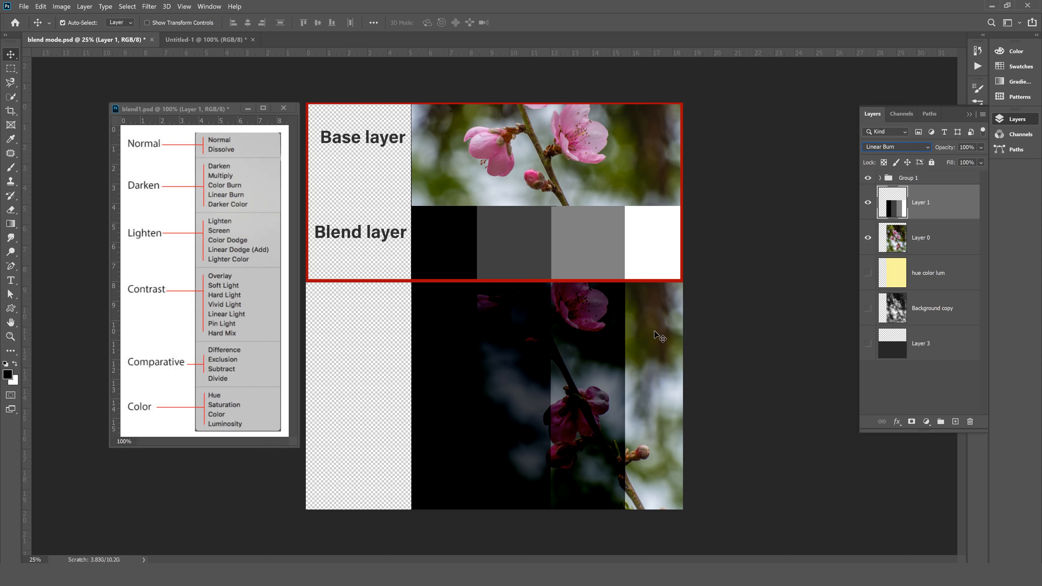
Switch Layer 1 to Multiply for comparison with Linear Burn, and set its blend mode to Darker Color.
{"action": "left_click", "coordinate": [902, 148]}
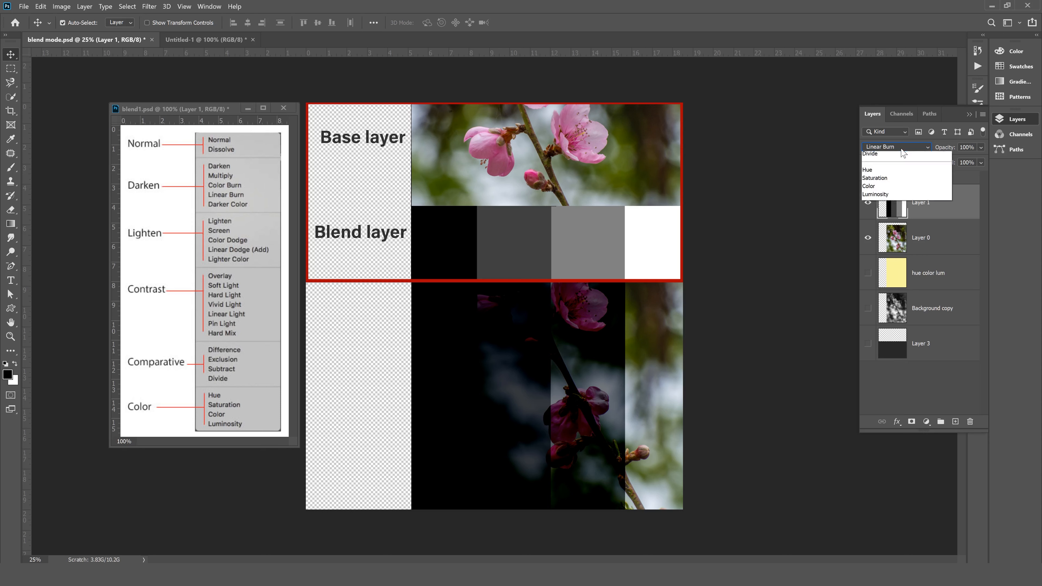
{"action": "left_click", "coordinate": [882, 180]}
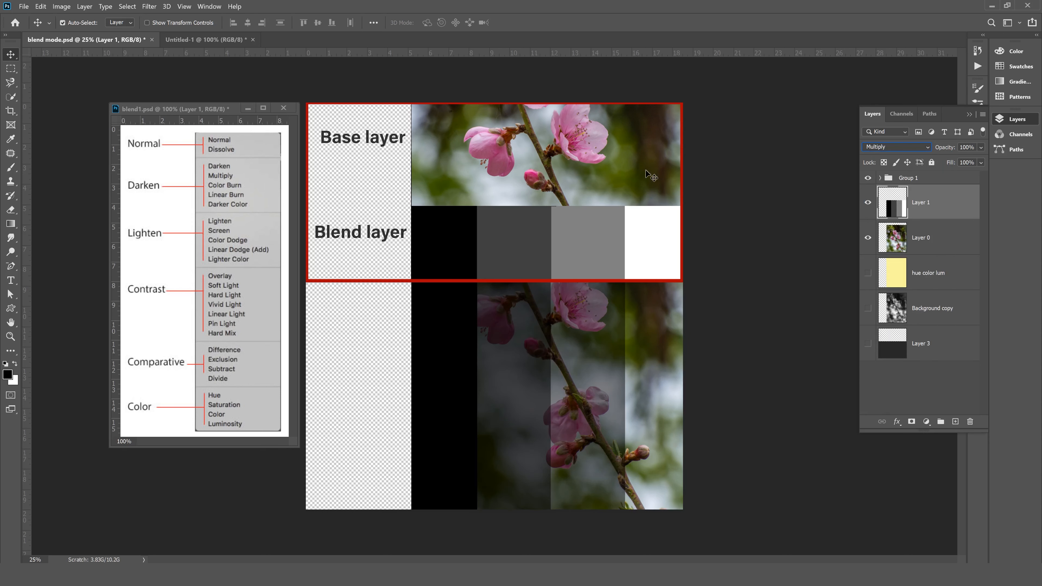
{"action": "left_click", "coordinate": [888, 146]}
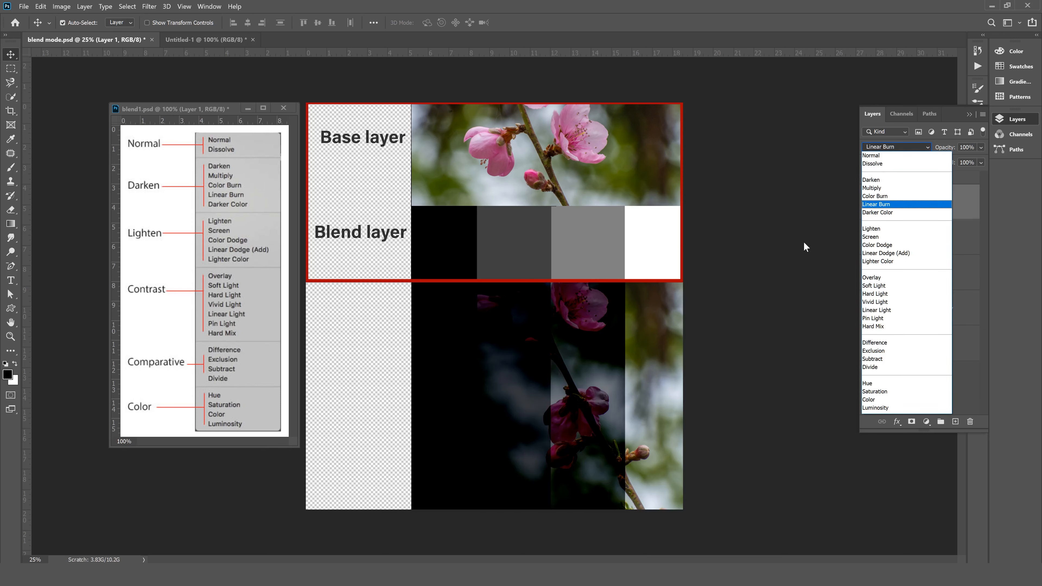
{"action": "left_click", "coordinate": [871, 213]}
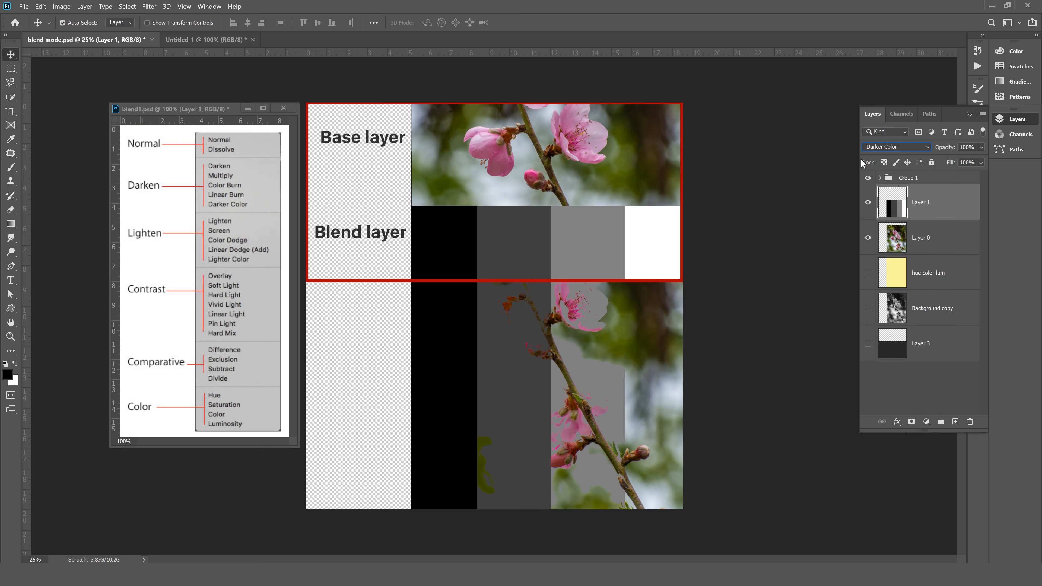
Switch Layer 1 to Darken for comparison, and set its blend mode back to Darker Color.
{"action": "left_click", "coordinate": [883, 148]}
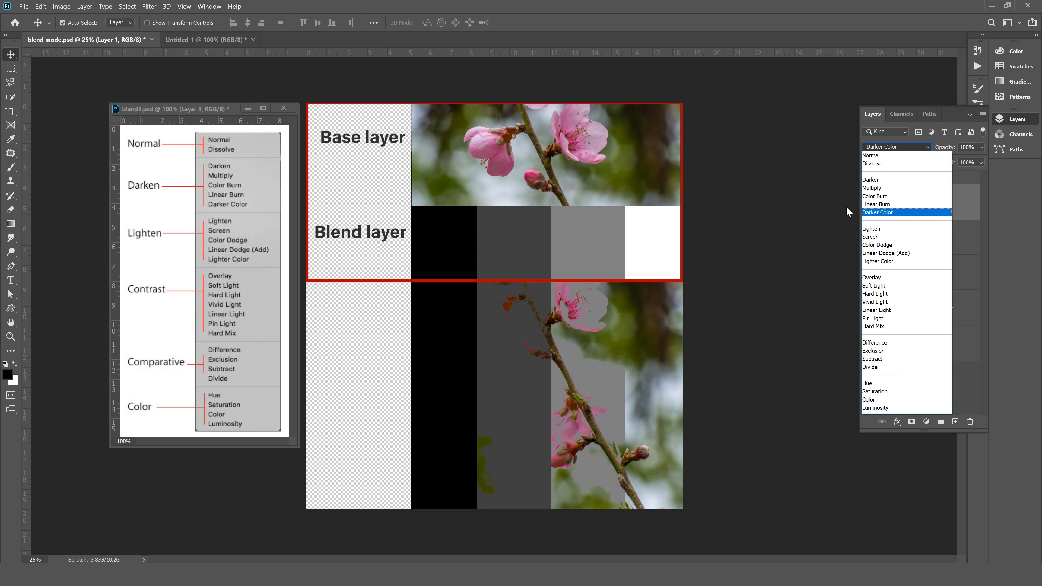
{"action": "left_click", "coordinate": [867, 181]}
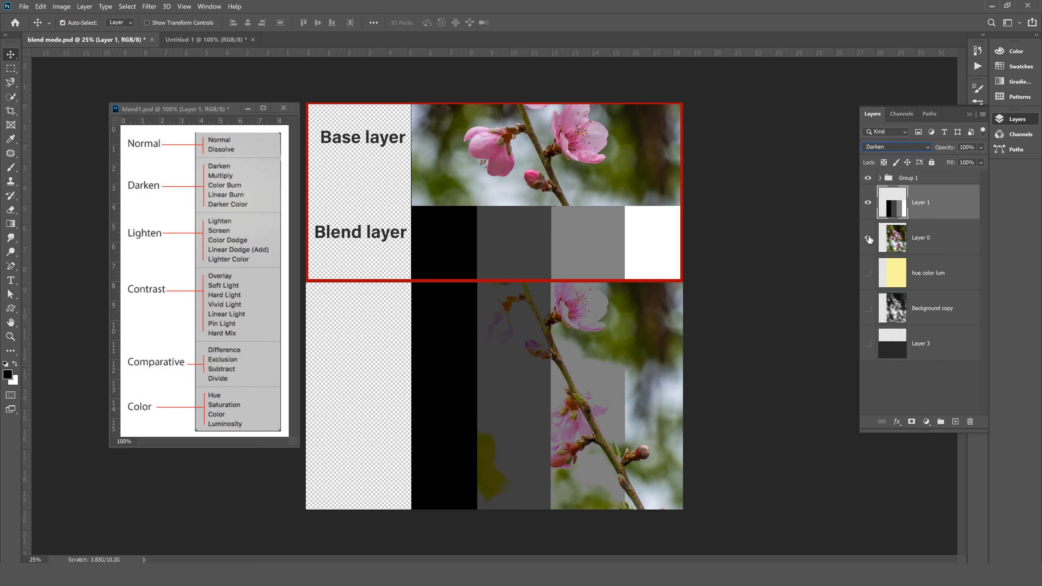
{"action": "left_click", "coordinate": [893, 149]}
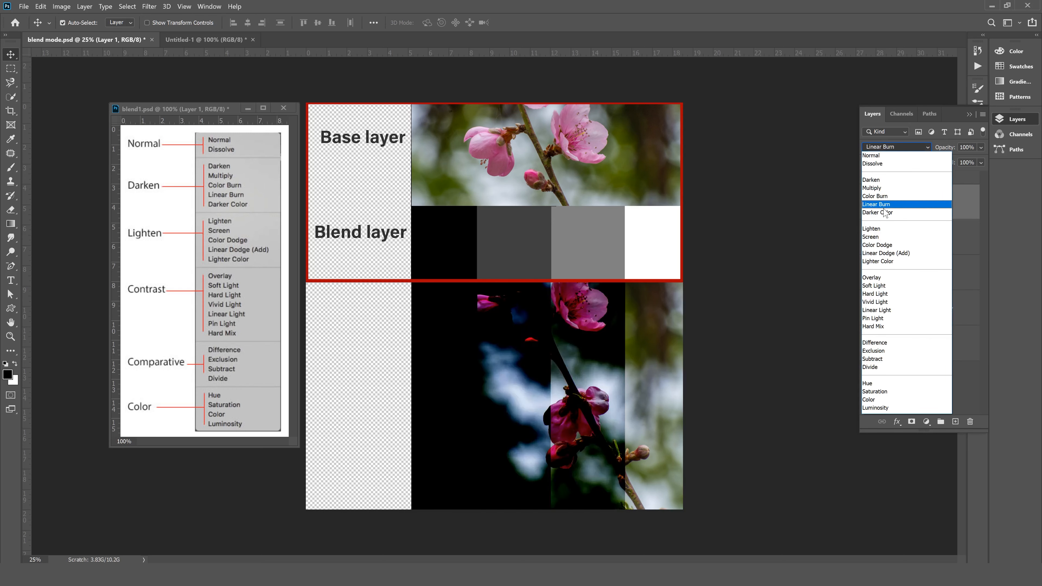
{"action": "left_click", "coordinate": [890, 207]}
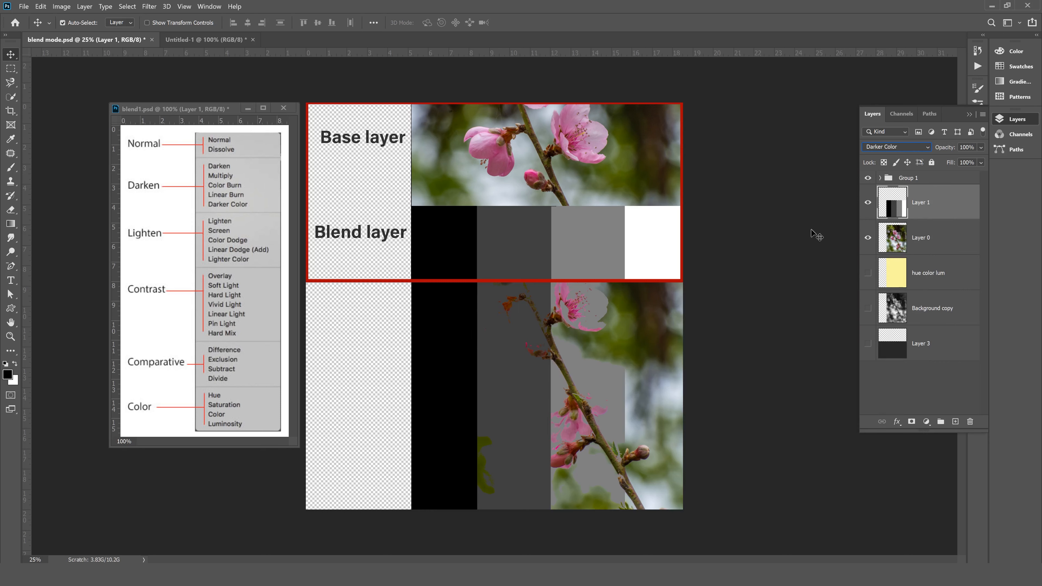
Set the blend mode of Layer 1 to Lighten, switch it to Darken for comparison, and return it to Lighten.
{"action": "left_click", "coordinate": [877, 147]}
{"action": "left_click", "coordinate": [871, 229]}
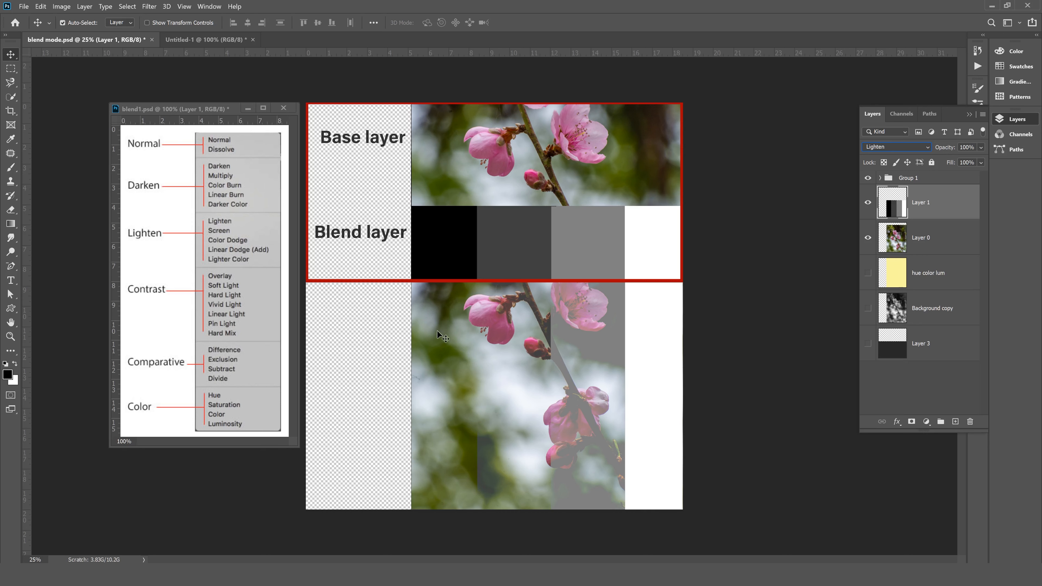
{"action": "left_click", "coordinate": [894, 149]}
{"action": "left_click", "coordinate": [889, 181]}
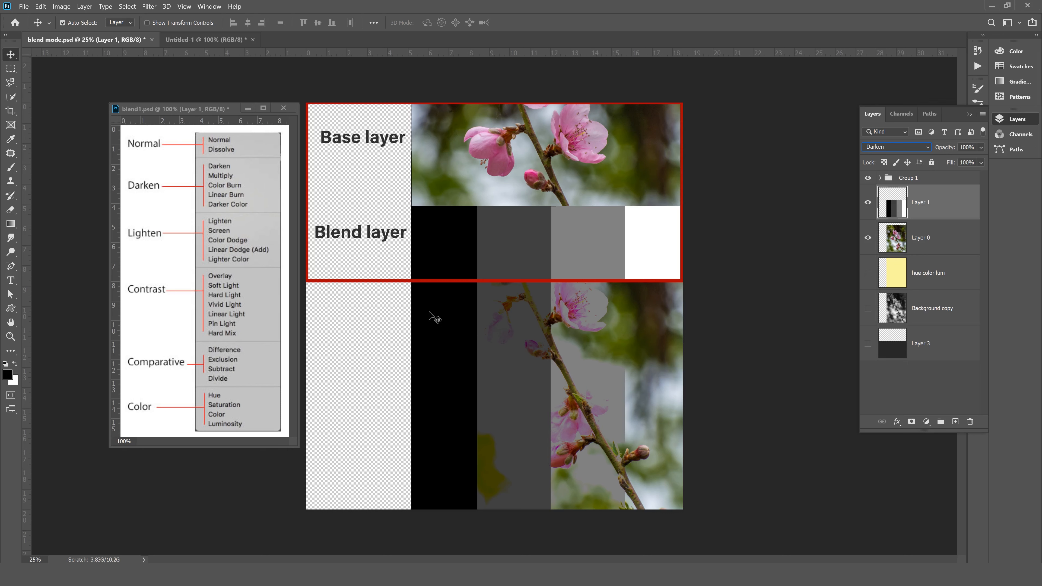
{"action": "left_click", "coordinate": [891, 146]}
{"action": "left_click", "coordinate": [875, 229]}
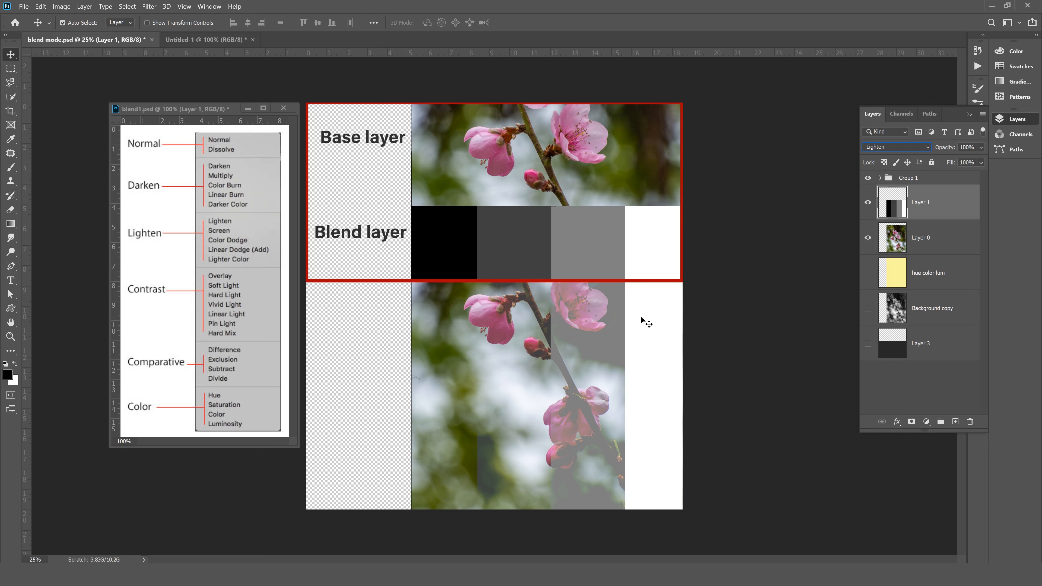
Switch Layer 1 to Darken and Multiply for comparison, and set its blend mode to Screen.
{"action": "left_click", "coordinate": [894, 147]}
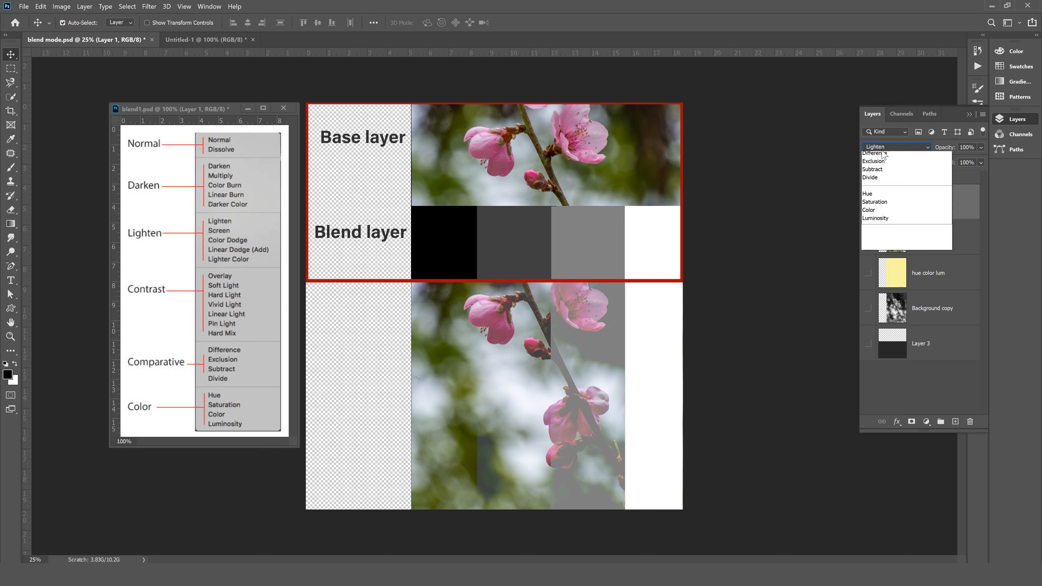
{"action": "left_click", "coordinate": [871, 180]}
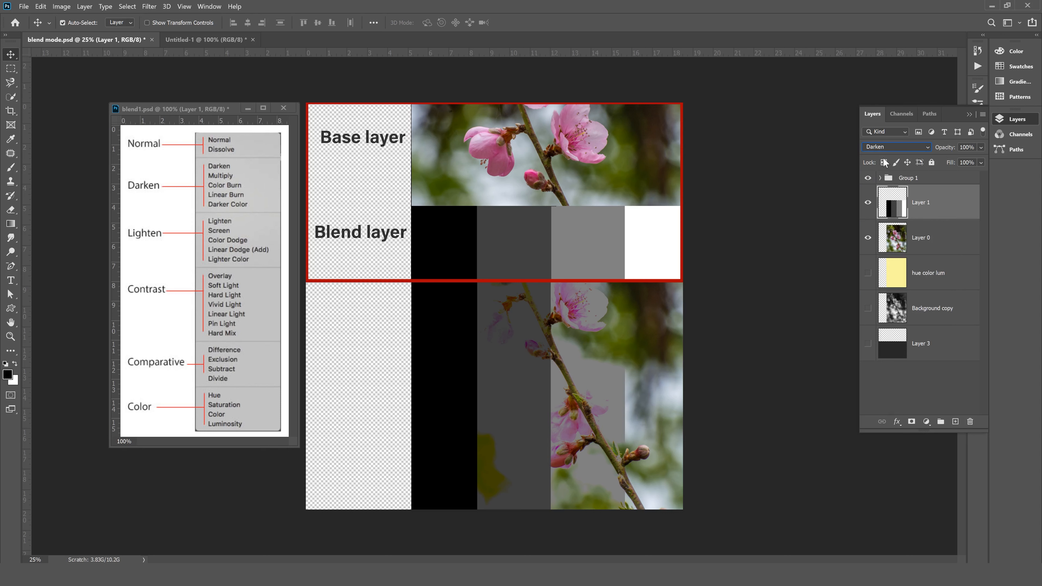
{"action": "left_click", "coordinate": [887, 148]}
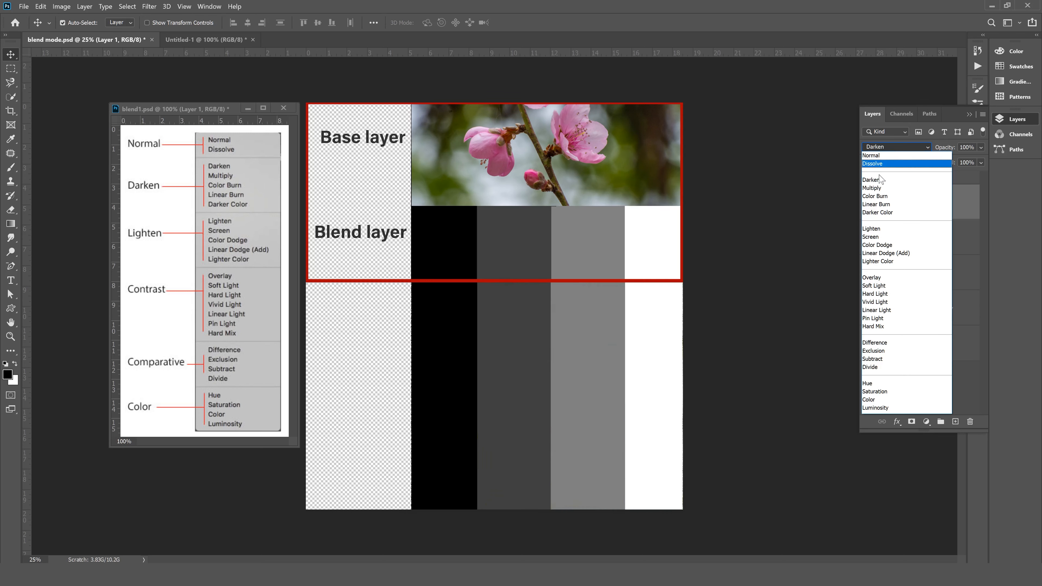
{"action": "left_click", "coordinate": [871, 187]}
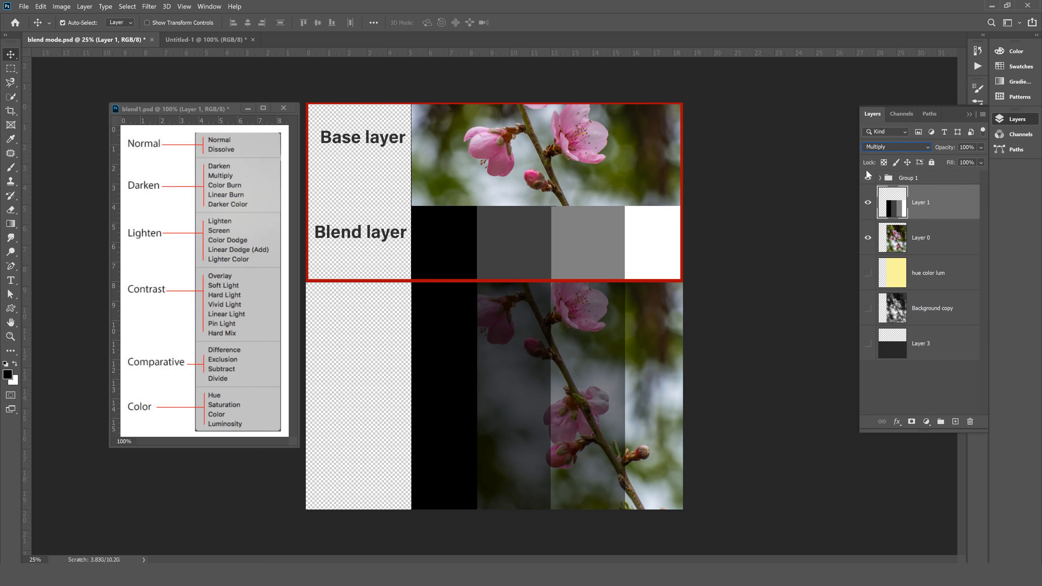
{"action": "left_click", "coordinate": [894, 149]}
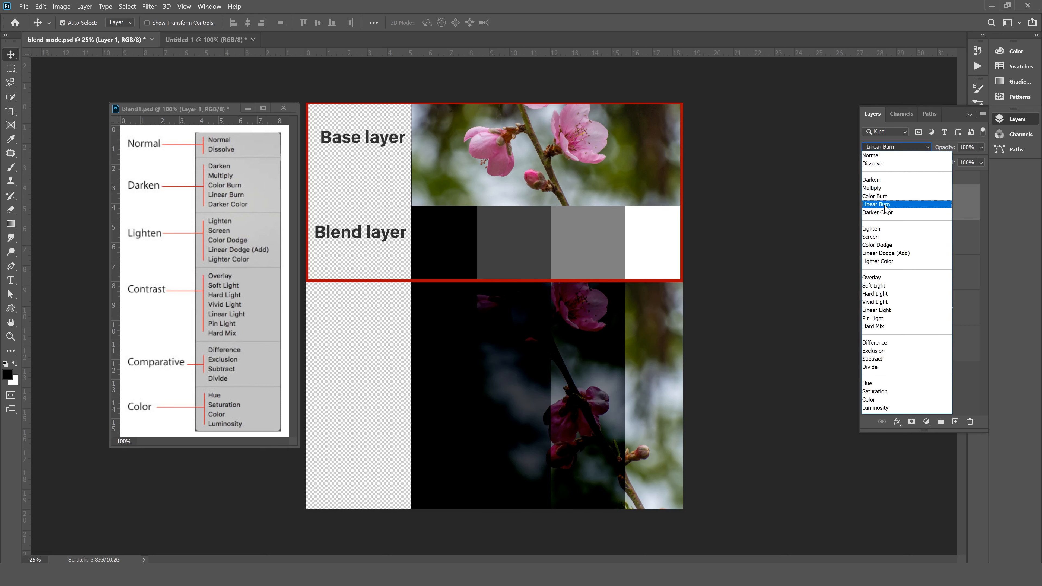
{"action": "left_click", "coordinate": [882, 237]}
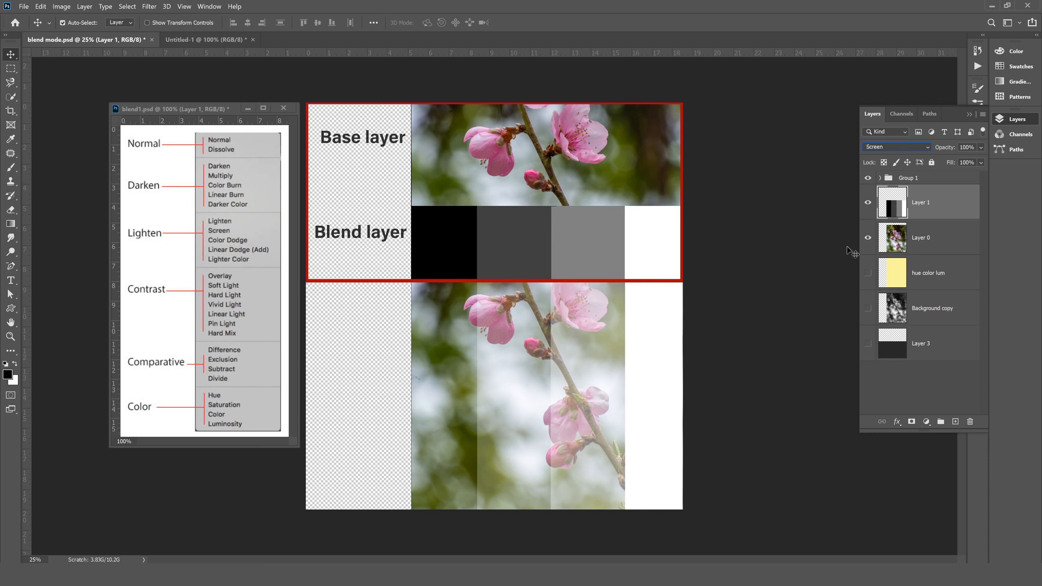
Set the blend mode of Layer 1 back to Lighten, and change it to Color Dodge.
{"action": "left_click", "coordinate": [894, 147]}
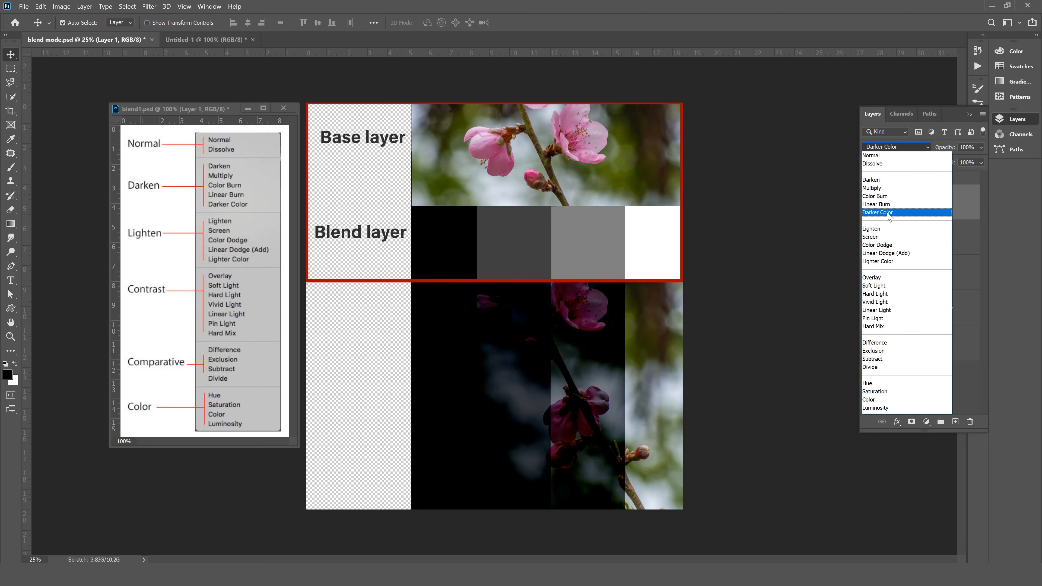
{"action": "left_click", "coordinate": [894, 228]}
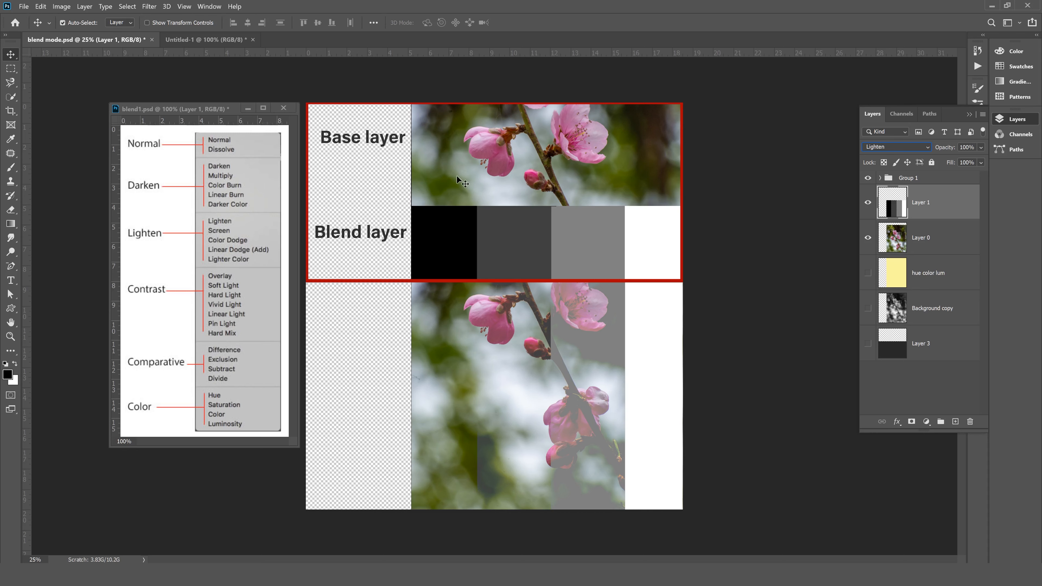
{"action": "left_click", "coordinate": [902, 148]}
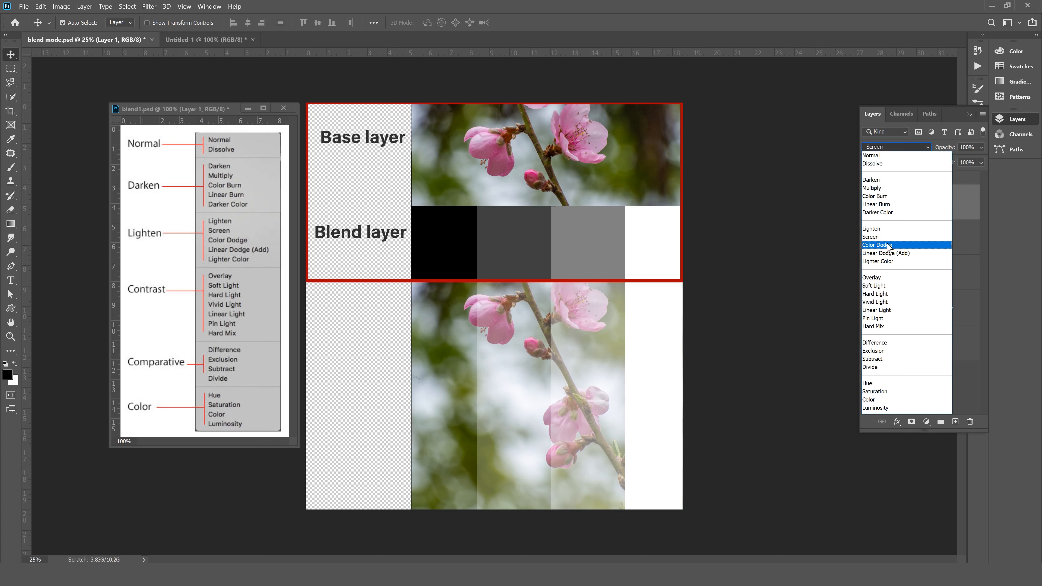
{"action": "left_click", "coordinate": [886, 245]}
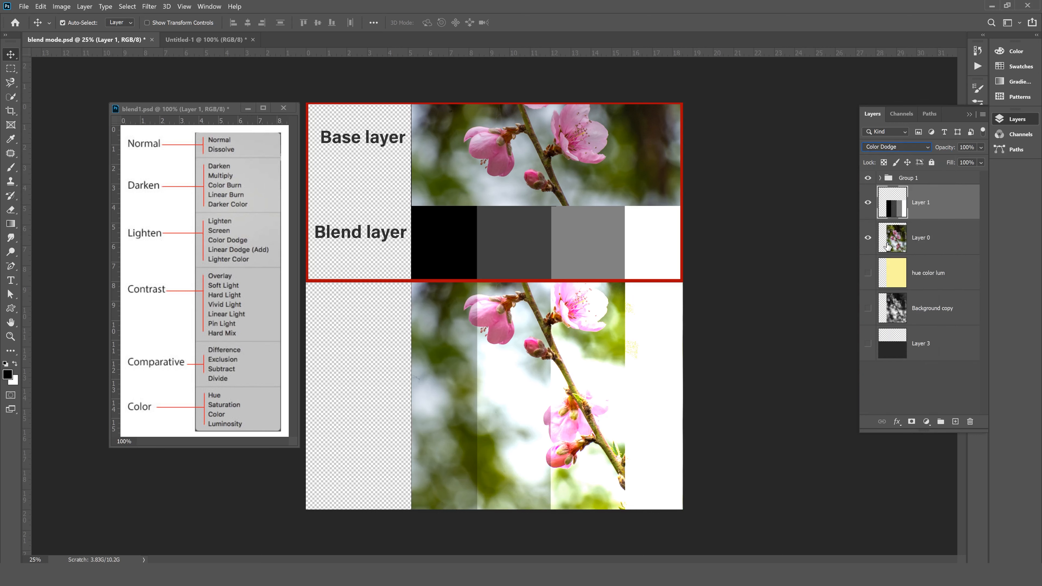
Switch Layer 1 to Color Burn to compare it with its lightening counterpart, and restore the Color Dodge blend mode.
{"action": "left_click", "coordinate": [897, 145]}
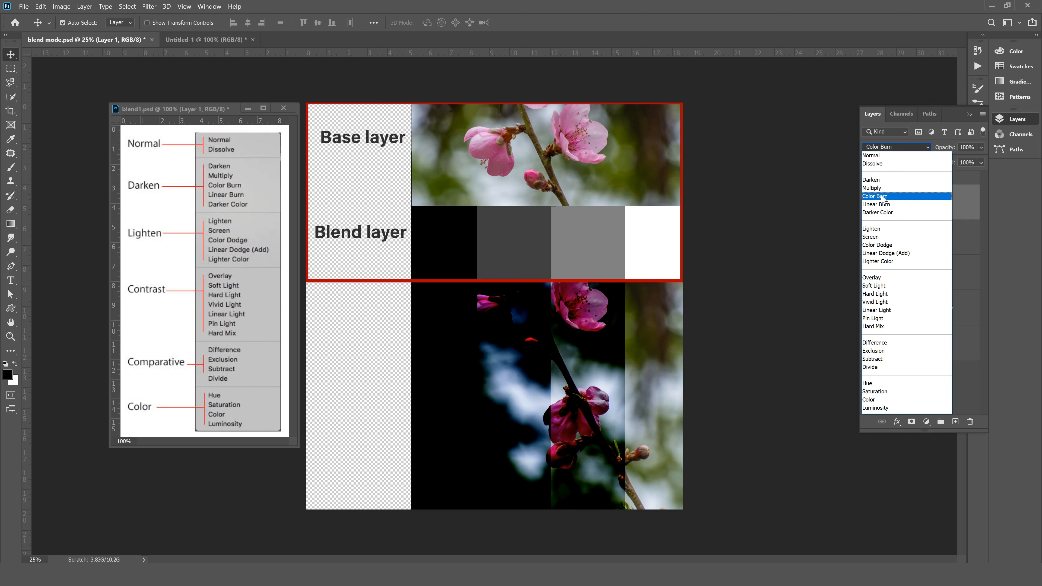
{"action": "left_click", "coordinate": [883, 197]}
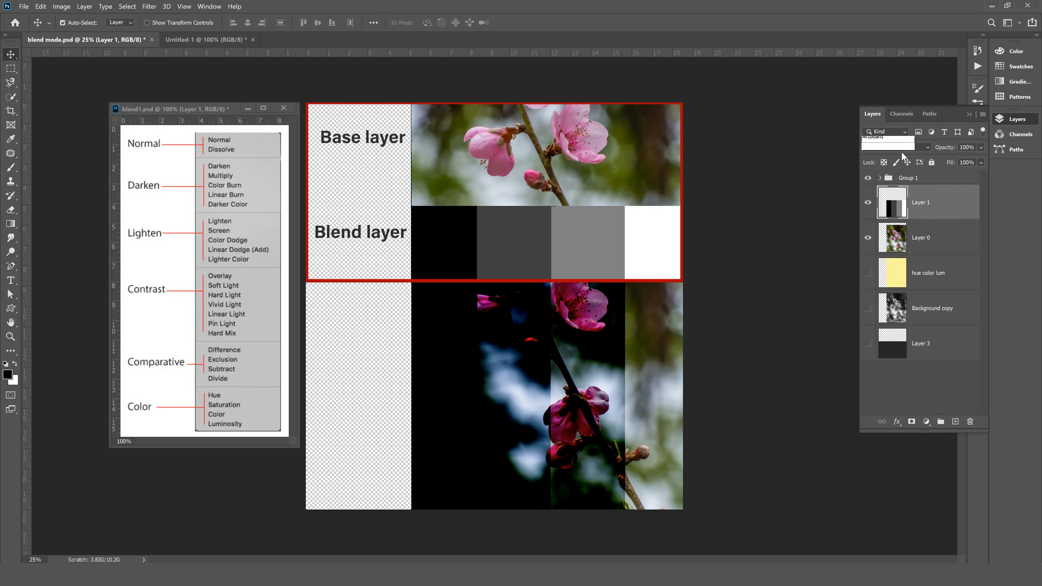
{"action": "left_click", "coordinate": [906, 151]}
{"action": "left_click", "coordinate": [920, 151]}
{"action": "left_click", "coordinate": [920, 151]}
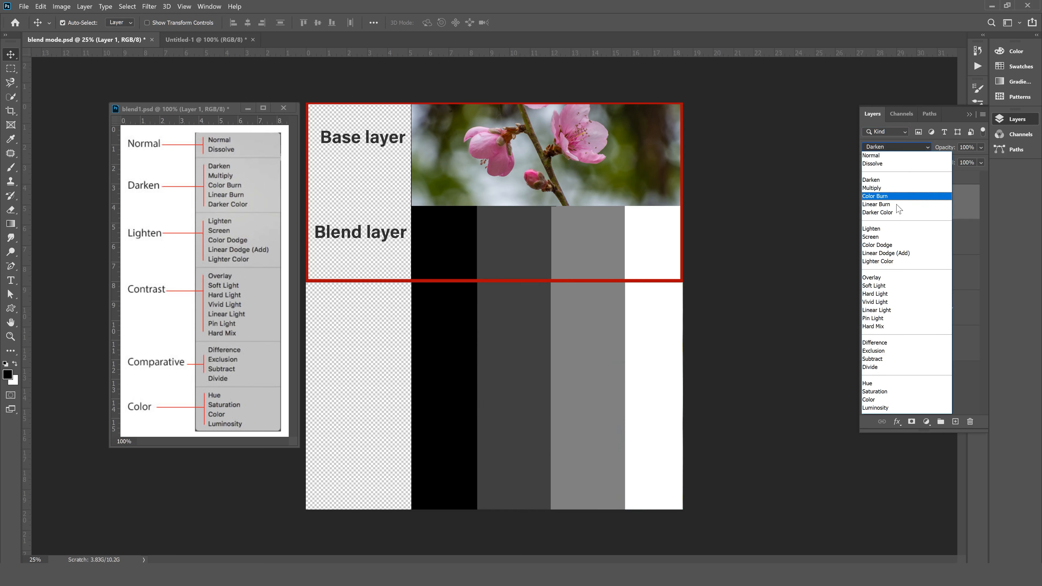
{"action": "left_click", "coordinate": [885, 248]}
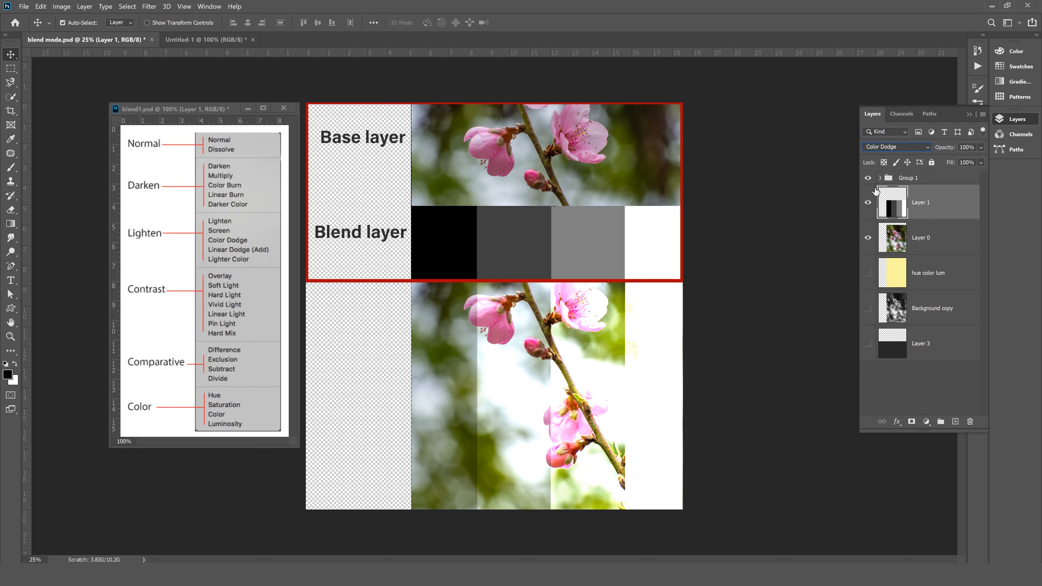
Set Layer 1 to Linear Dodge (Add), compare it with Linear Burn, and return to Linear Dodge (Add).
{"action": "left_click", "coordinate": [893, 147]}
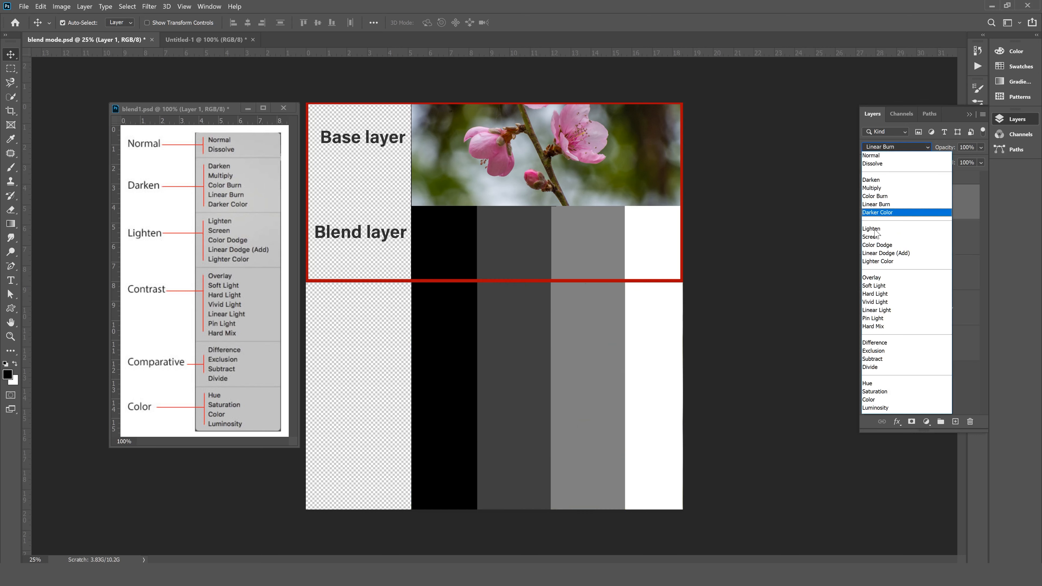
{"action": "left_click", "coordinate": [880, 254]}
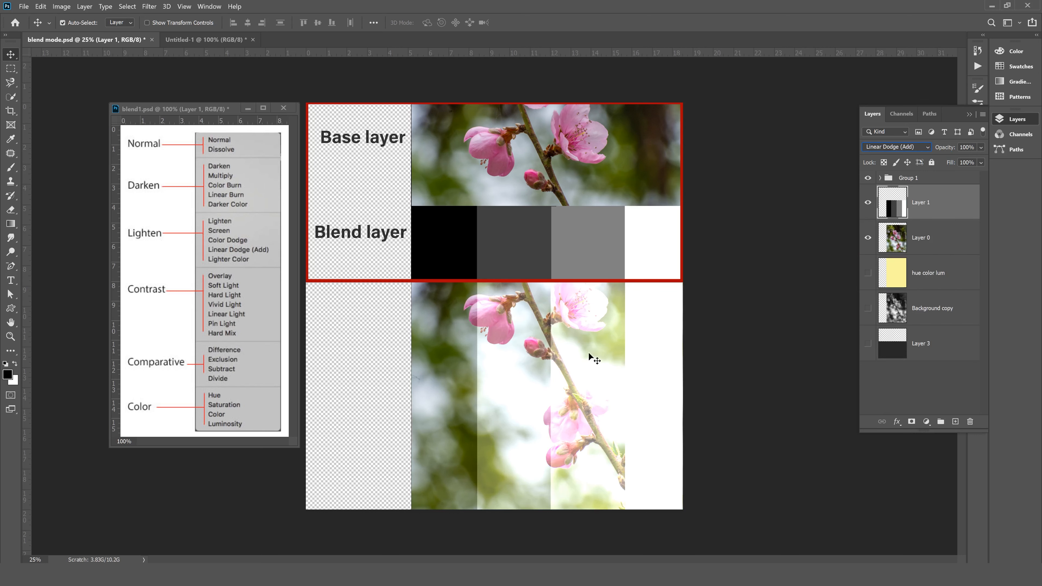
{"action": "left_click", "coordinate": [907, 145]}
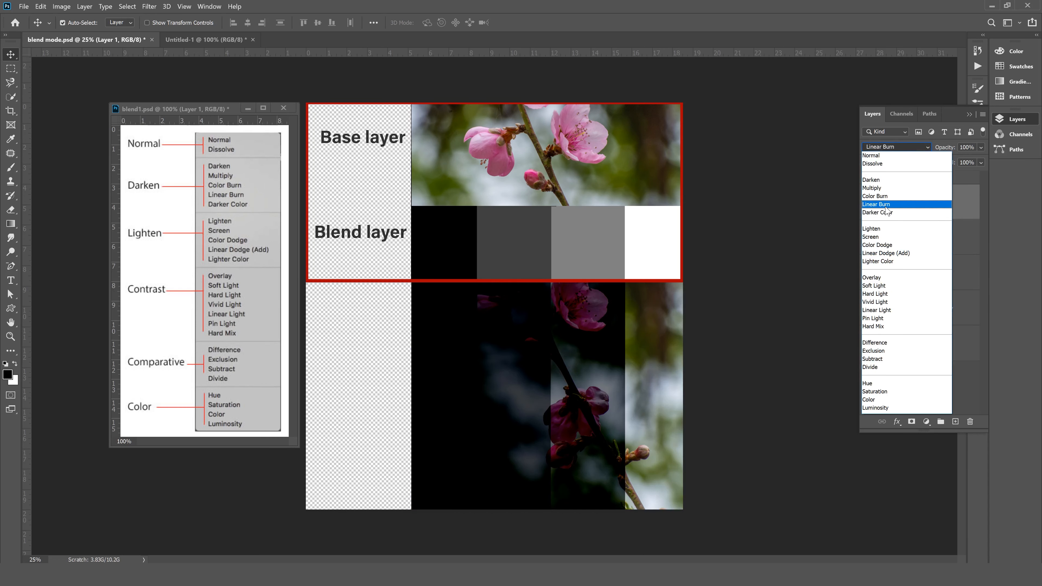
{"action": "left_click", "coordinate": [885, 206]}
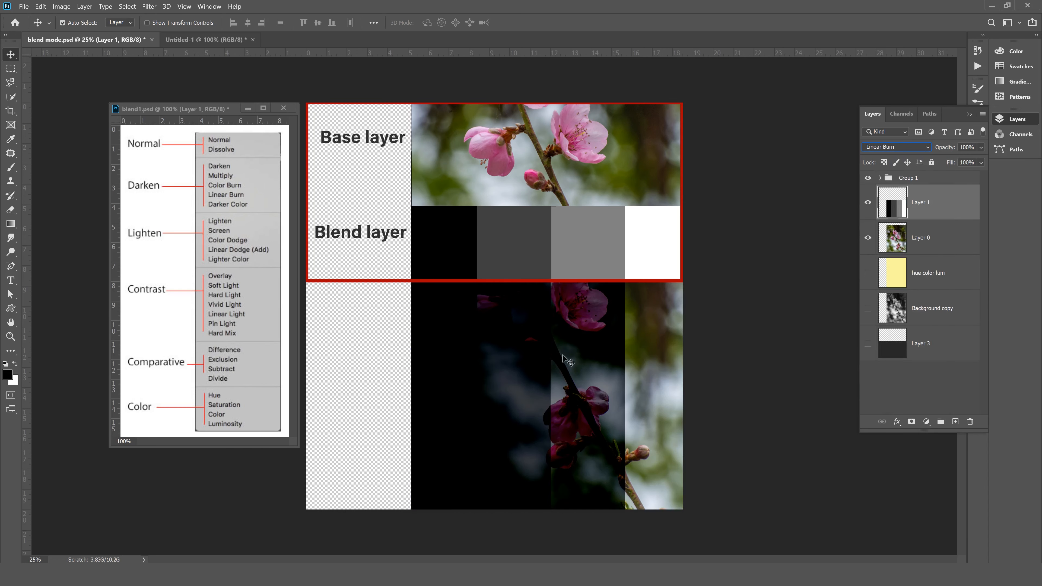
{"action": "left_click", "coordinate": [914, 148]}
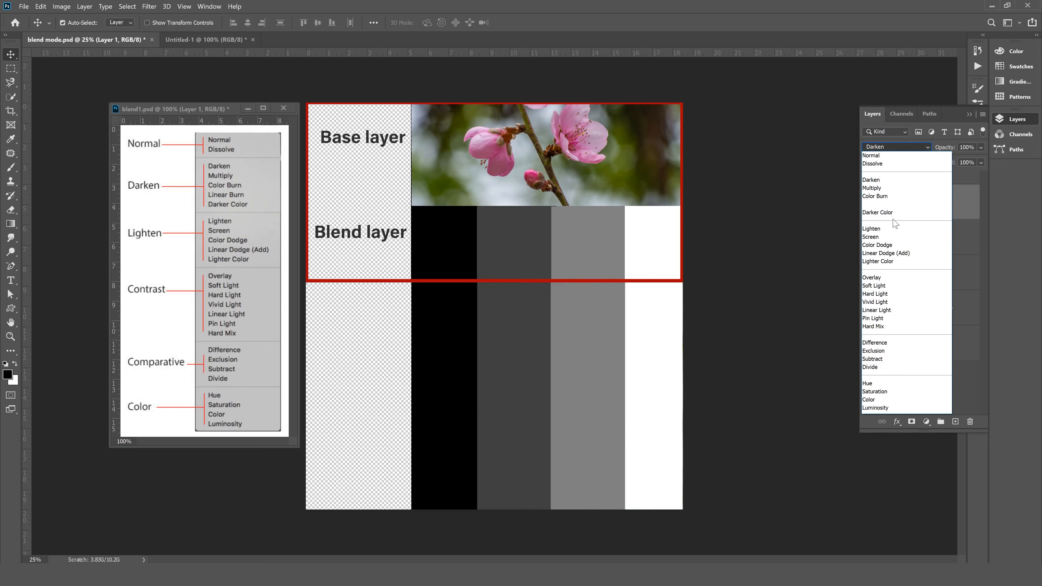
{"action": "left_click", "coordinate": [891, 254]}
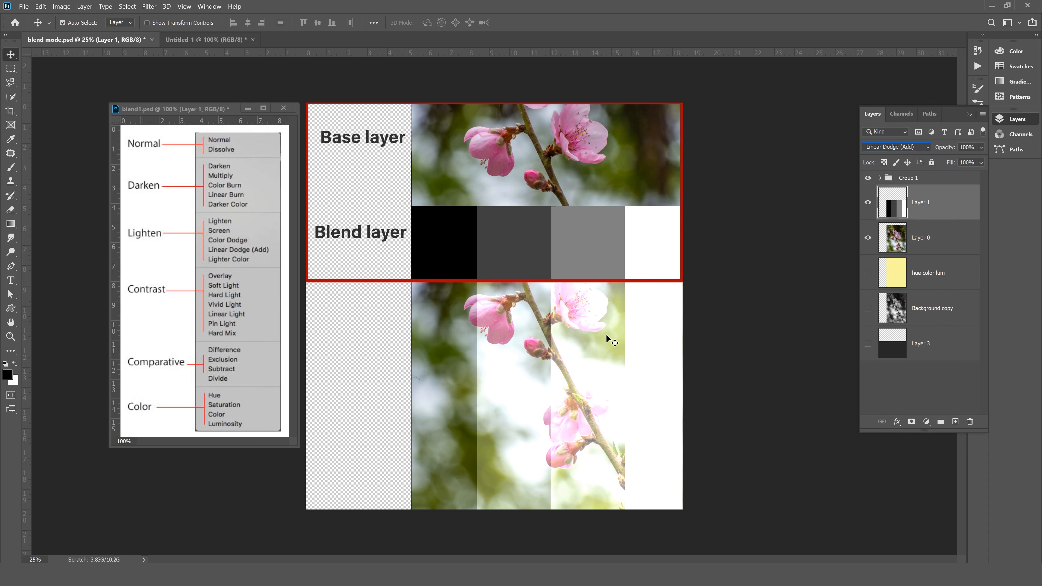
Set the blend mode of Layer 1 to Lighter Color, keeping it after reviewing the list of modes.
{"action": "left_click", "coordinate": [886, 147]}
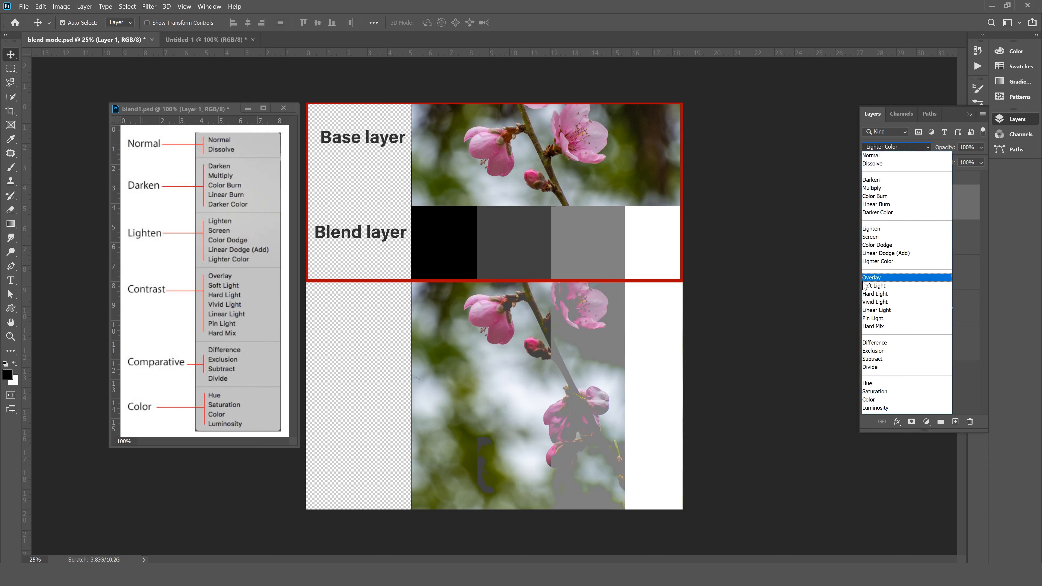
{"action": "left_click", "coordinate": [878, 262]}
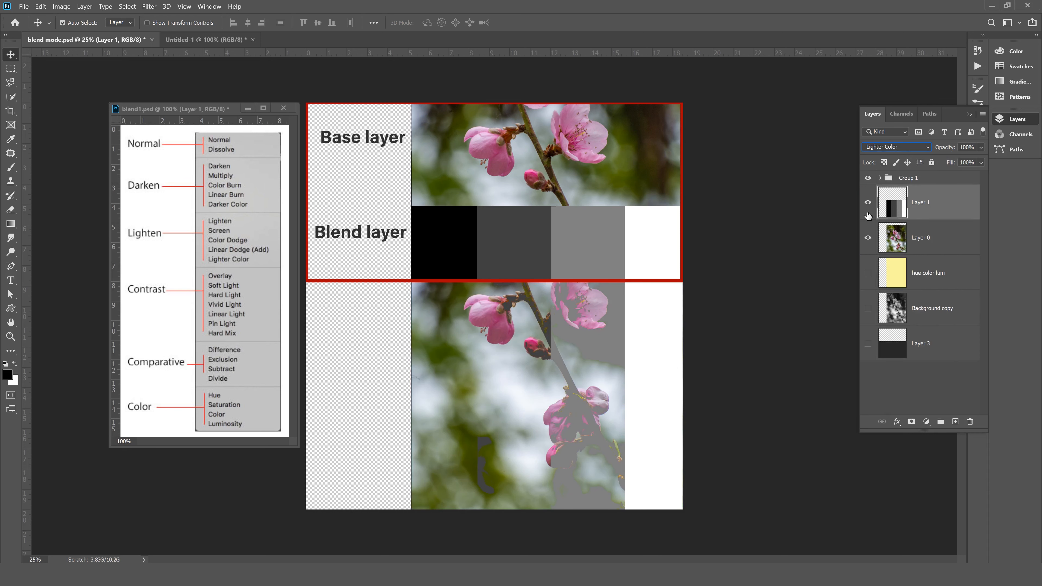
{"action": "left_click", "coordinate": [887, 148]}
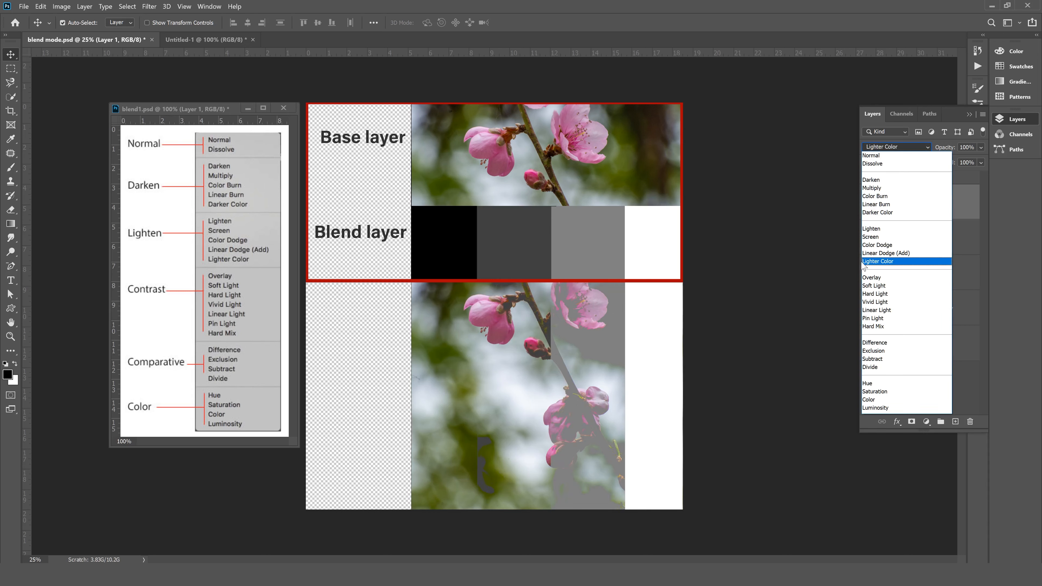
{"action": "left_click", "coordinate": [831, 235]}
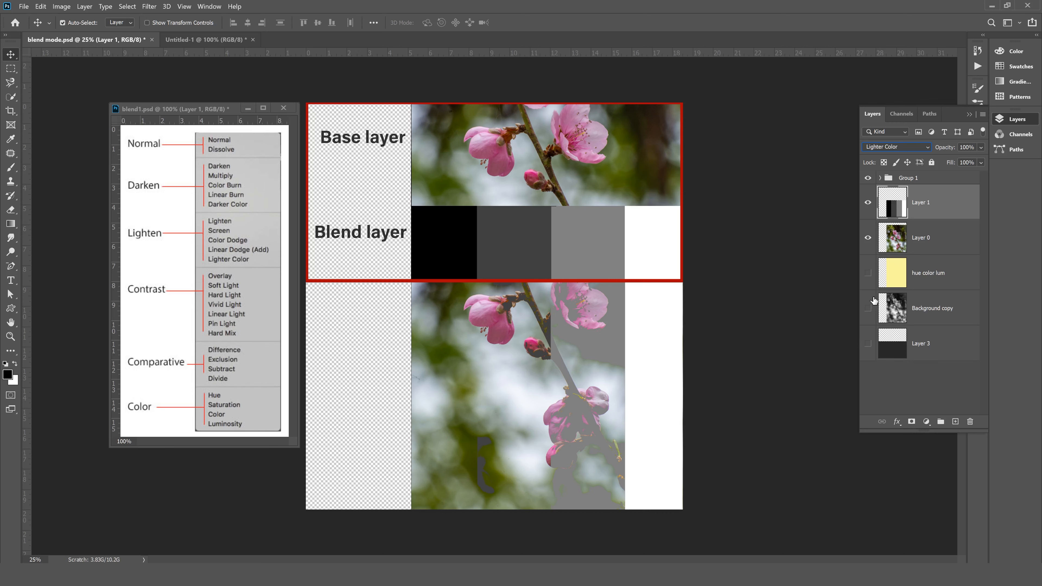
Hide Layer 0 and Layer 1, make the black-and-white Background copy layer visible, and show Layer 0 and Layer 1 again above it.
{"action": "left_click", "coordinate": [868, 237]}
{"action": "left_click", "coordinate": [867, 202]}
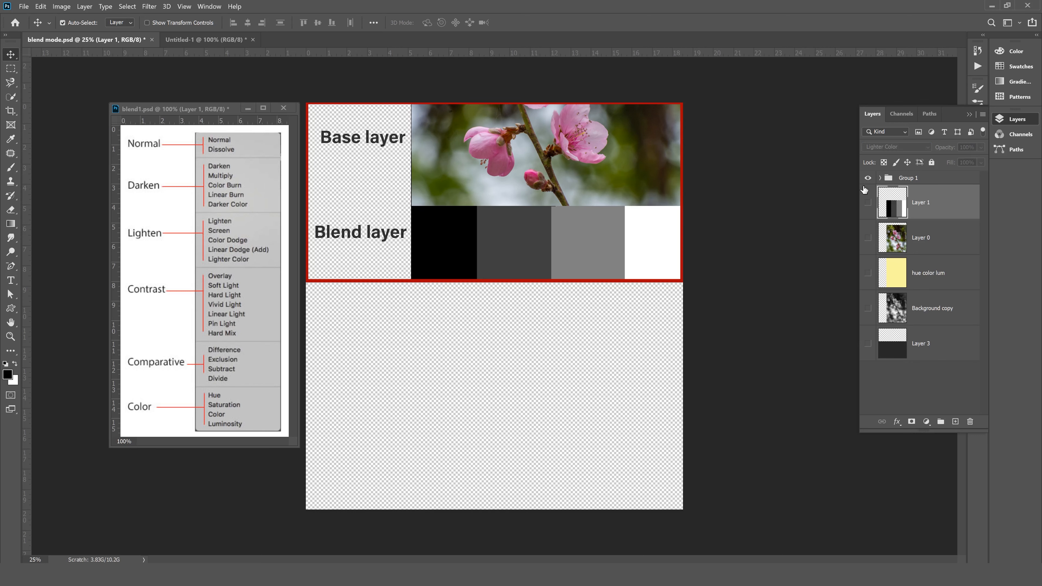
{"action": "left_click", "coordinate": [867, 179]}
{"action": "left_click", "coordinate": [866, 179]}
{"action": "left_click", "coordinate": [867, 307]}
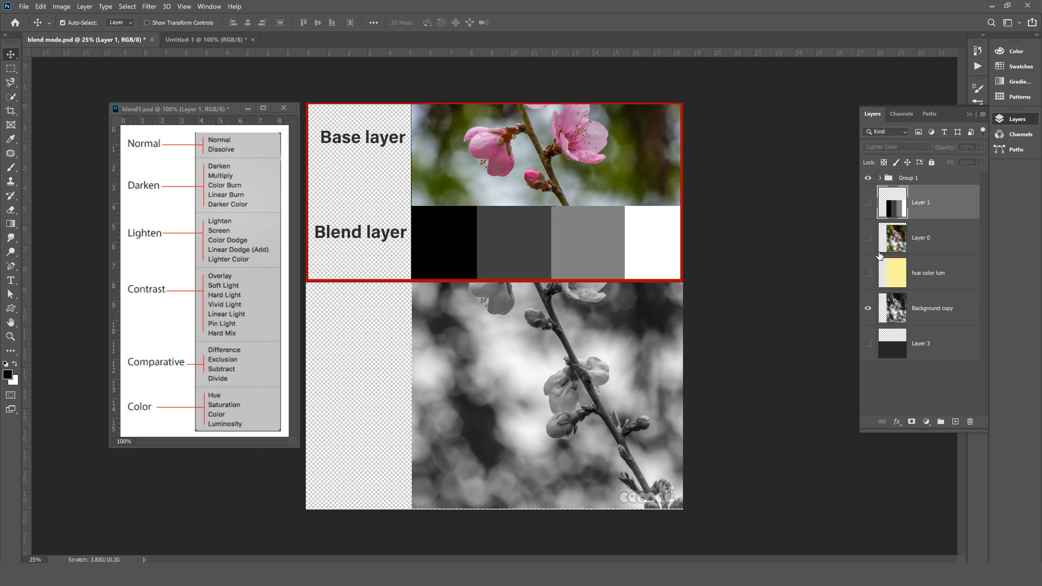
{"action": "left_click", "coordinate": [867, 241]}
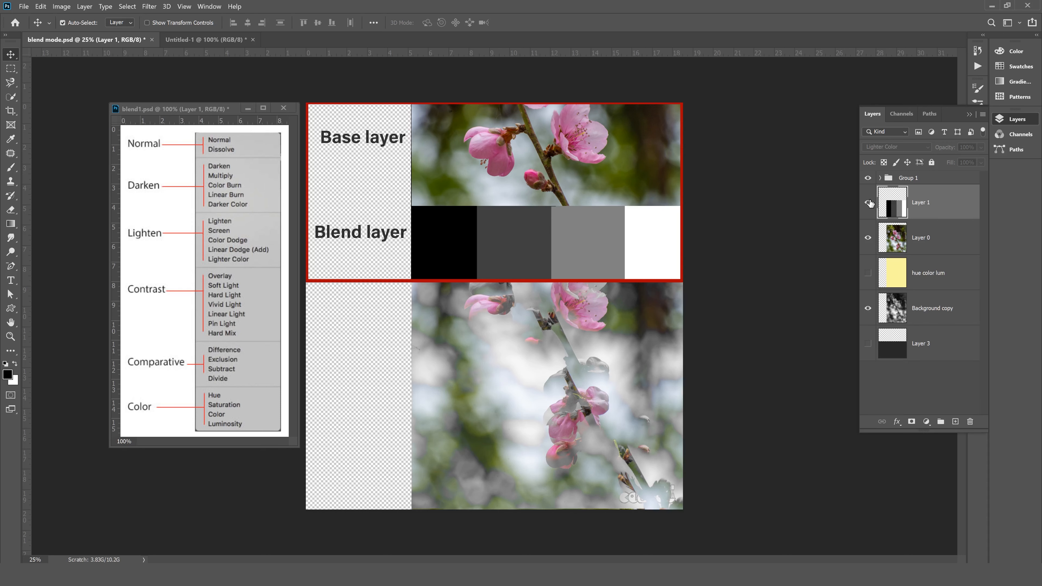
{"action": "left_click", "coordinate": [868, 202]}
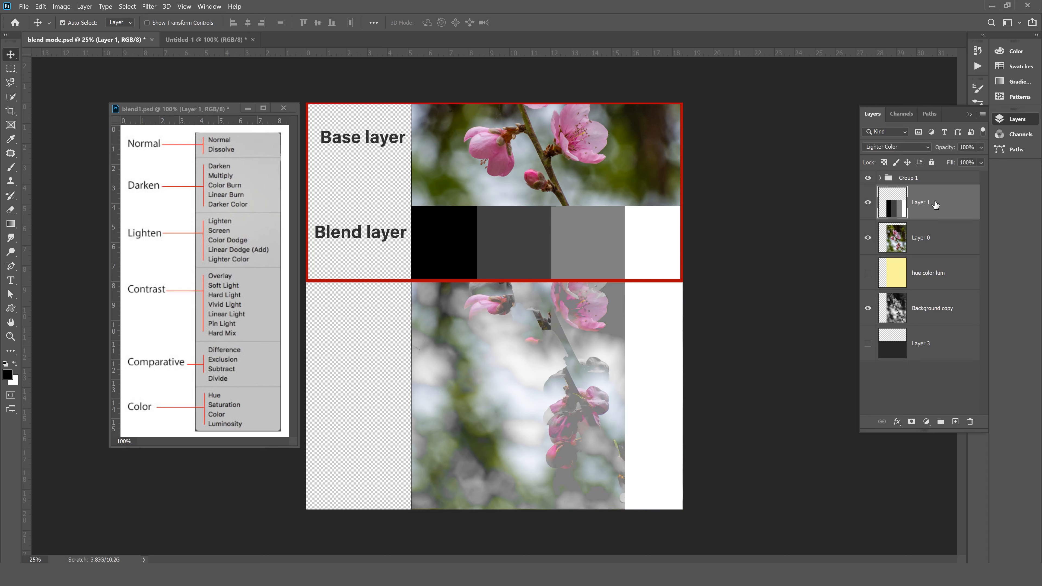
Set the blend mode of Layer 1 to Overlay and hide the layer after reviewing its effect.
{"action": "left_click", "coordinate": [898, 148]}
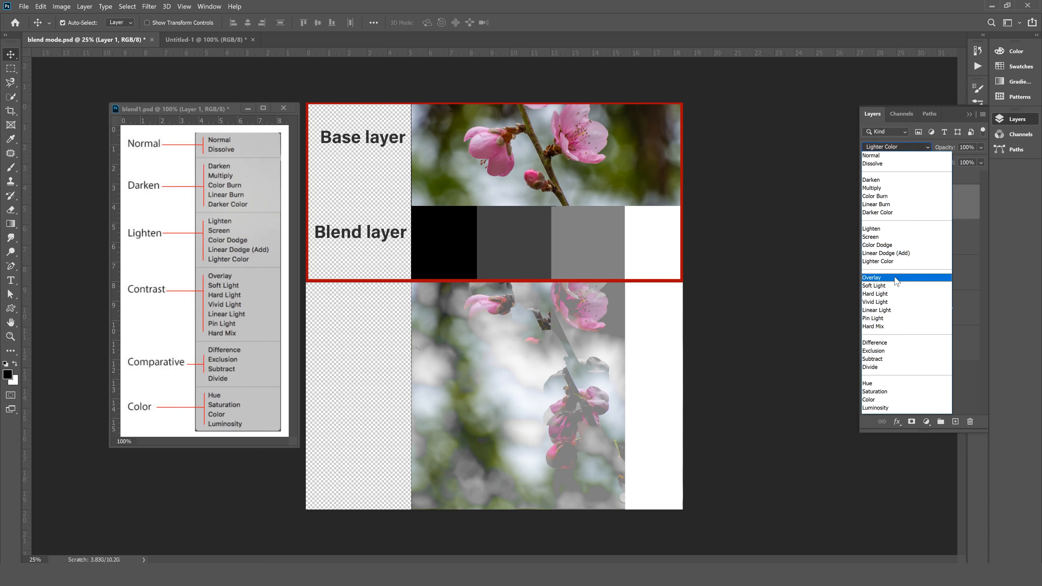
{"action": "left_click", "coordinate": [895, 278]}
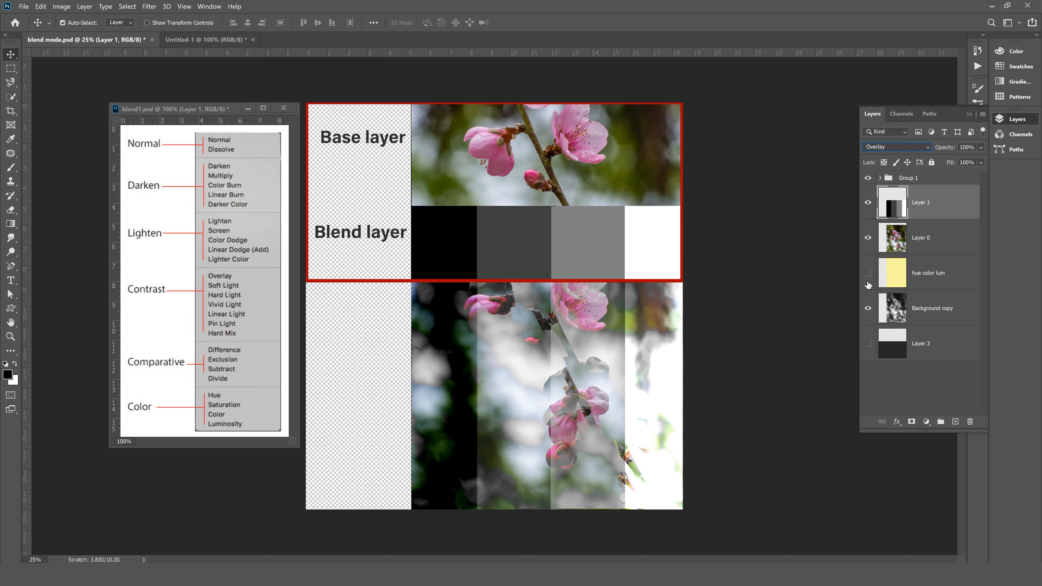
{"action": "left_click", "coordinate": [867, 202]}
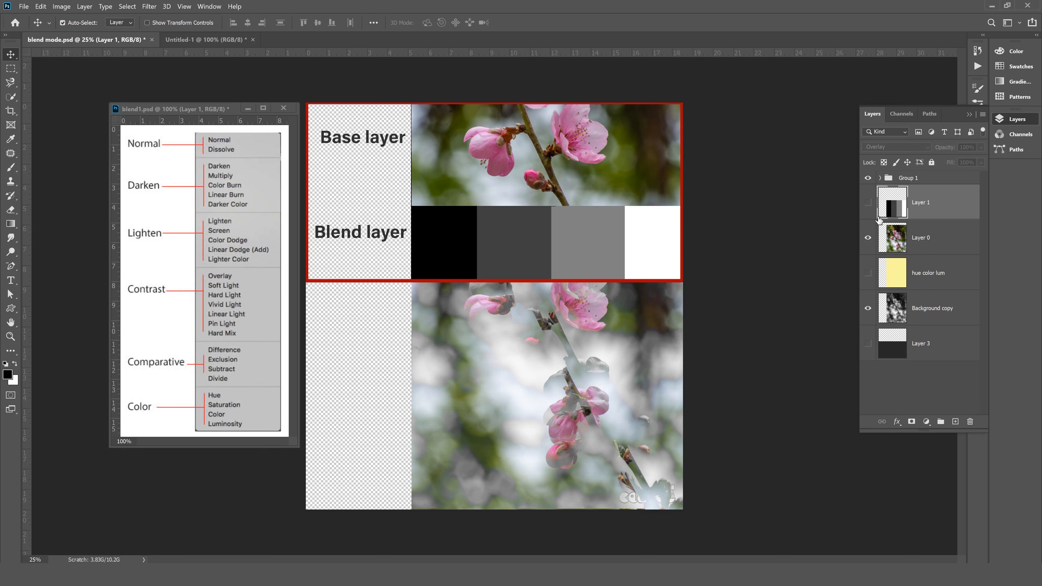
Duplicate Layer 0 and set the blend mode of both the copy and Layer 0 to Normal.
{"action": "left_click", "coordinate": [931, 238]}
{"action": "left_click_drag", "start_coordinate": [932, 239], "coordinate": [956, 423]}
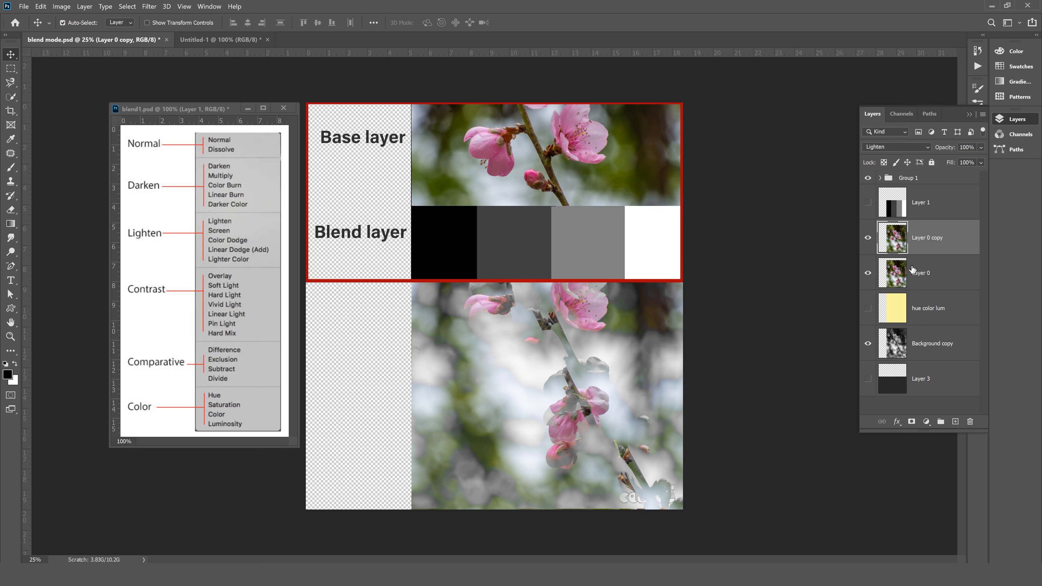
{"action": "left_click", "coordinate": [907, 147]}
{"action": "left_click", "coordinate": [897, 158]}
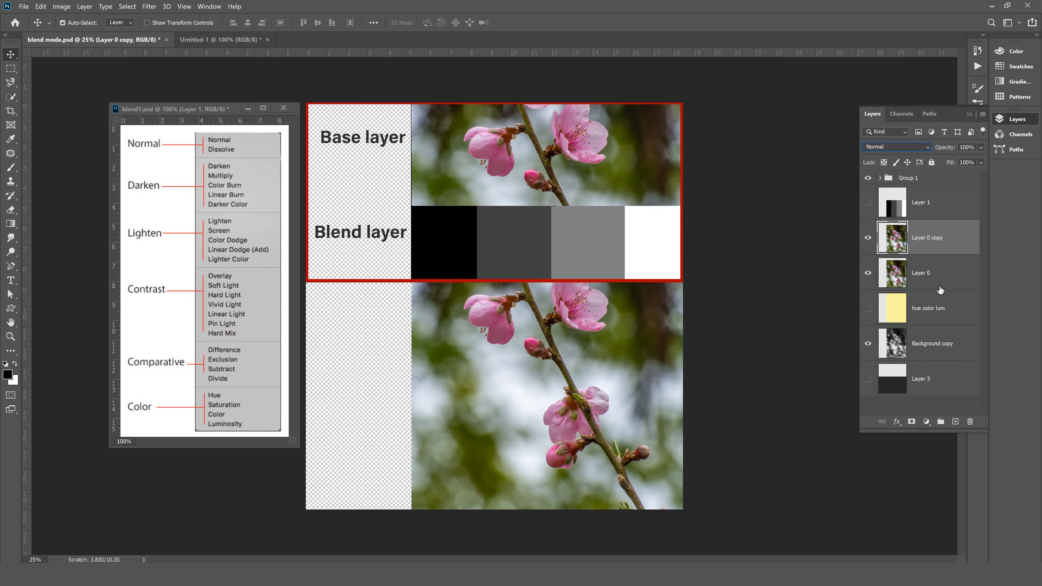
{"action": "left_click", "coordinate": [937, 283]}
{"action": "left_click", "coordinate": [889, 151]}
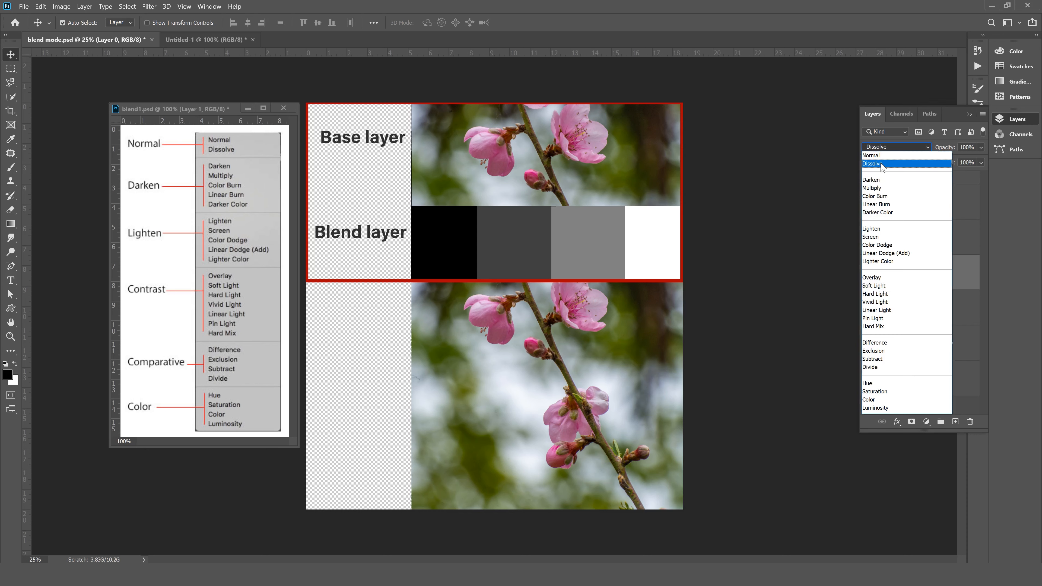
{"action": "left_click", "coordinate": [876, 156]}
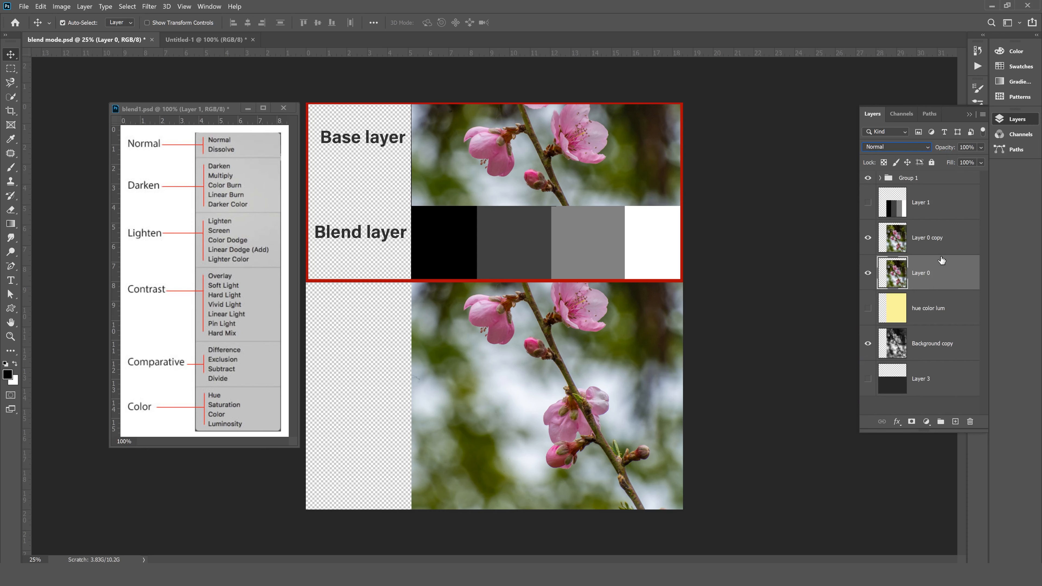
Set Layer 0 copy to Overlay and compare the photo with and without the copy.
{"action": "left_click", "coordinate": [931, 248]}
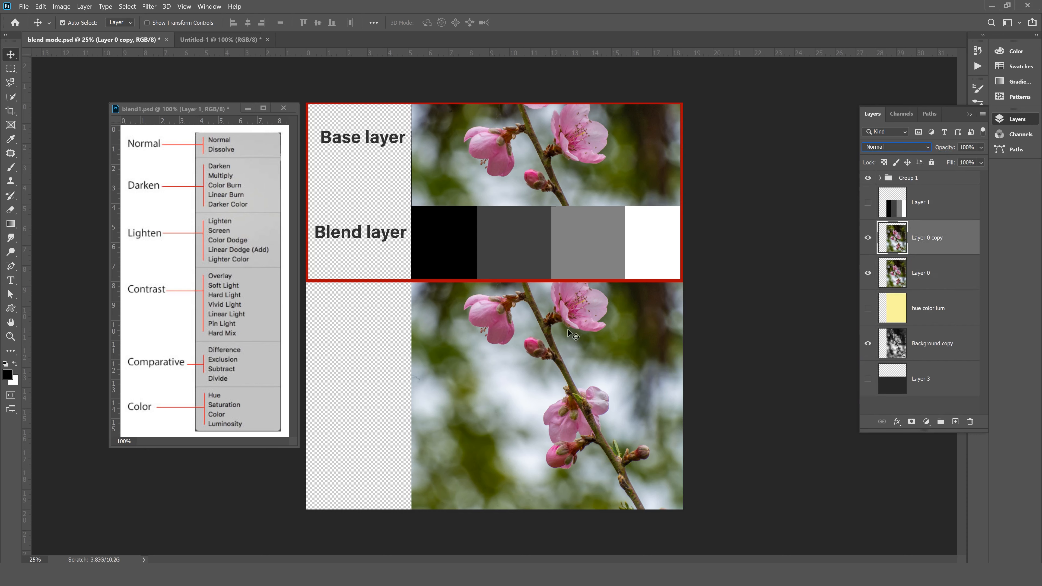
{"action": "left_click", "coordinate": [898, 148]}
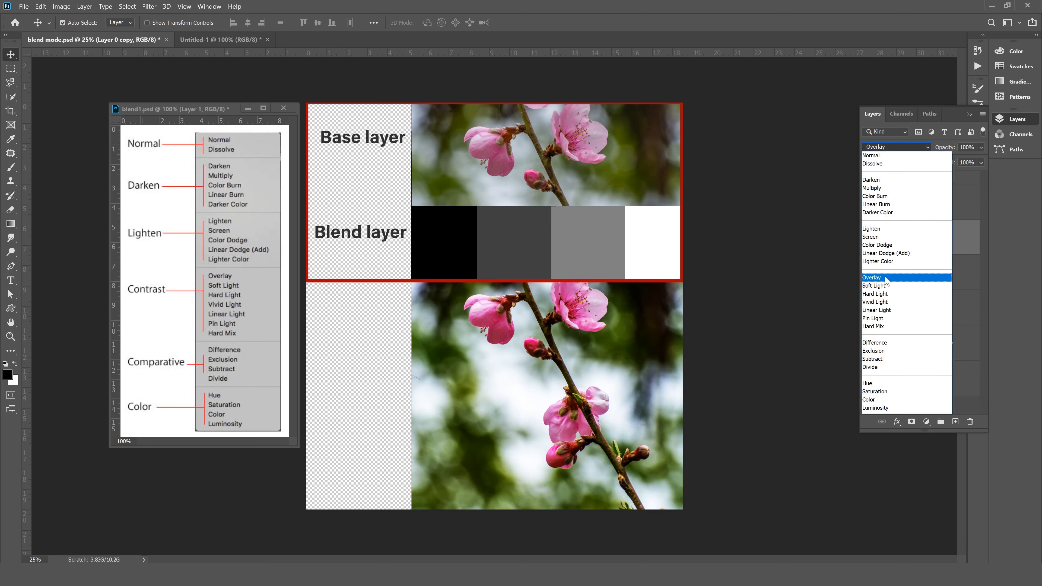
{"action": "left_click", "coordinate": [884, 280]}
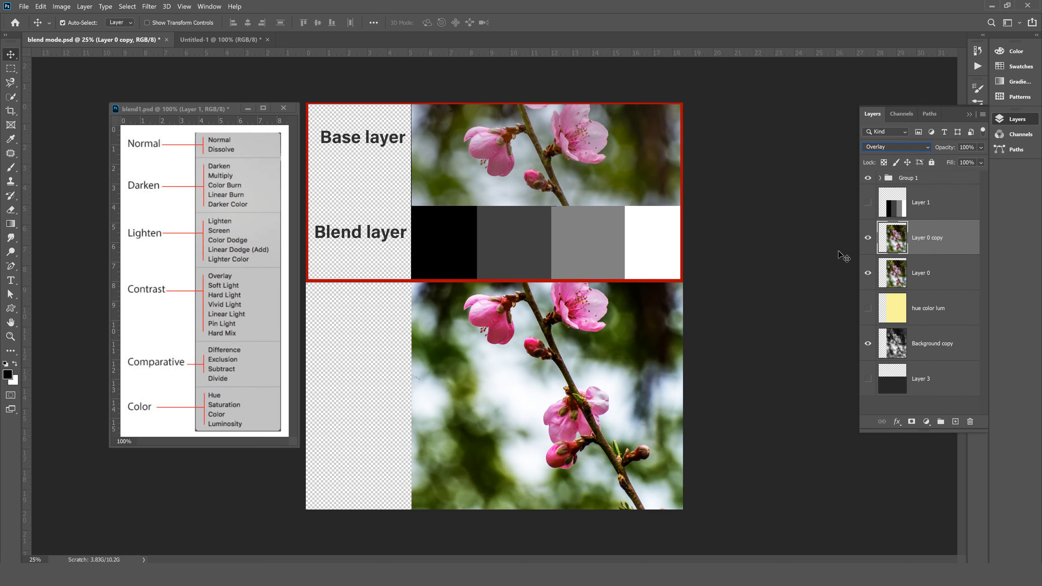
{"action": "left_click", "coordinate": [869, 237]}
{"action": "left_click", "coordinate": [868, 238]}
Lower the opacity of Layer 0 copy to 43%, compare it with the original photo, and delete the copy.
{"action": "left_click", "coordinate": [981, 162]}
{"action": "left_click", "coordinate": [981, 162]}
{"action": "left_click", "coordinate": [980, 148]}
{"action": "mouse_move", "coordinate": [957, 160]}
{"action": "left_mouse_down"}
{"action": "mouse_move", "coordinate": [942, 165]}
{"action": "mouse_move", "coordinate": [952, 169]}
{"action": "left_mouse_up"}
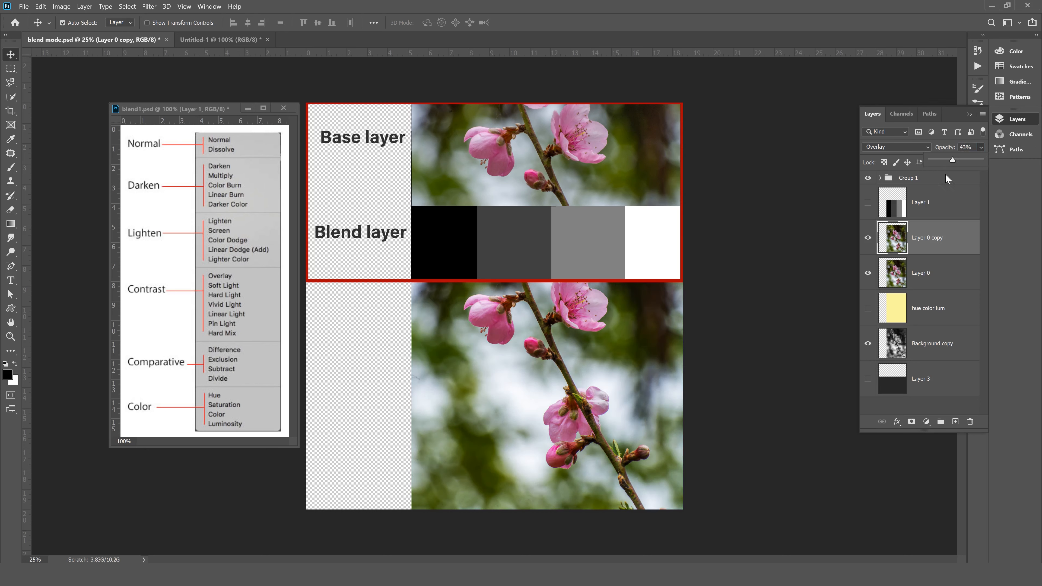
{"action": "left_click", "coordinate": [868, 239]}
{"action": "left_click", "coordinate": [868, 238]}
{"action": "left_click_drag", "start_coordinate": [934, 242], "coordinate": [970, 421]}
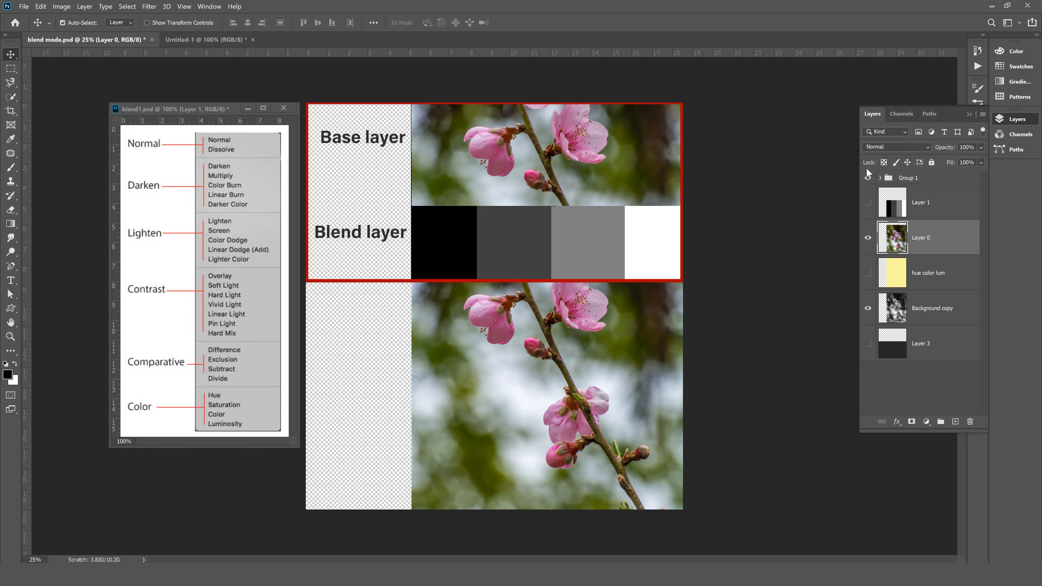
Make Layer 1 visible again and set its blend mode to Soft Light.
{"action": "left_click", "coordinate": [877, 205]}
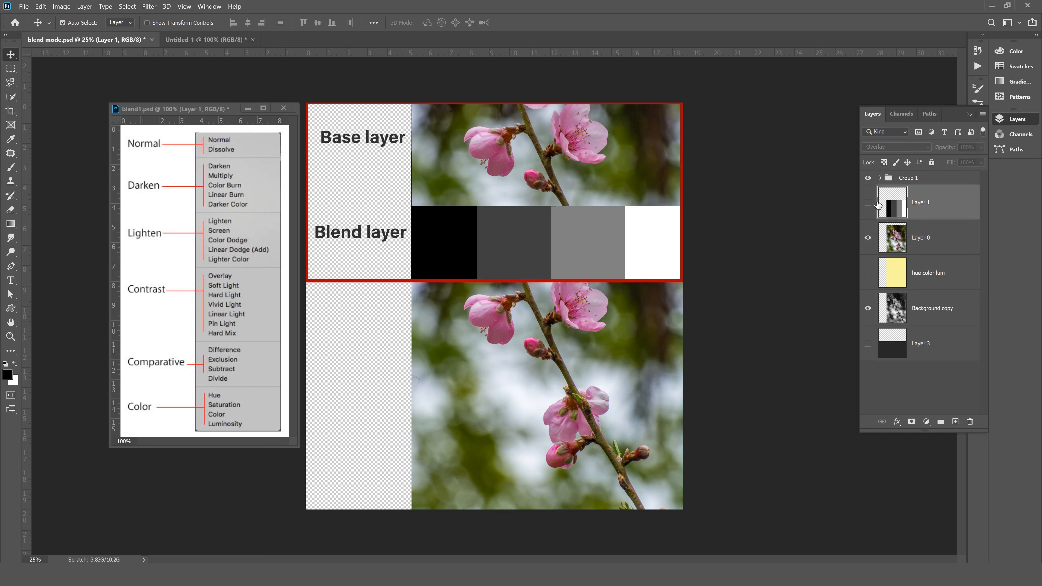
{"action": "left_click", "coordinate": [867, 202]}
{"action": "left_click", "coordinate": [904, 148]}
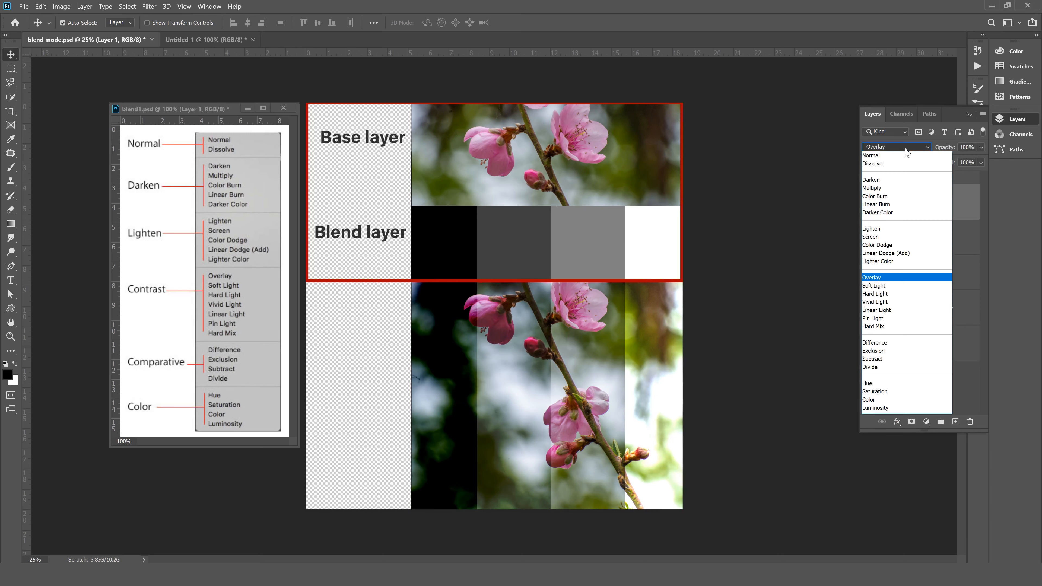
{"action": "left_click", "coordinate": [898, 286]}
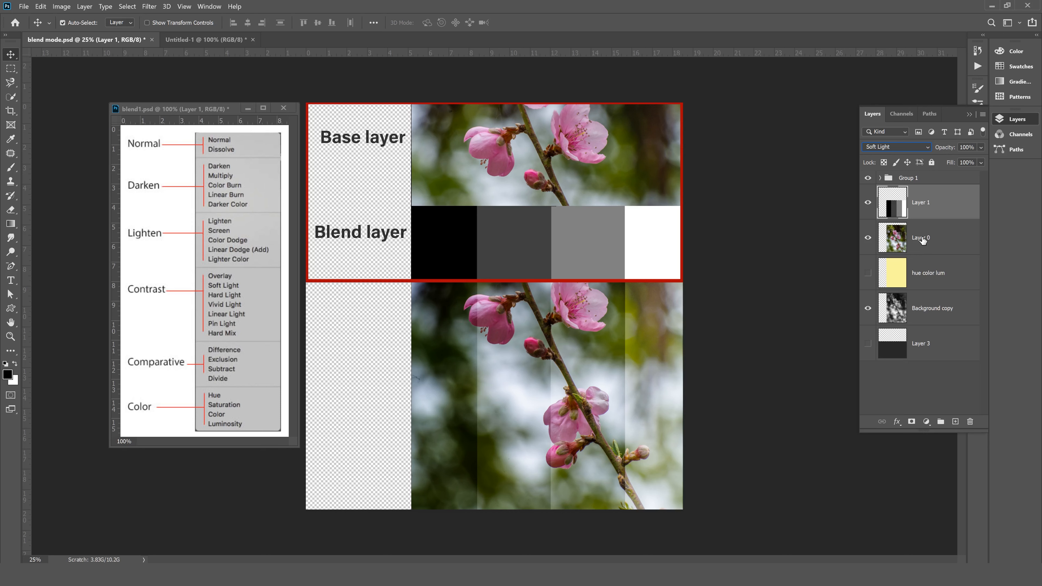
Hide Layer 1 and duplicate Layer 0, keeping the copy selected.
{"action": "left_click", "coordinate": [867, 202]}
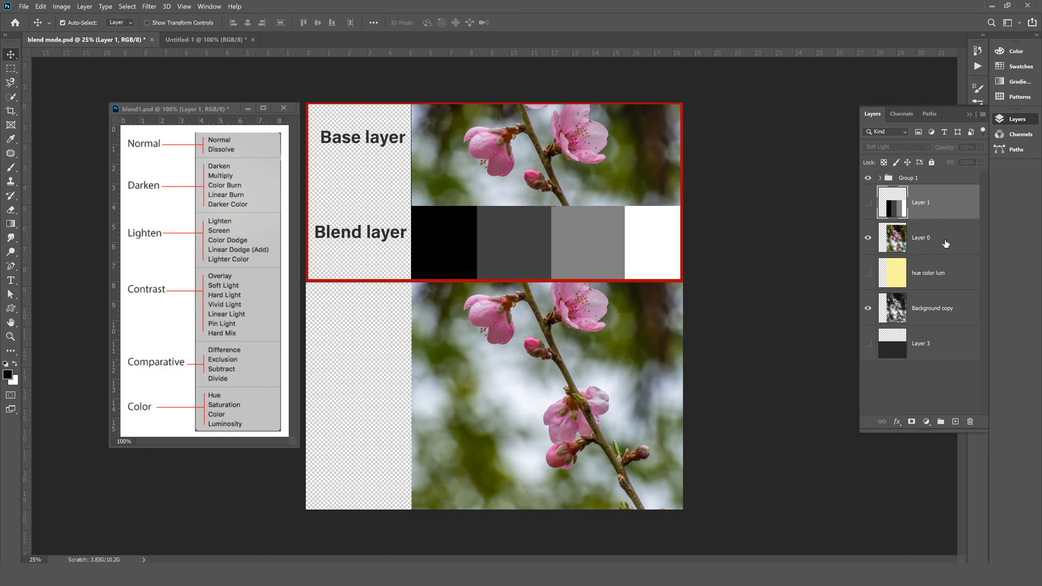
{"action": "left_click_drag", "start_coordinate": [945, 243], "coordinate": [955, 421]}
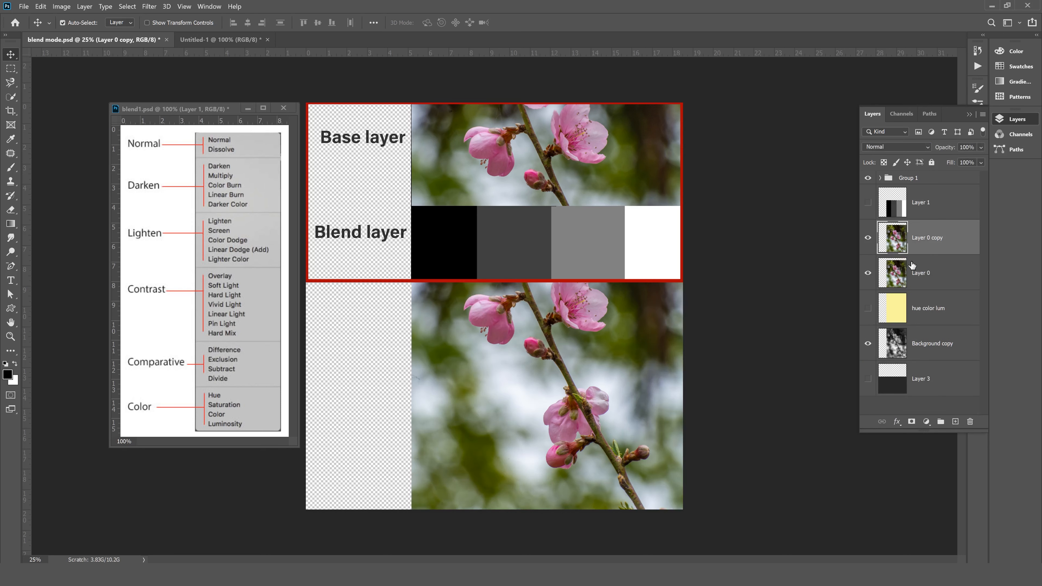
{"action": "left_click", "coordinate": [926, 274]}
{"action": "left_click", "coordinate": [937, 238]}
Apply the Overlay blend mode to Layer 0 copy, and switch it to Soft Light for comparison.
{"action": "left_click", "coordinate": [894, 146]}
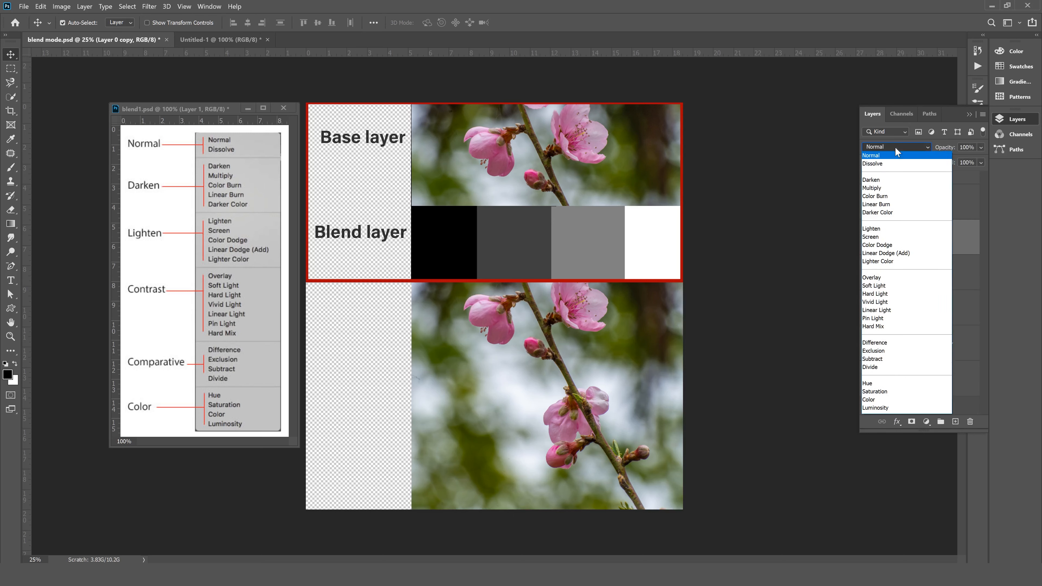
{"action": "left_click", "coordinate": [873, 277]}
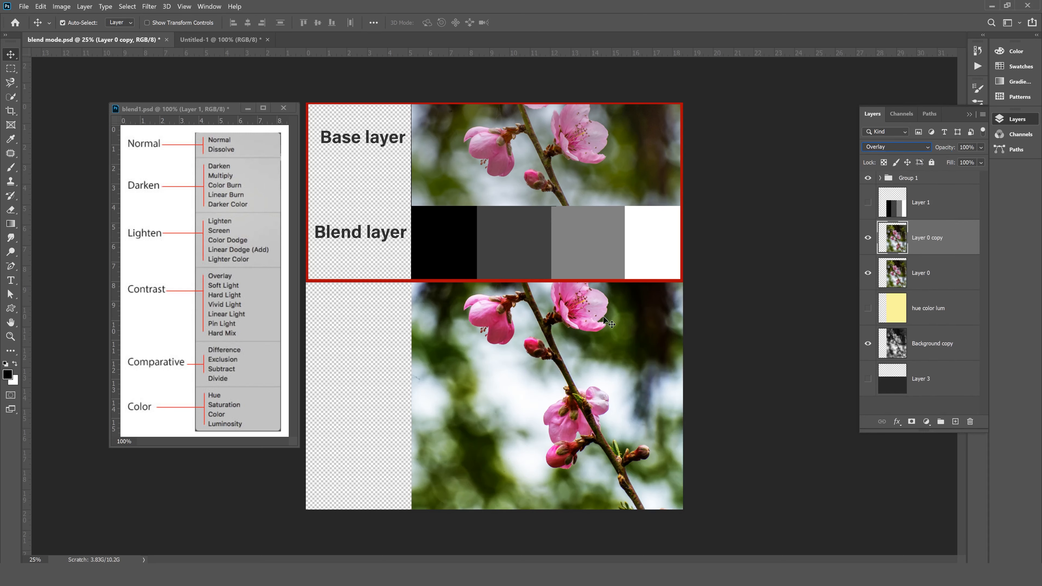
{"action": "left_click", "coordinate": [892, 147]}
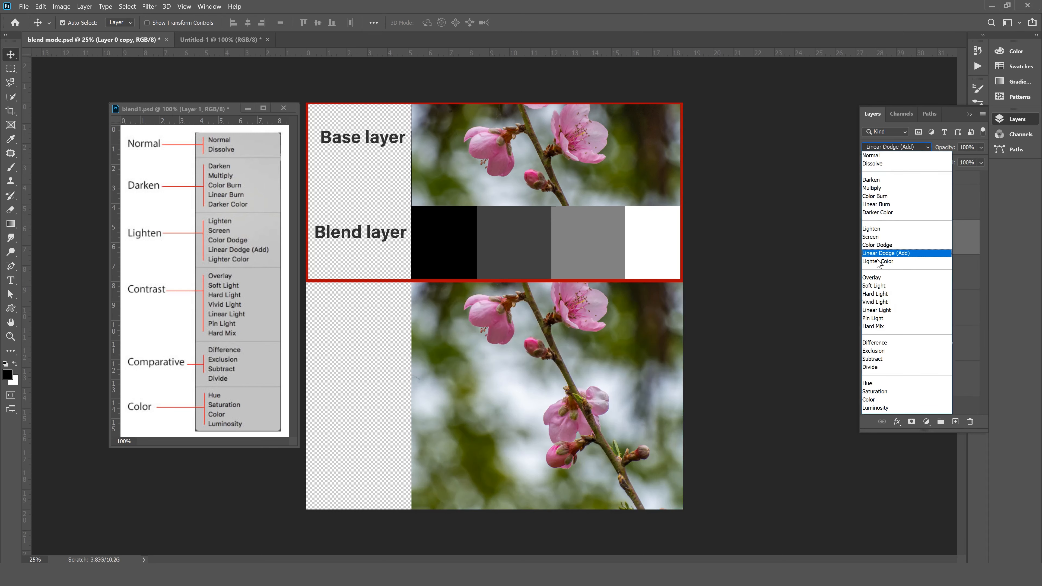
{"action": "left_click", "coordinate": [884, 288]}
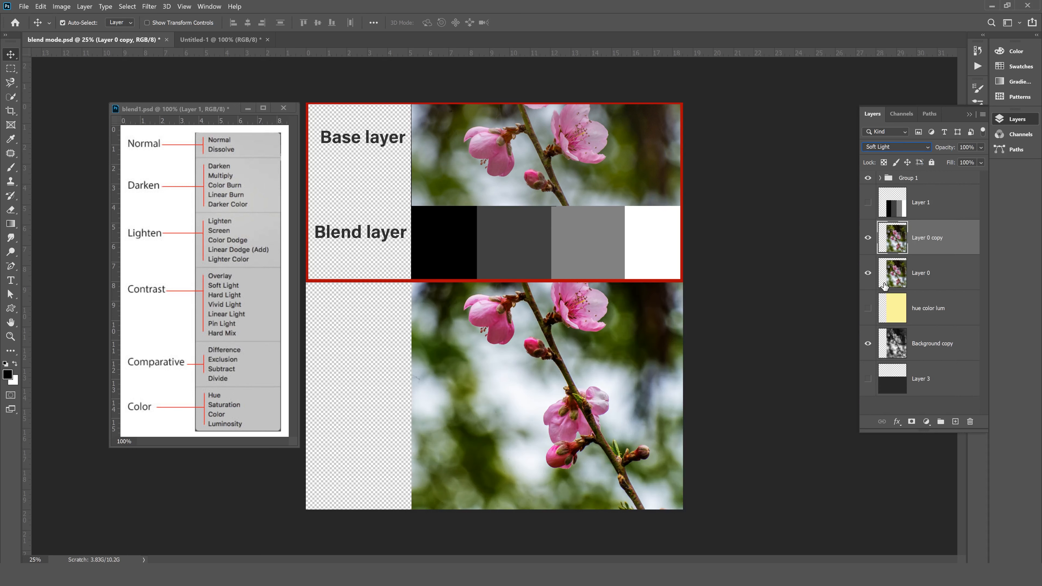
Set the blend mode of Layer 0 copy to Hard Mix and compare it with the original photo.
{"action": "left_click", "coordinate": [876, 148]}
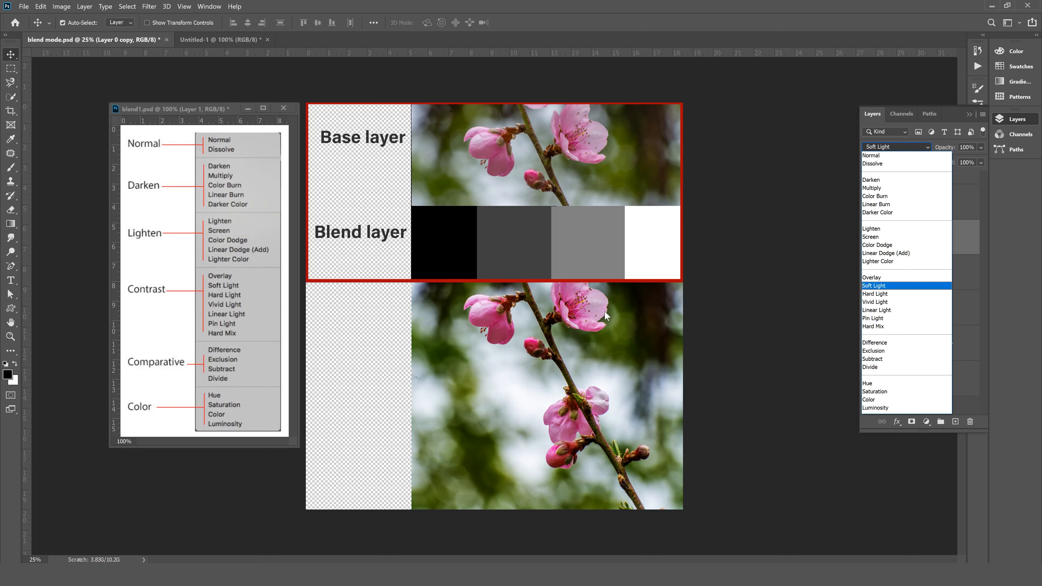
{"action": "left_click", "coordinate": [868, 328]}
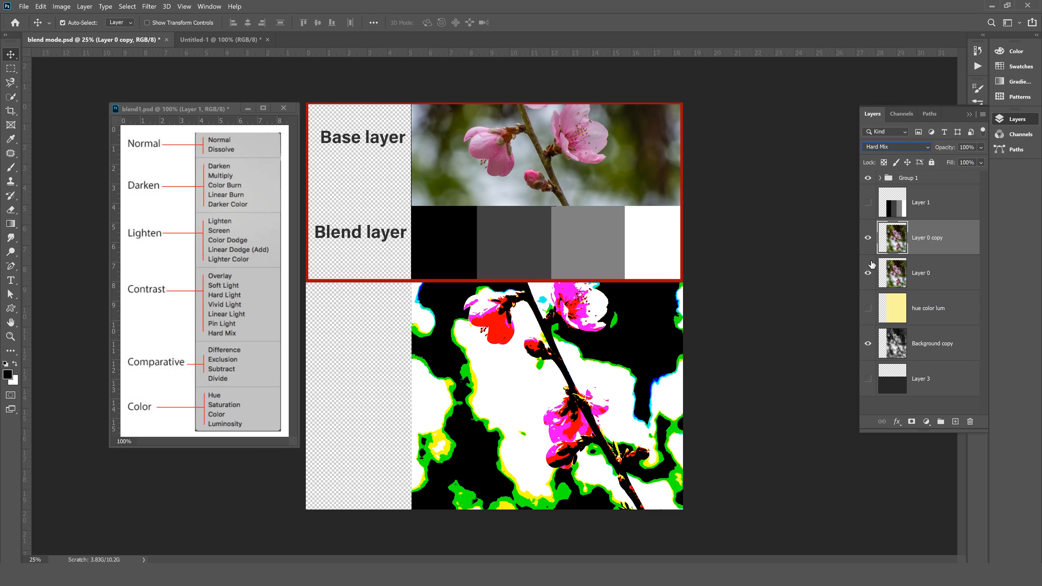
{"action": "left_click", "coordinate": [868, 241]}
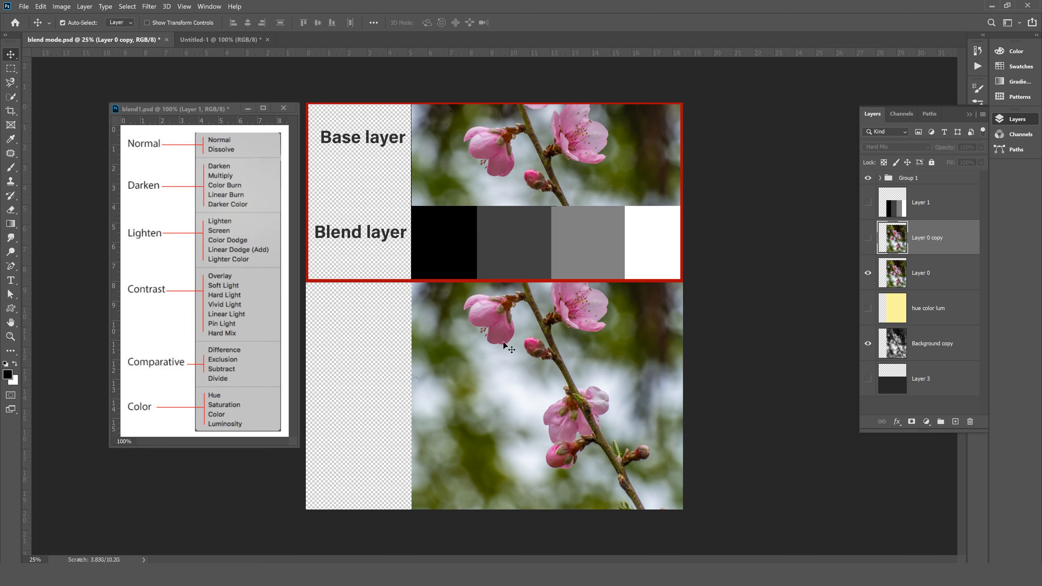
{"action": "left_click", "coordinate": [868, 238]}
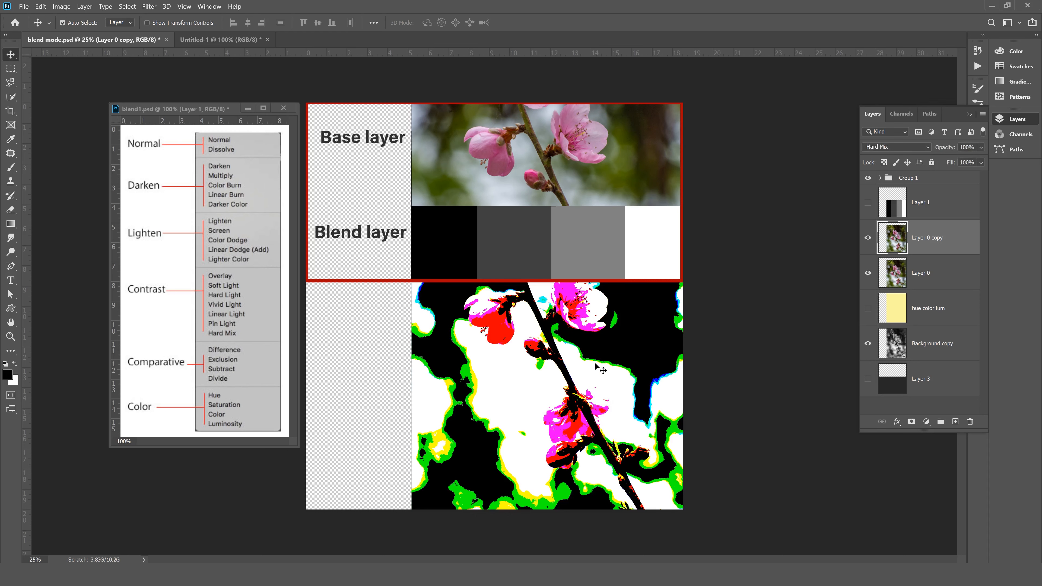
Hide Layer 0 copy and Layer 0 to check the black-and-white Background copy, and show Layer 0 again.
{"action": "left_click", "coordinate": [871, 273]}
{"action": "left_click", "coordinate": [868, 237]}
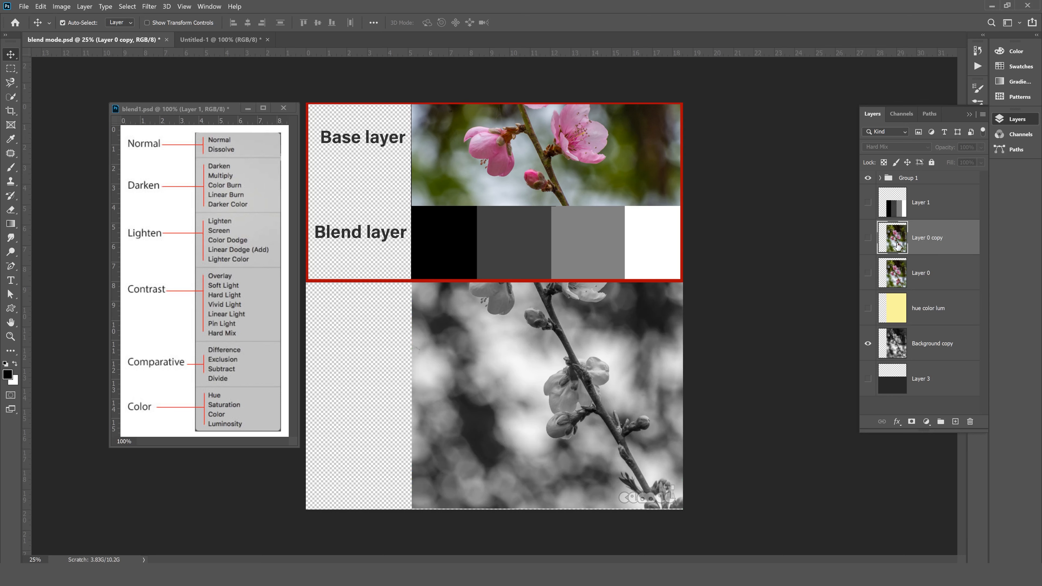
{"action": "left_click", "coordinate": [868, 273]}
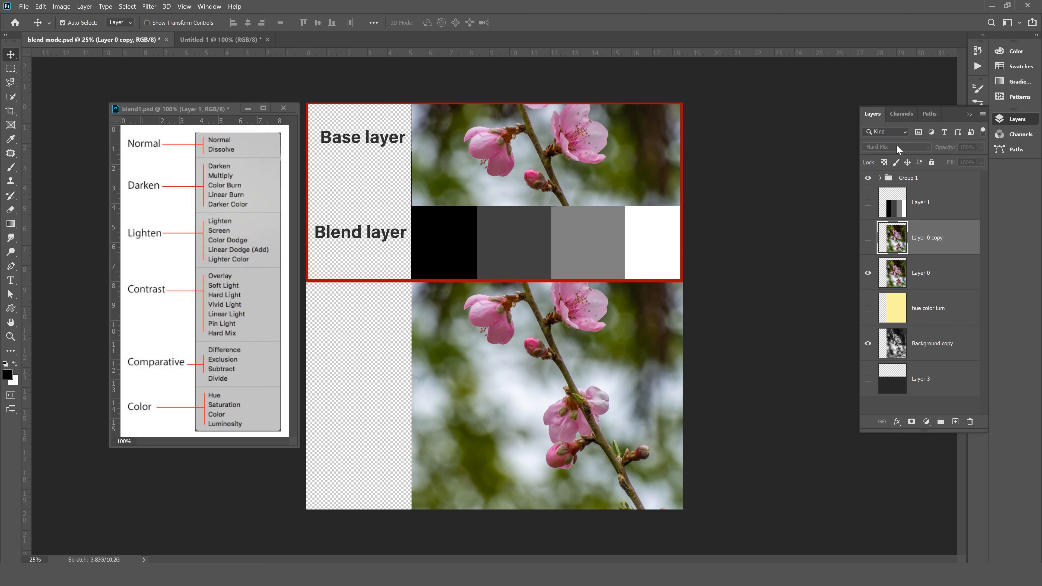
Make Layer 1 visible and try its blend mode at Divide over Layer 0.
{"action": "left_click", "coordinate": [885, 203]}
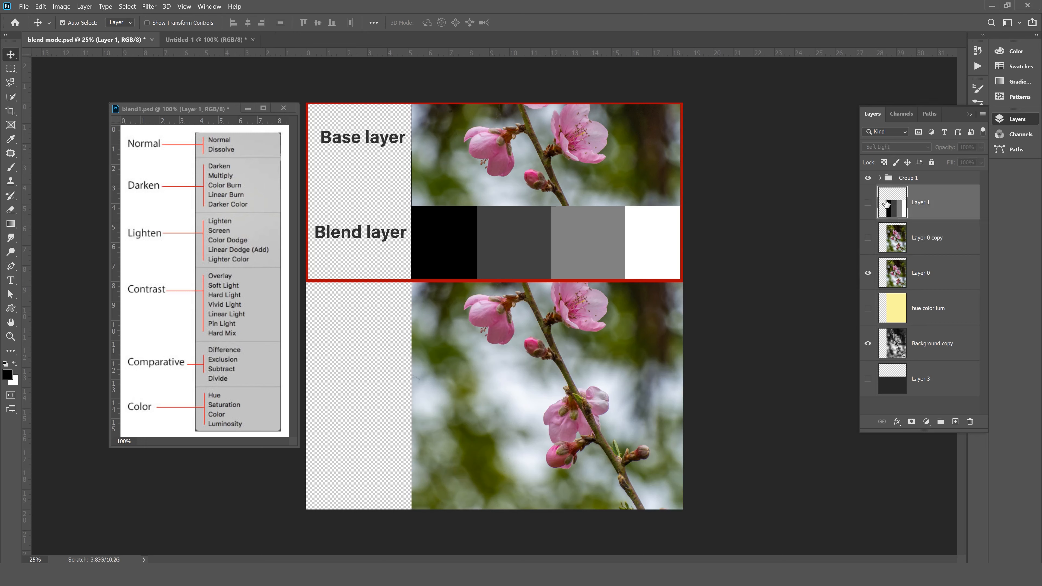
{"action": "left_click", "coordinate": [867, 202]}
{"action": "left_click", "coordinate": [899, 149]}
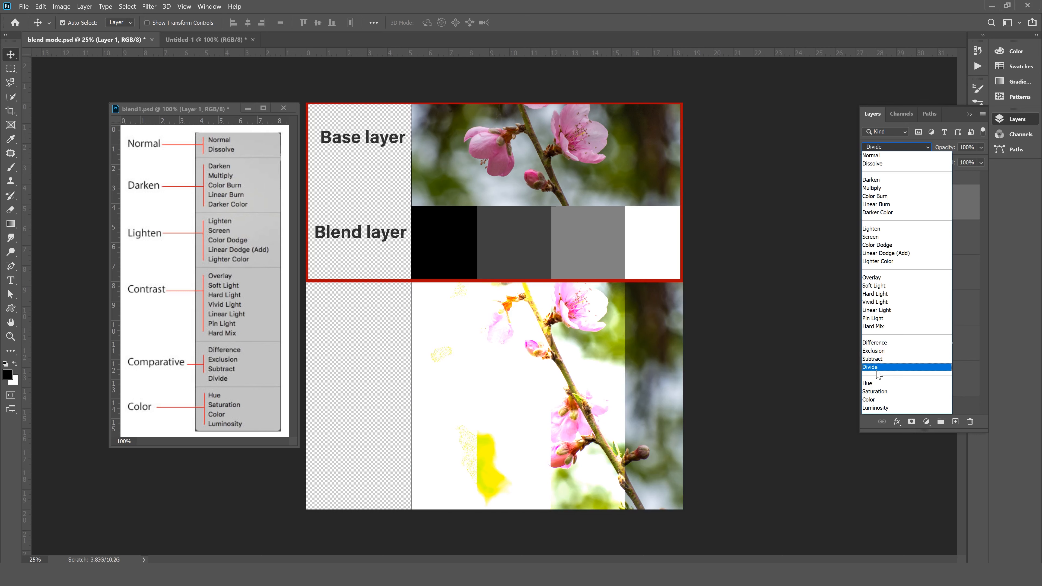
{"action": "left_click", "coordinate": [877, 367]}
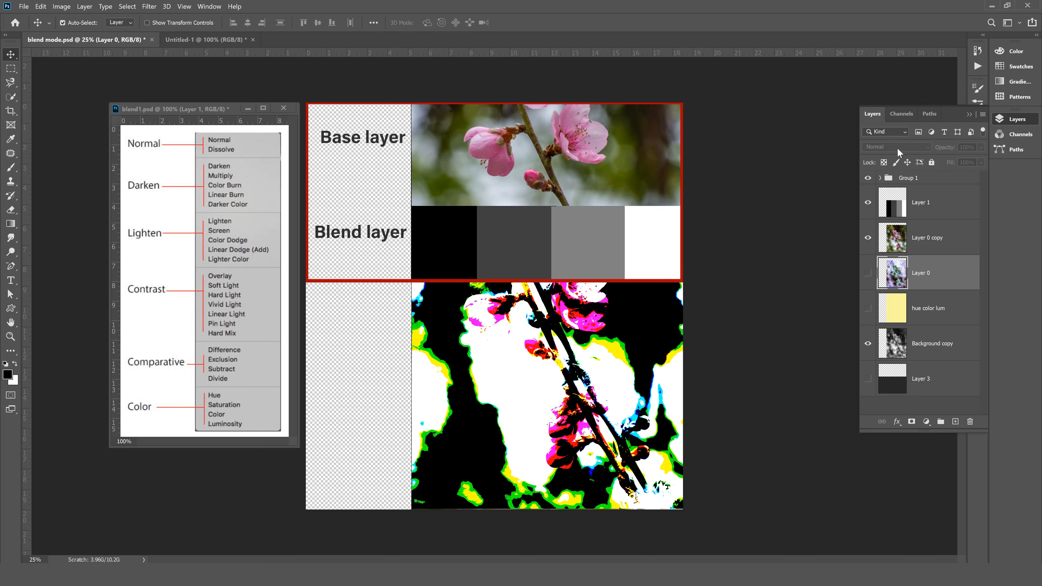
Preview the Luminosity blend mode on Layer 1, and leave the layer set to Soft Light.
{"action": "left_click", "coordinate": [934, 251]}
{"action": "left_click", "coordinate": [918, 204]}
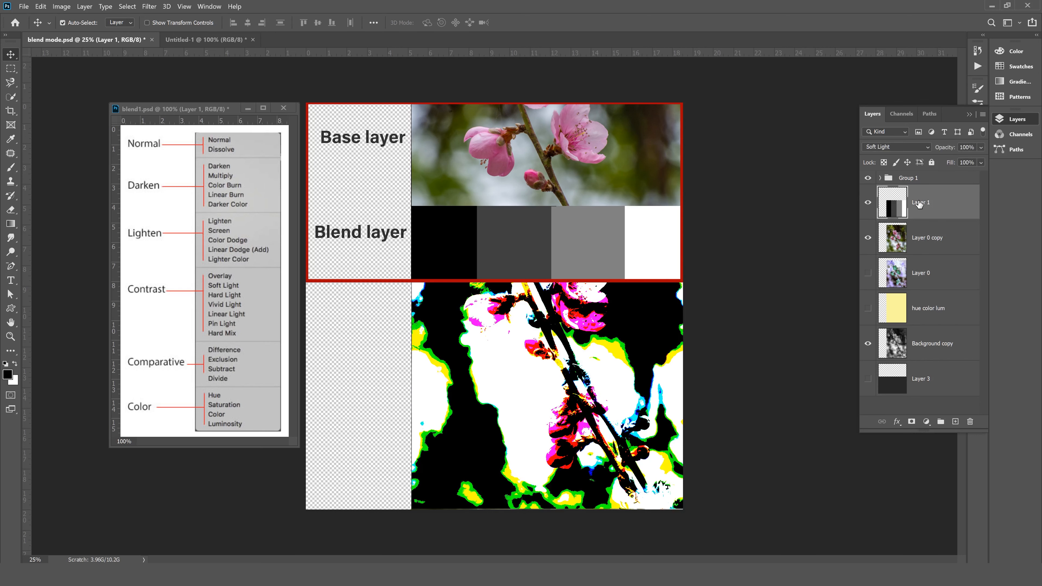
{"action": "left_click", "coordinate": [902, 147]}
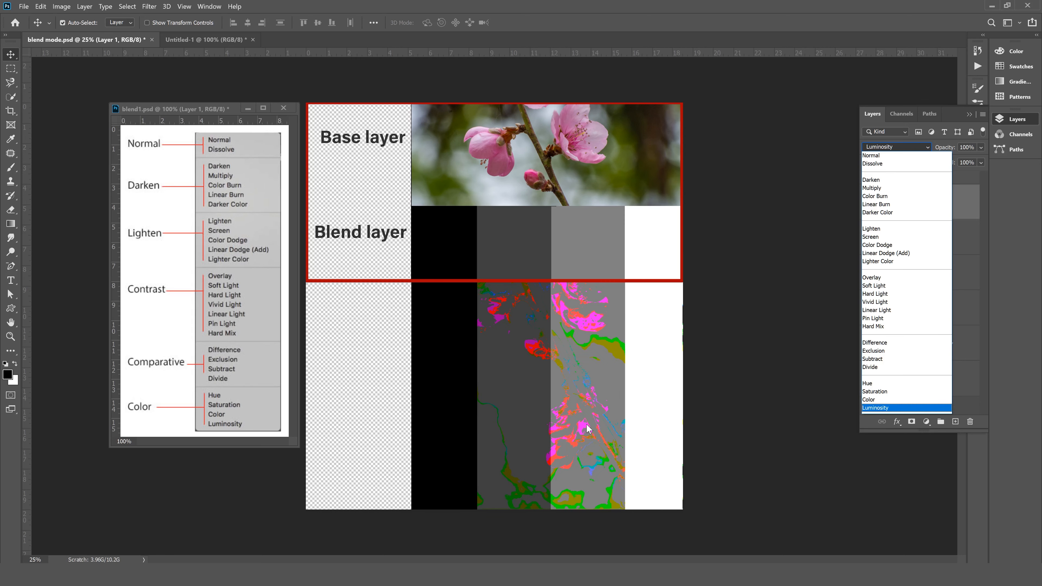
{"action": "left_click", "coordinate": [7, 374]}
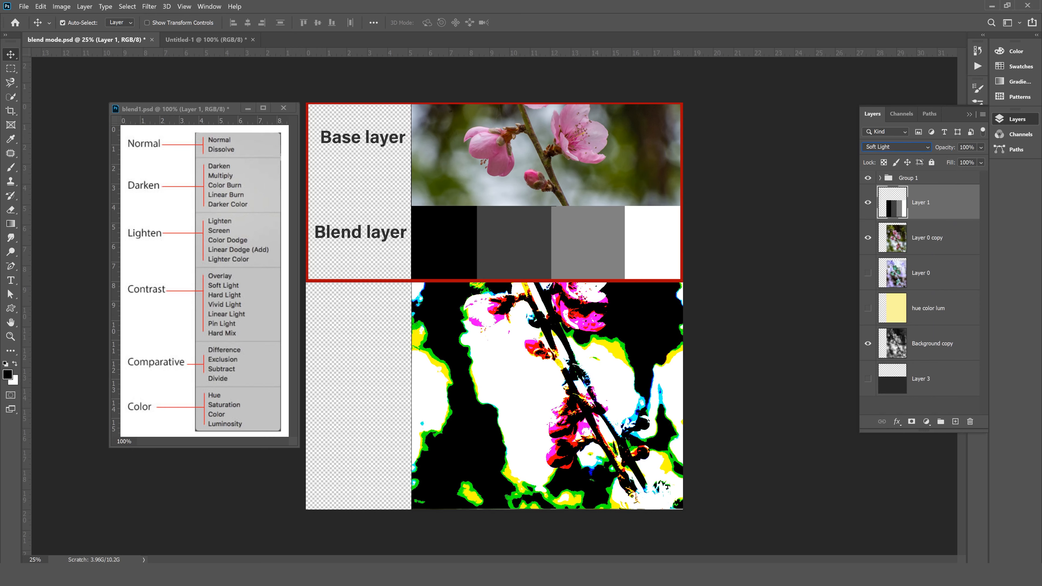
Inspect the foreground color's hue, saturation and brightness values in the Color Picker and close it without applying a color.
{"action": "left_click", "coordinate": [8, 374]}
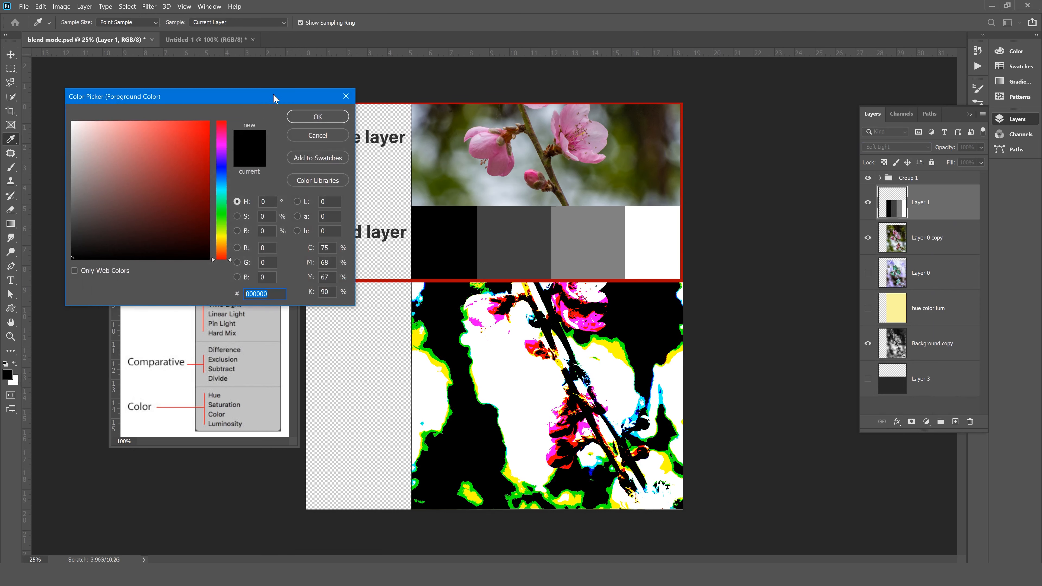
{"action": "left_click_drag", "start_coordinate": [274, 95], "coordinate": [504, 122]}
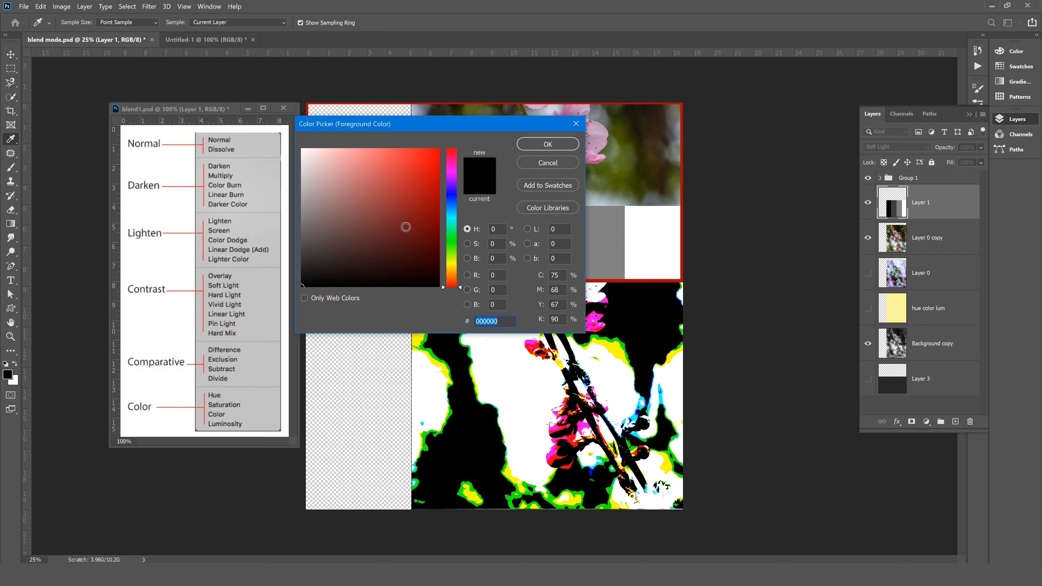
{"action": "left_click", "coordinate": [546, 161]}
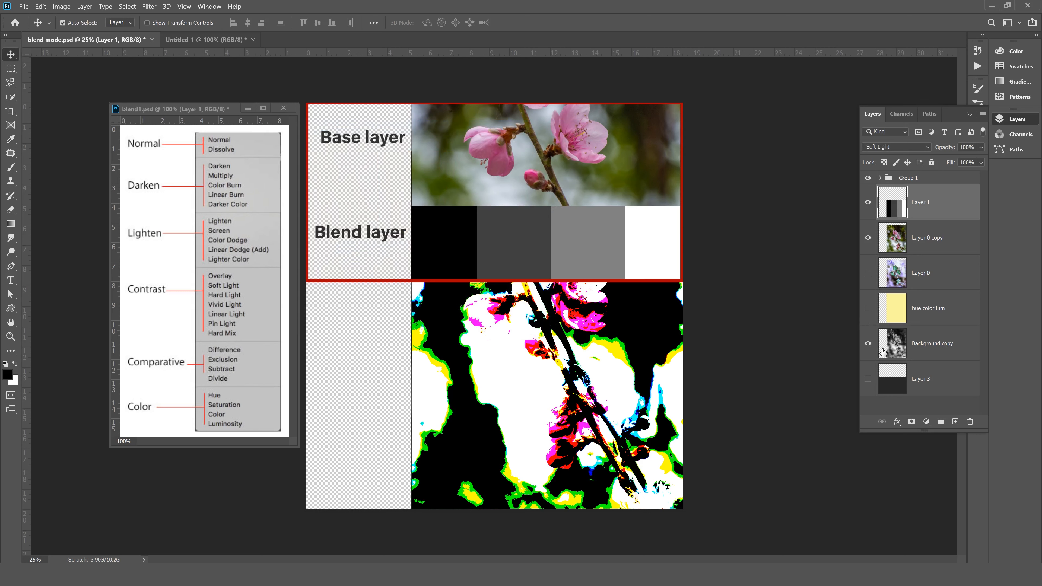
Hide Layer 0 copy, Layer 1 and Group 1, and make the yellow hue color lum layer visible and selected.
{"action": "left_click", "coordinate": [867, 238]}
{"action": "left_click", "coordinate": [867, 208]}
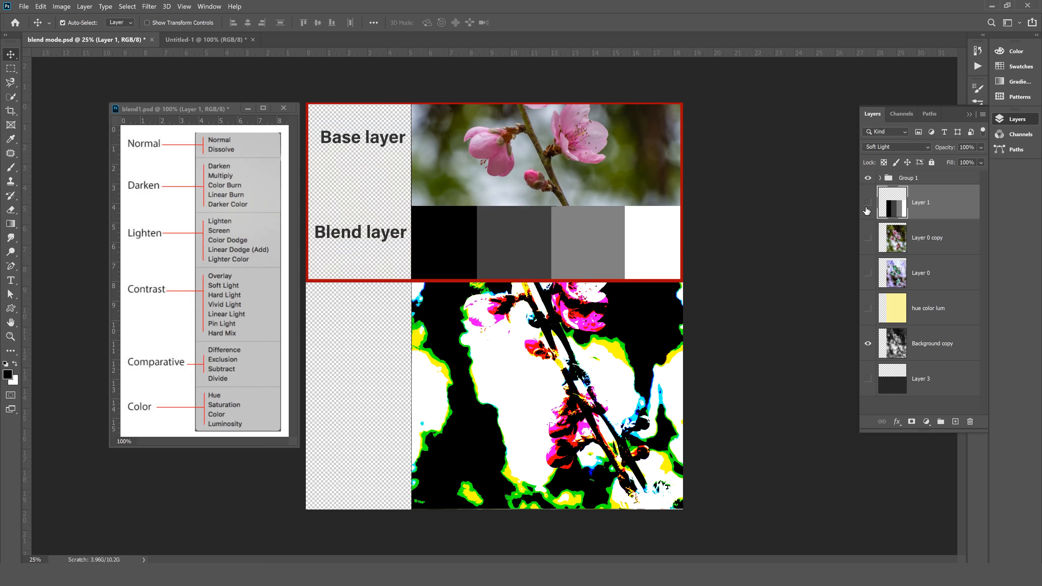
{"action": "left_click", "coordinate": [868, 179]}
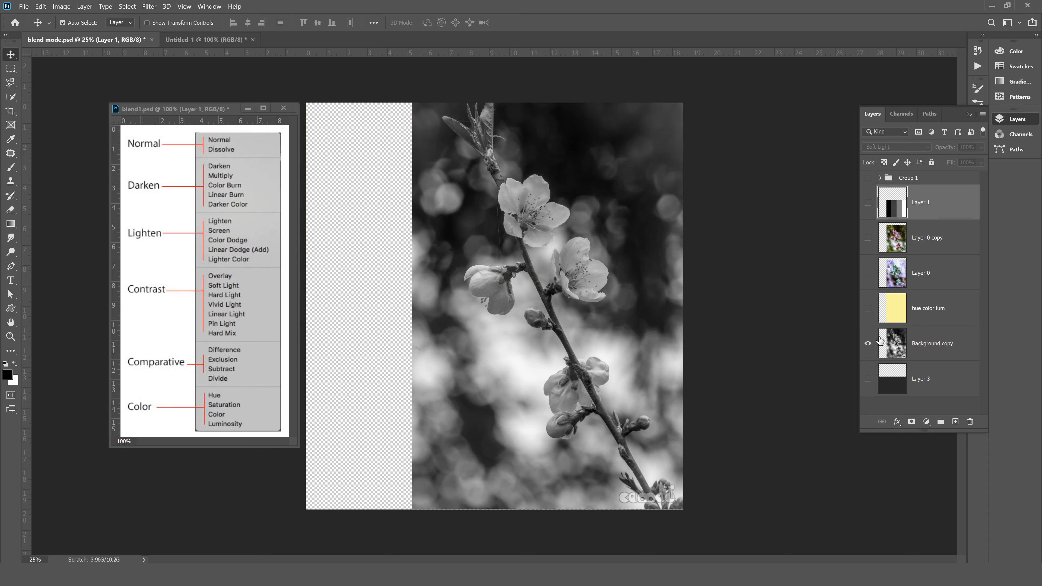
{"action": "left_click", "coordinate": [868, 309]}
{"action": "left_click", "coordinate": [923, 310]}
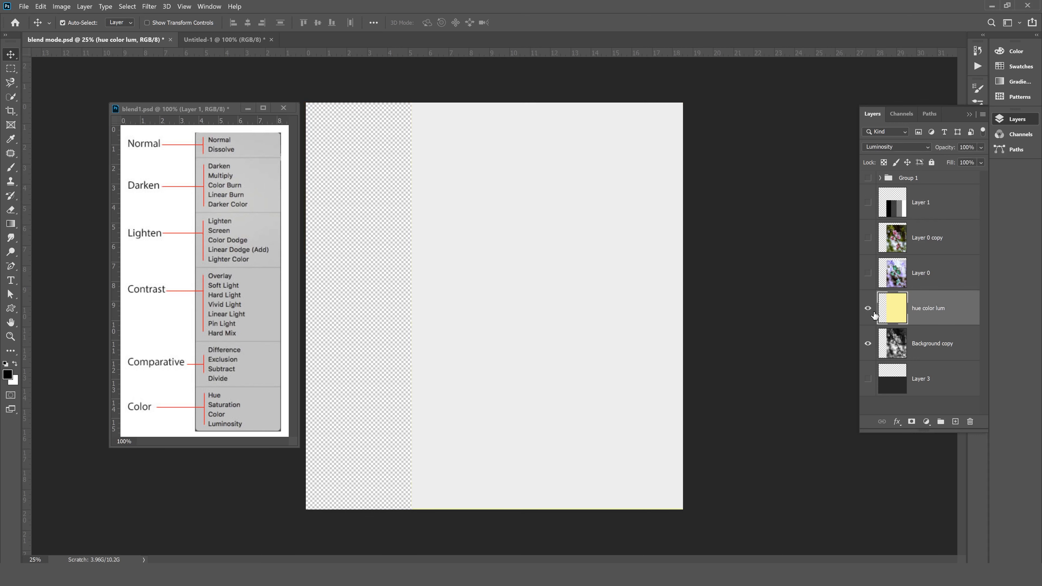
Set the hue color lum layer to Normal to check its yellow fill, and switch it to Color over Background copy.
{"action": "left_click", "coordinate": [885, 147]}
{"action": "left_click", "coordinate": [884, 150]}
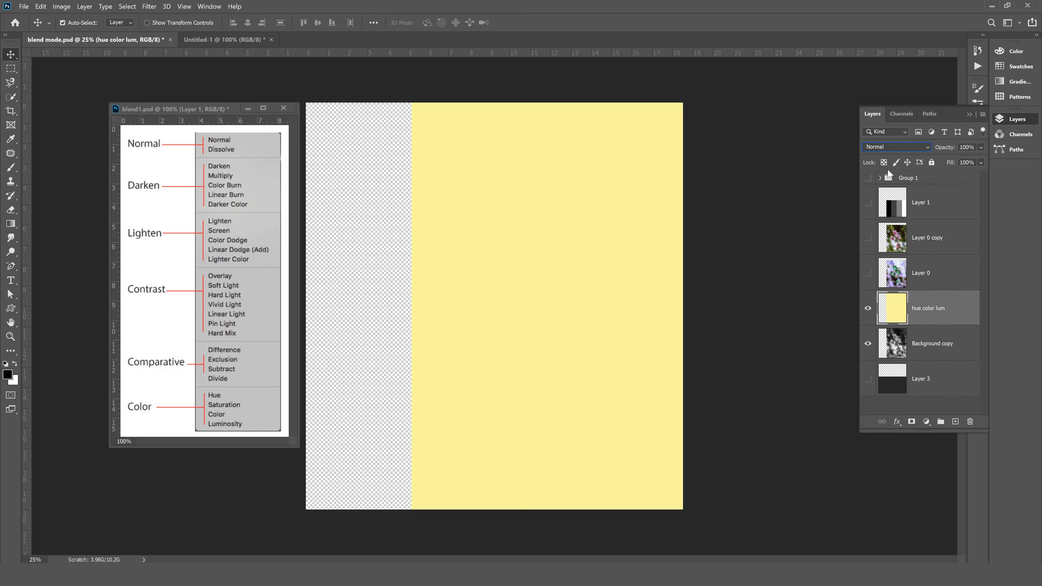
{"action": "left_click", "coordinate": [901, 149]}
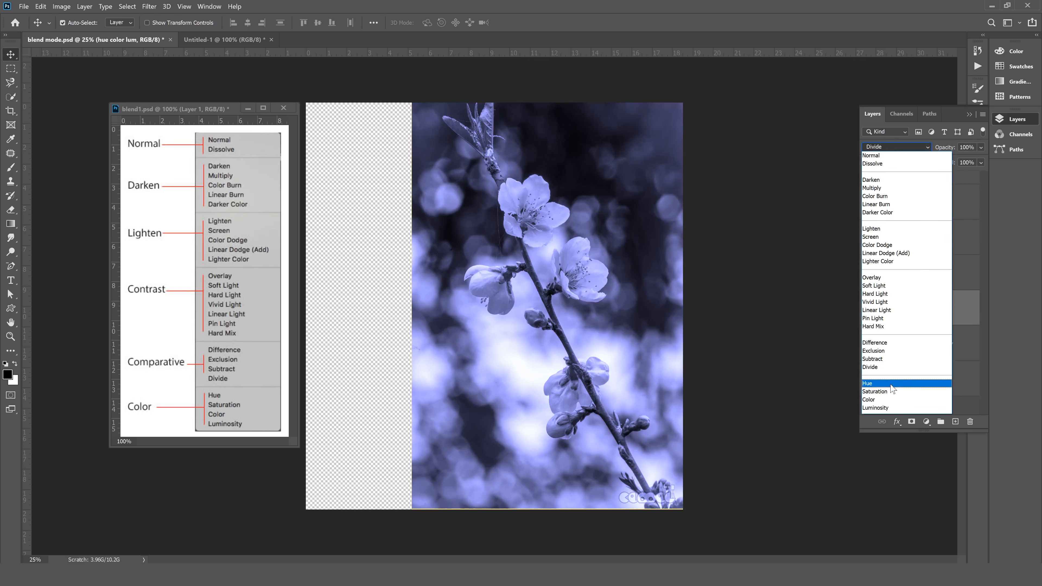
{"action": "left_click", "coordinate": [875, 401]}
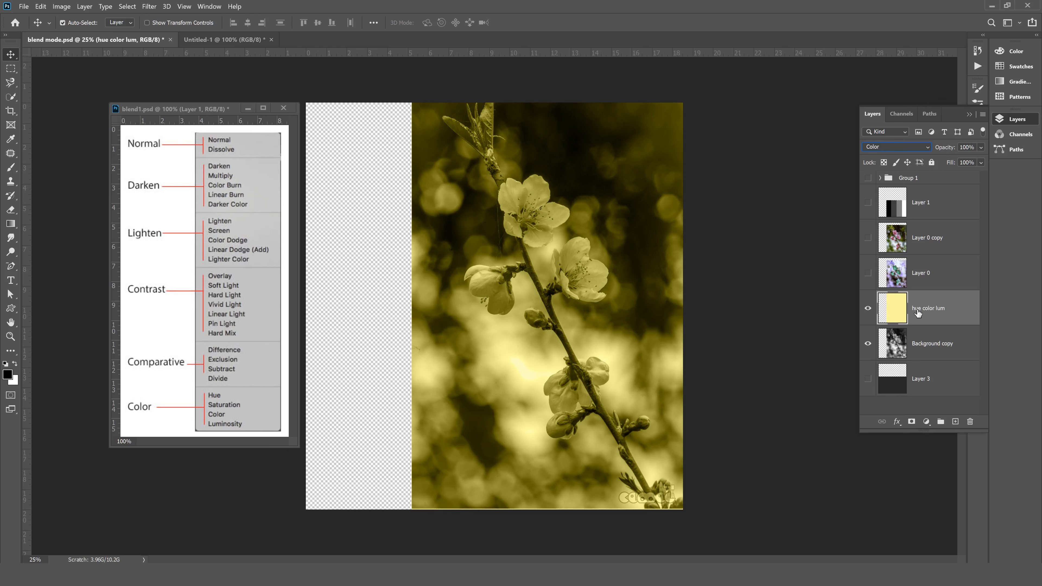
Move hue color lum directly above Layer 0 copy, make Layer 0 copy visible and set its blend mode to Normal.
{"action": "left_click_drag", "start_coordinate": [935, 320], "coordinate": [902, 222]}
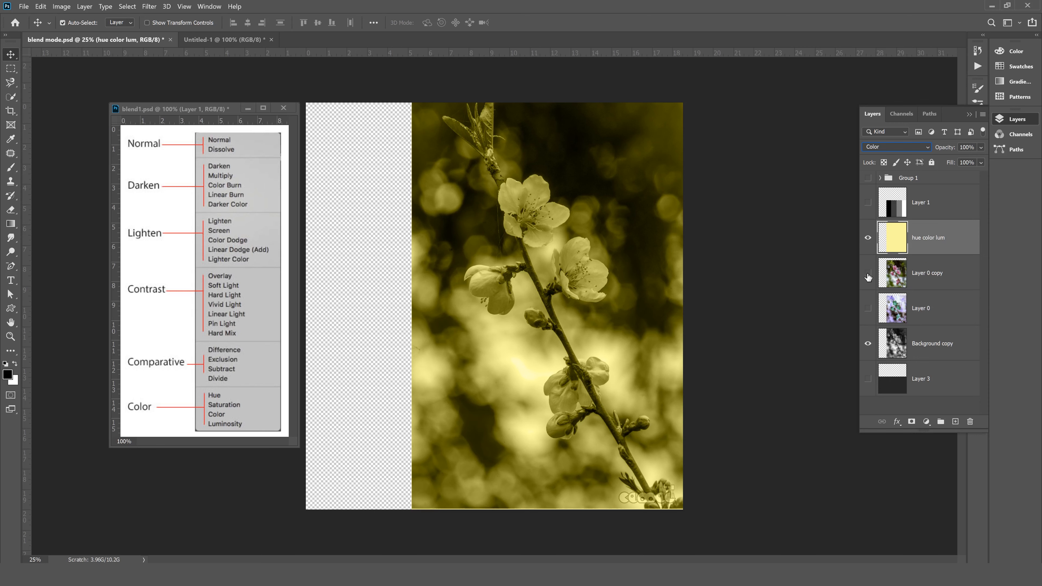
{"action": "left_click", "coordinate": [867, 275]}
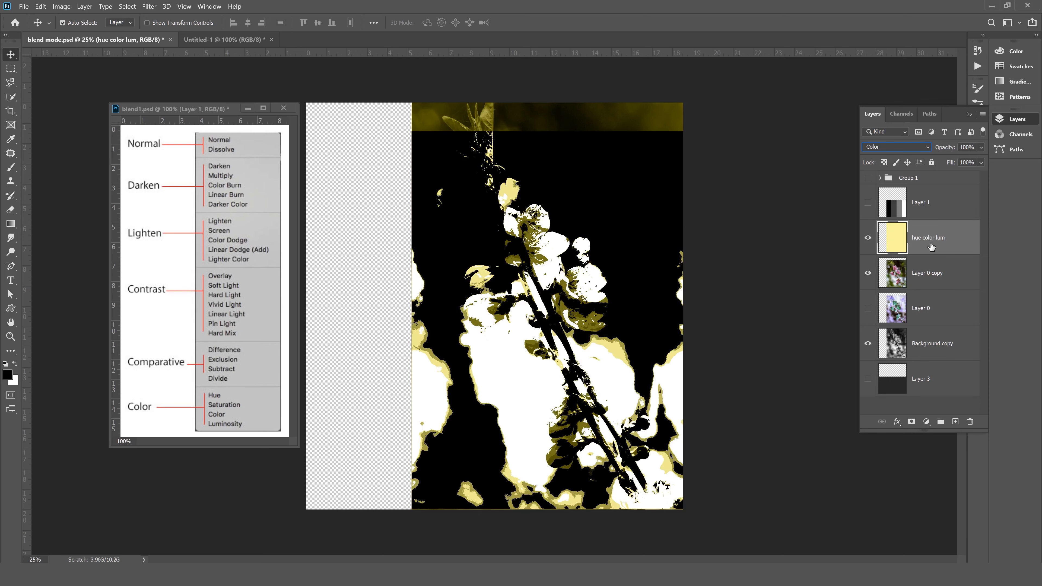
{"action": "left_click", "coordinate": [930, 274]}
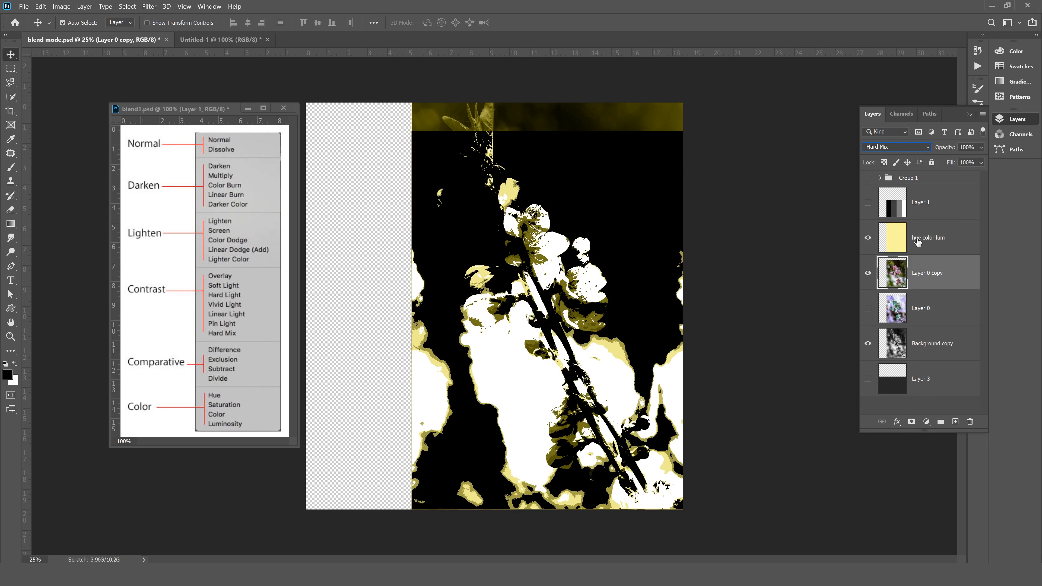
{"action": "left_click", "coordinate": [905, 150]}
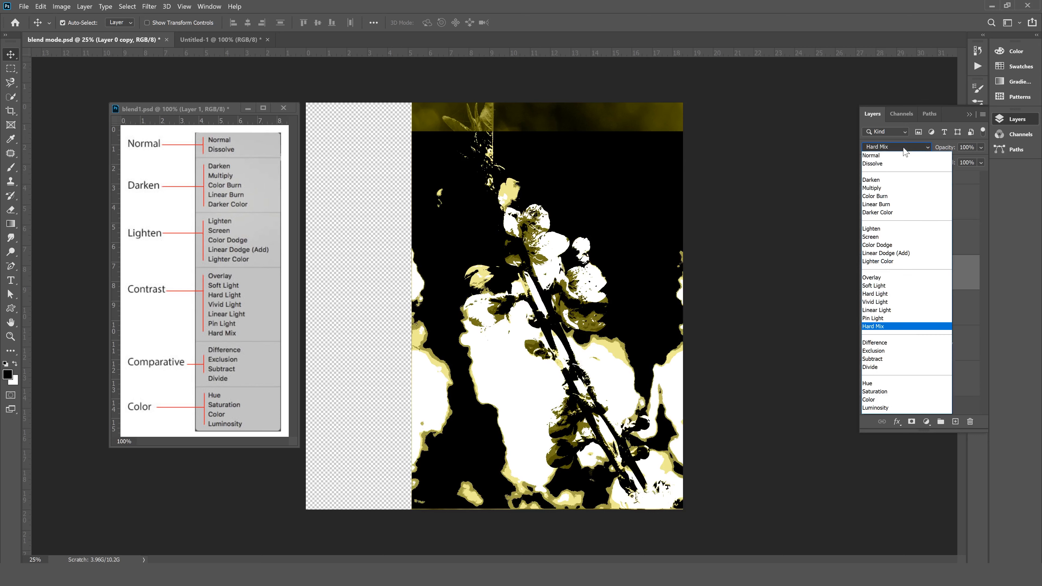
{"action": "left_click", "coordinate": [904, 151]}
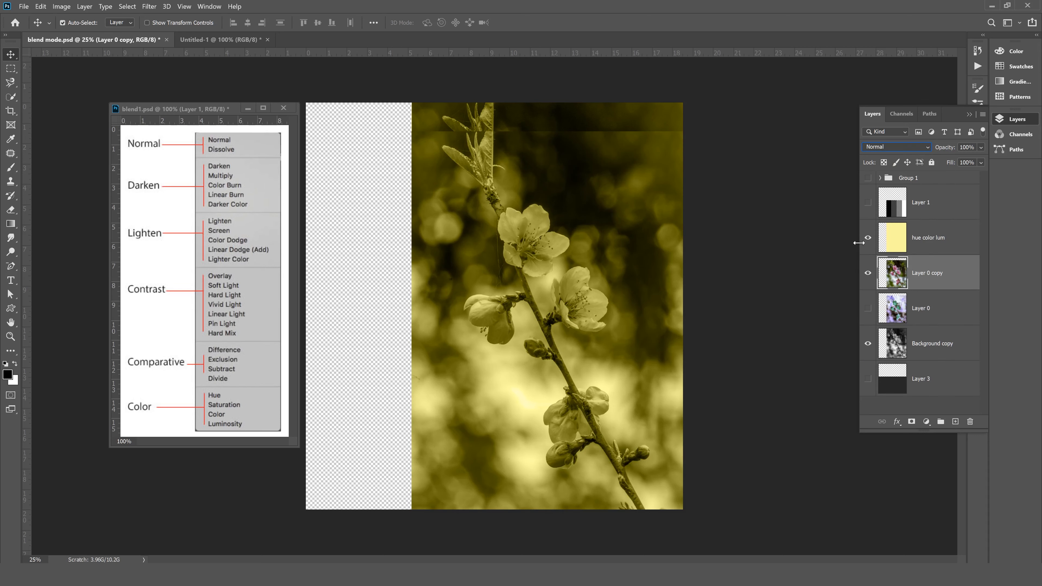
Compare the flower photo with and without the hue color lum layer, and set that layer's blend mode to Normal.
{"action": "left_click", "coordinate": [868, 238]}
{"action": "left_click", "coordinate": [893, 237]}
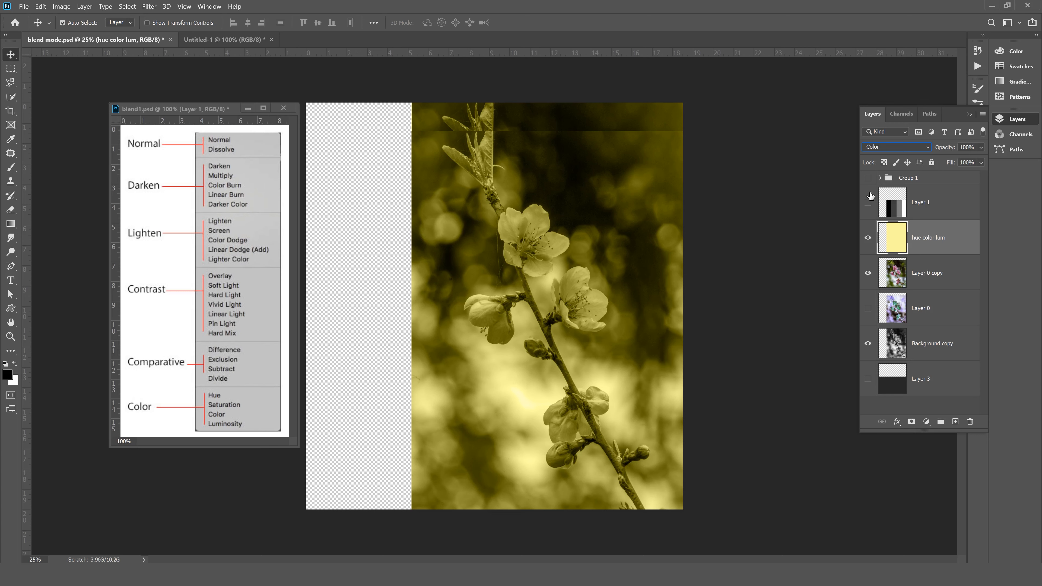
{"action": "left_click", "coordinate": [879, 149]}
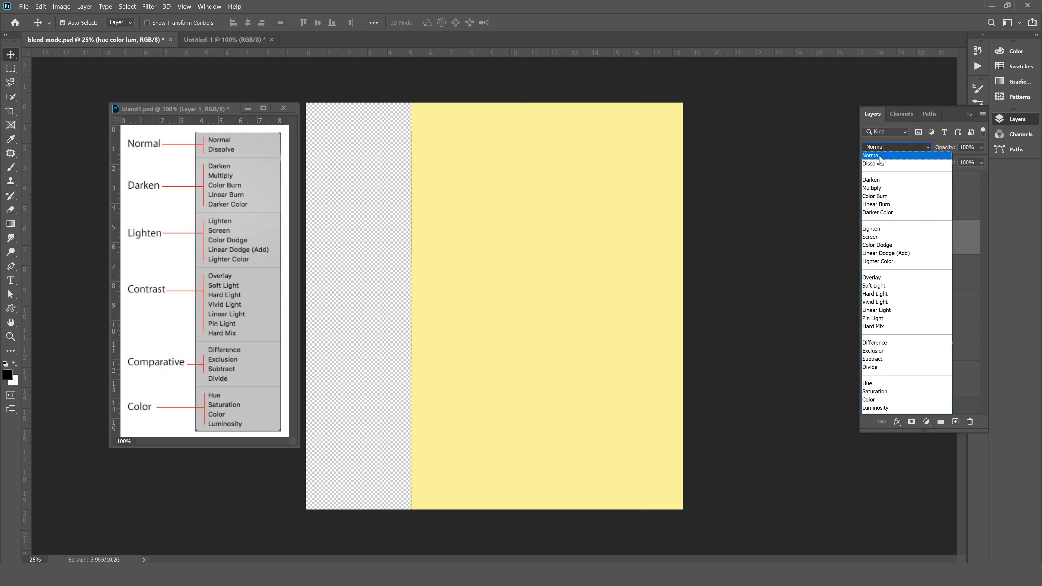
{"action": "left_click", "coordinate": [879, 159]}
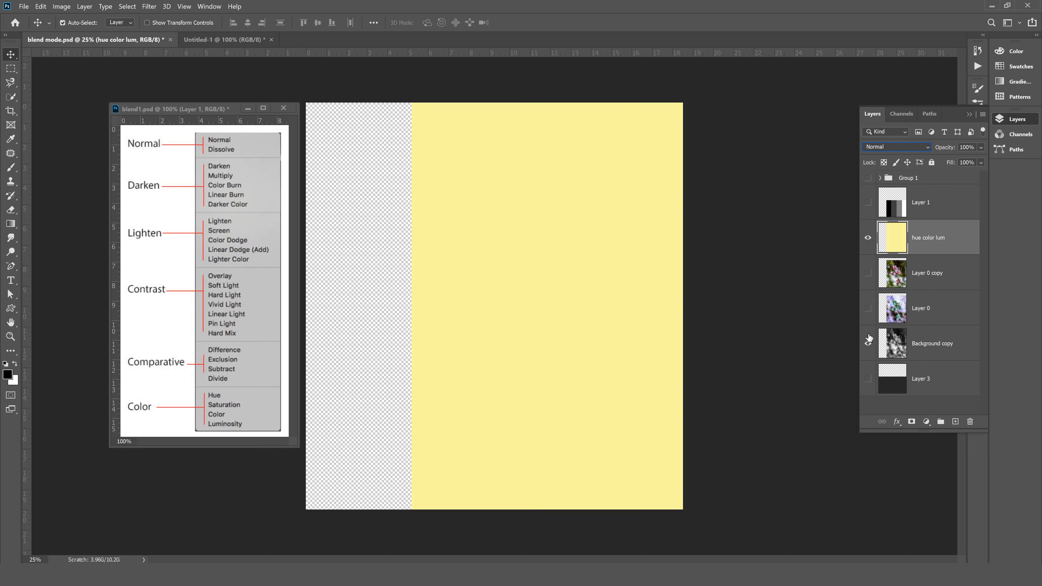
Move the hue color lum layer directly above Background copy and point out the two layers as blend and base.
{"action": "left_click_drag", "start_coordinate": [905, 232], "coordinate": [924, 310]}
{"action": "left_click_drag", "start_coordinate": [915, 273], "coordinate": [919, 328]}
{"action": "left_click", "coordinate": [919, 345]}
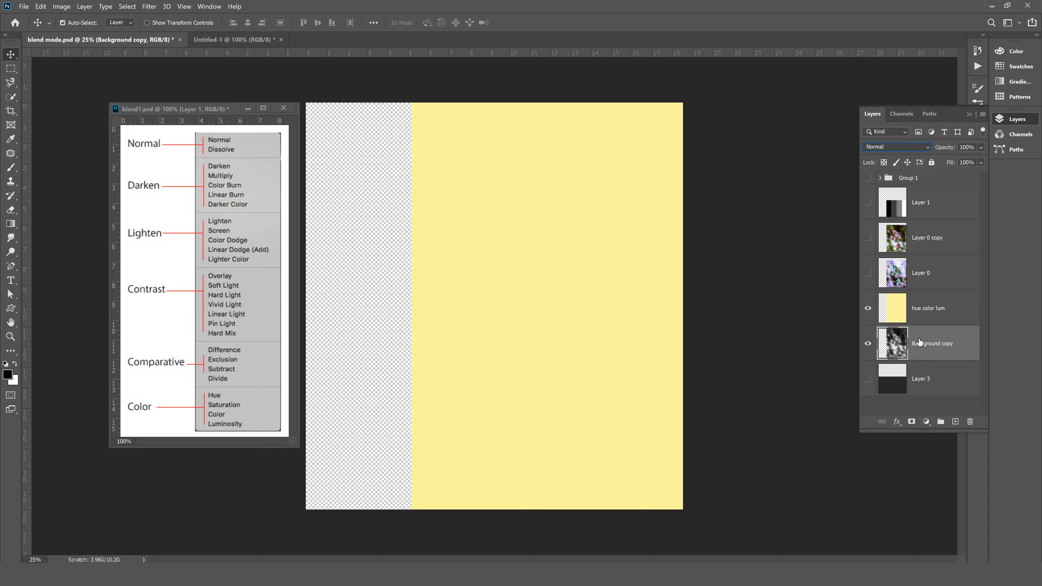
{"action": "left_click", "coordinate": [924, 317]}
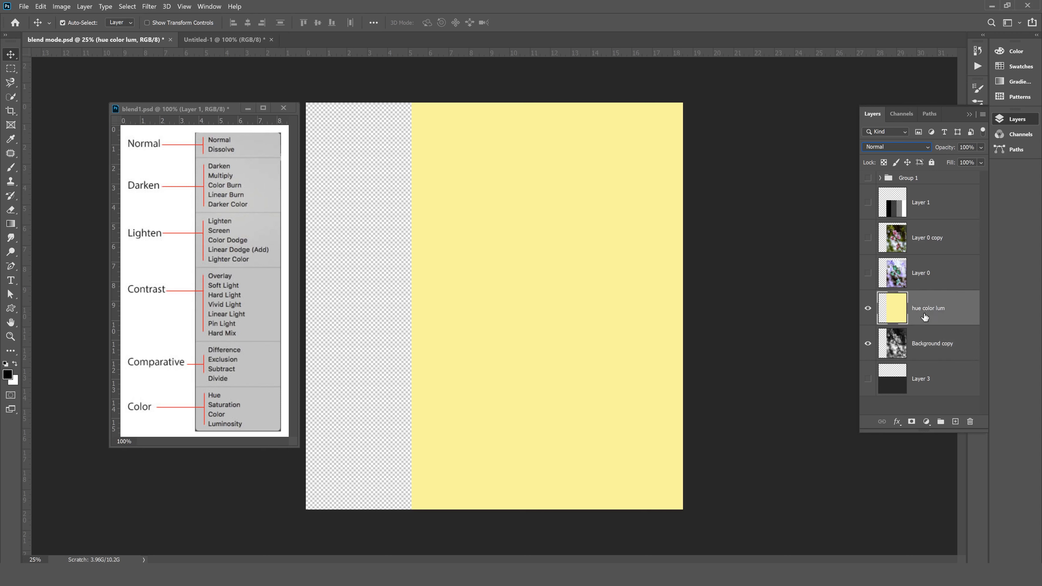
{"action": "left_click", "coordinate": [920, 344]}
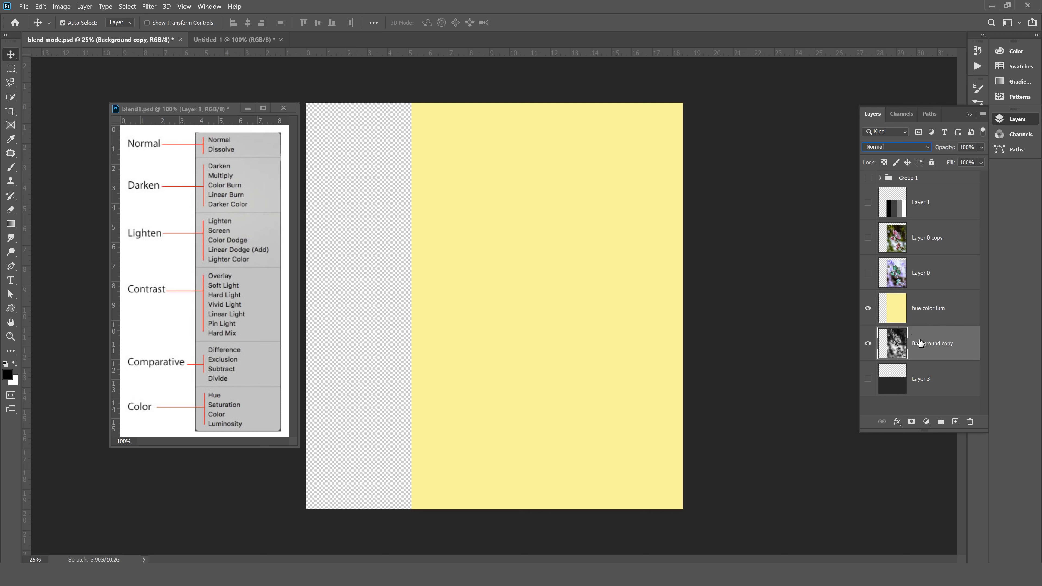
Set the blend mode of the hue color lum layer to Color over the black-and-white Background copy.
{"action": "left_click", "coordinate": [922, 313]}
{"action": "left_click", "coordinate": [897, 148]}
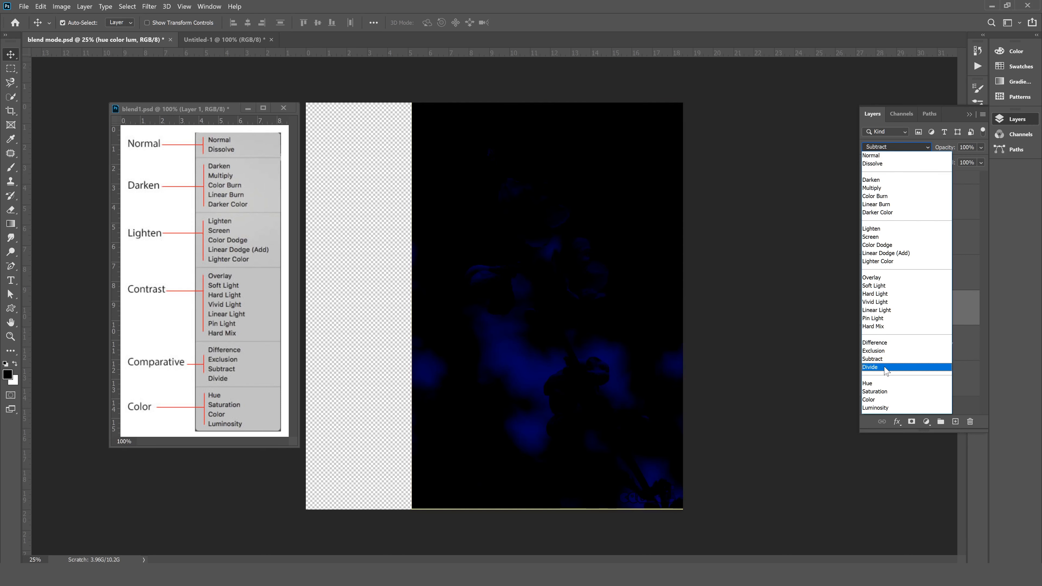
{"action": "left_click", "coordinate": [873, 399]}
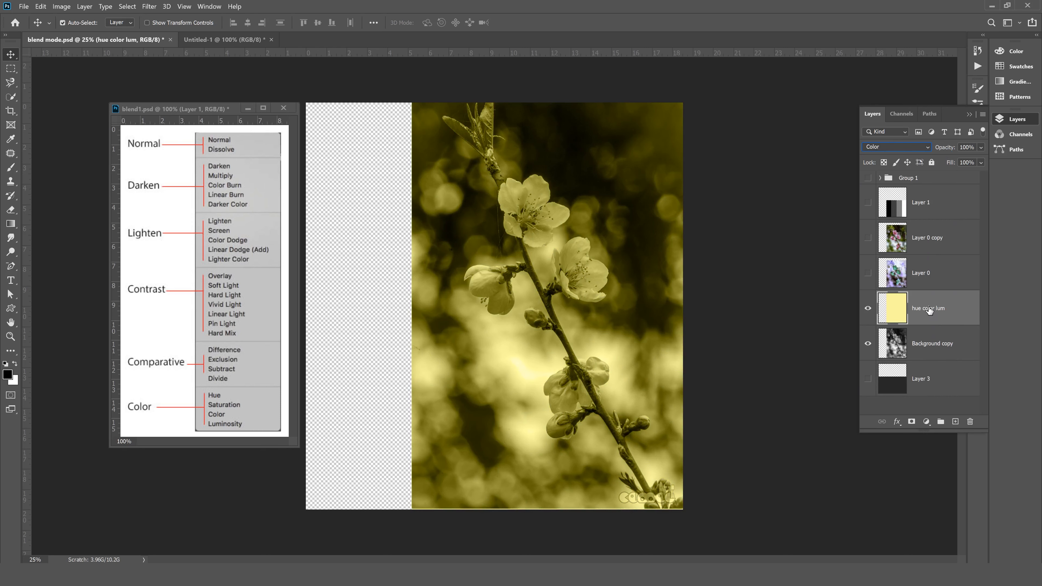
Move hue color lum above Layer 0 copy, make Layer 0 copy visible, and set hue color lum to the Hue blend mode.
{"action": "left_click_drag", "start_coordinate": [929, 309], "coordinate": [906, 225]}
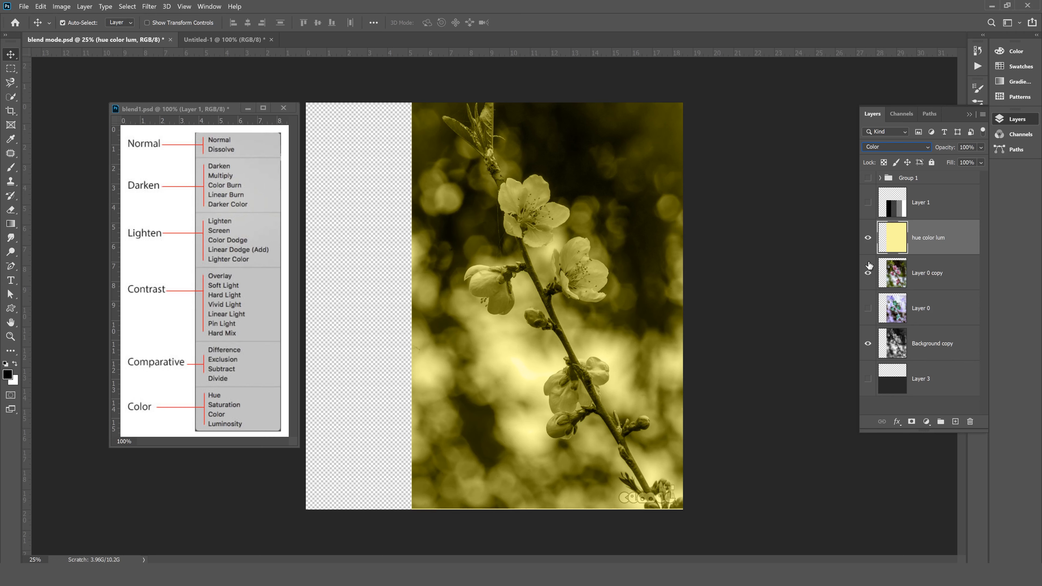
{"action": "left_click", "coordinate": [868, 271]}
{"action": "left_click", "coordinate": [901, 146]}
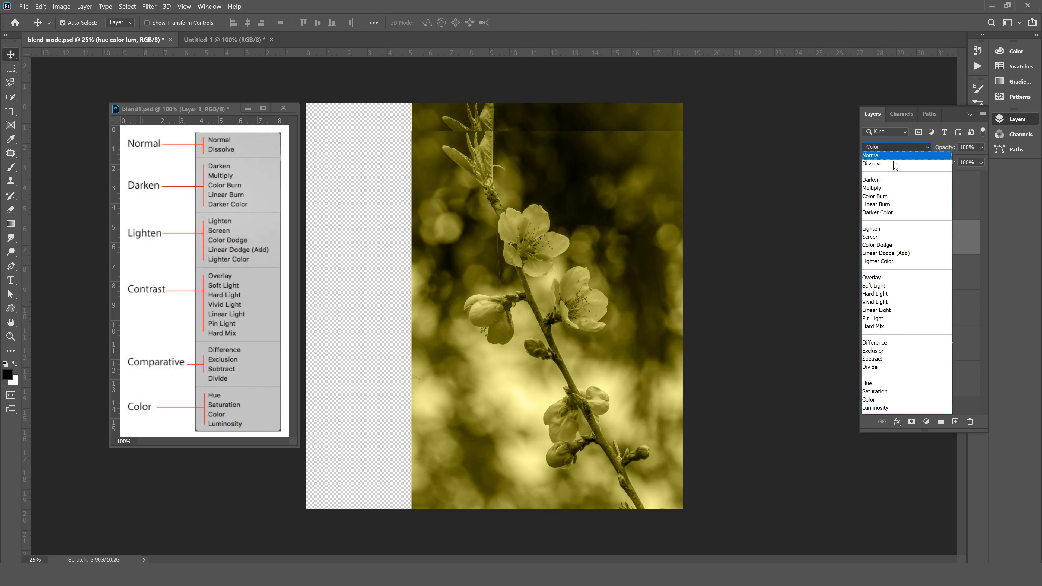
{"action": "left_click", "coordinate": [876, 383]}
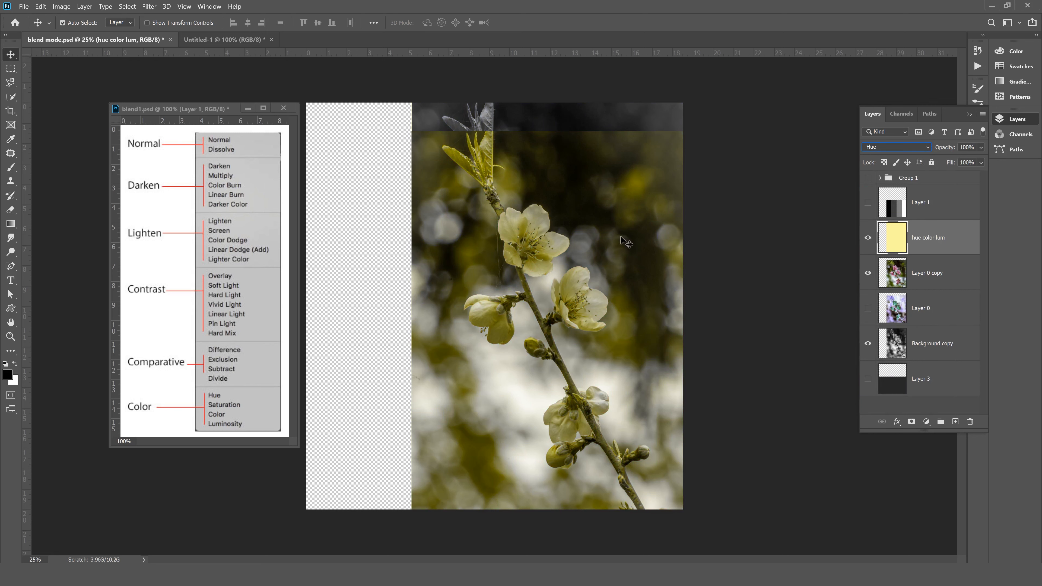
Try the Color blend mode on hue color lum, restore Hue, and toggle the layer's visibility to compare with the color photo.
{"action": "left_click", "coordinate": [897, 148]}
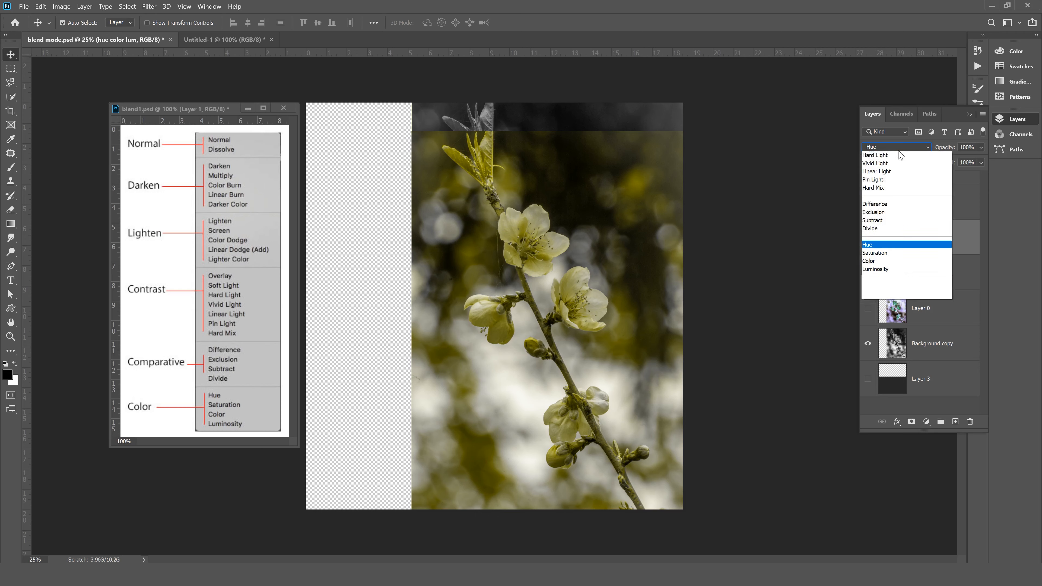
{"action": "left_click", "coordinate": [879, 401]}
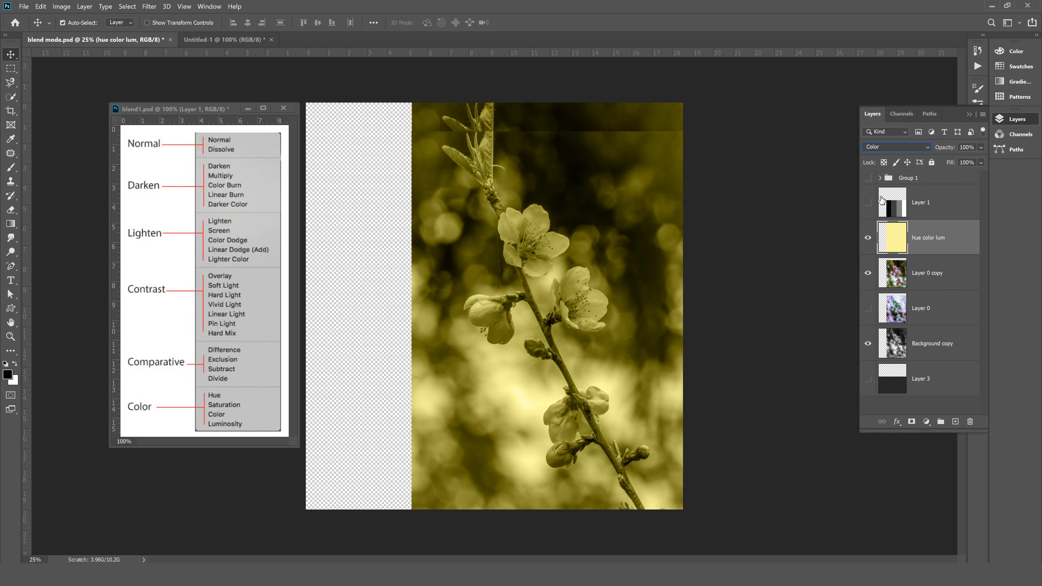
{"action": "left_click", "coordinate": [902, 148]}
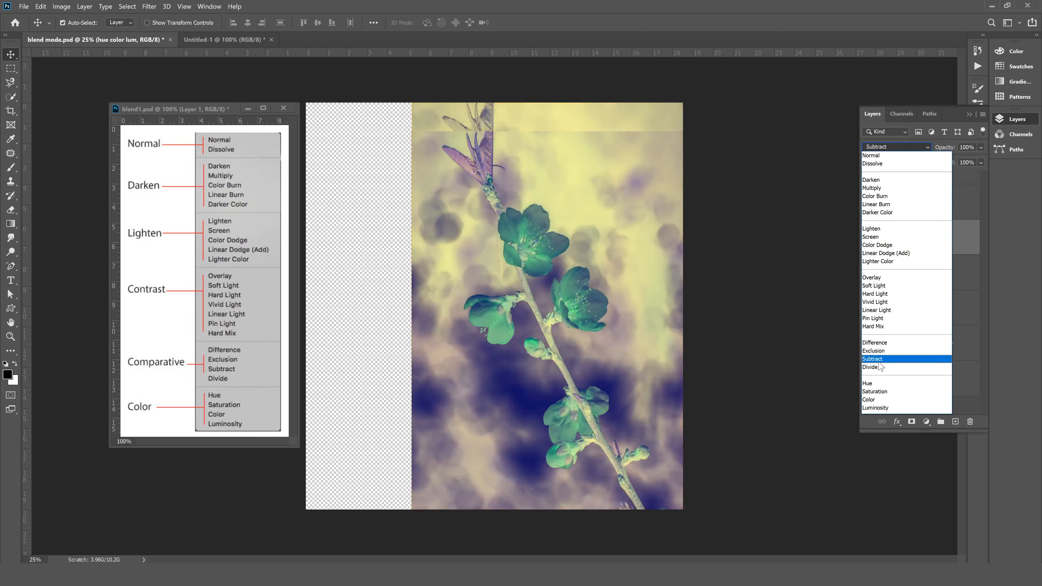
{"action": "left_click", "coordinate": [870, 383]}
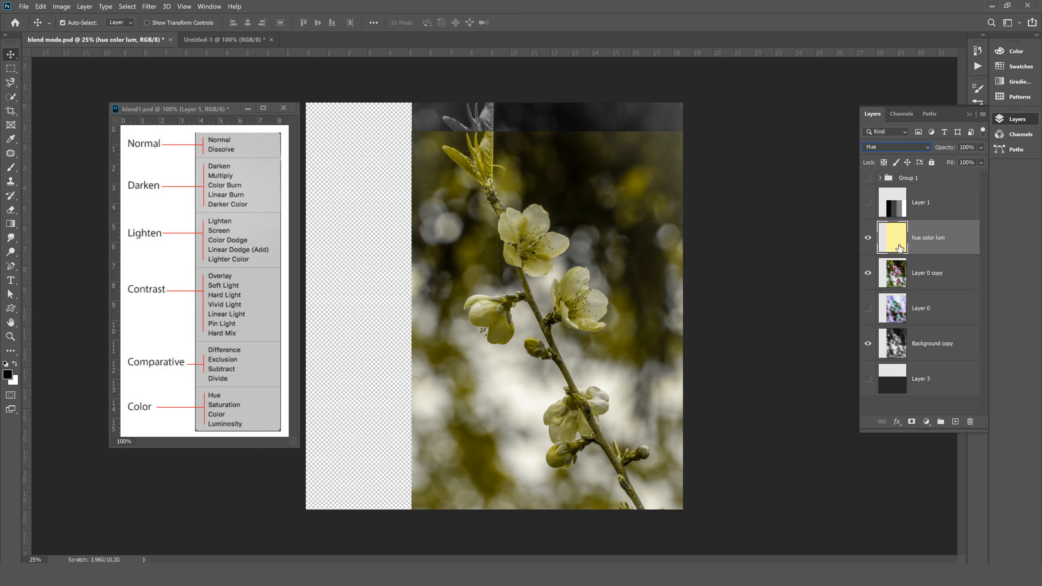
{"action": "left_click", "coordinate": [867, 237]}
{"action": "left_click", "coordinate": [868, 238]}
Hide Layer 0 copy and move the hue color lum layer directly above Background copy.
{"action": "left_click", "coordinate": [867, 273]}
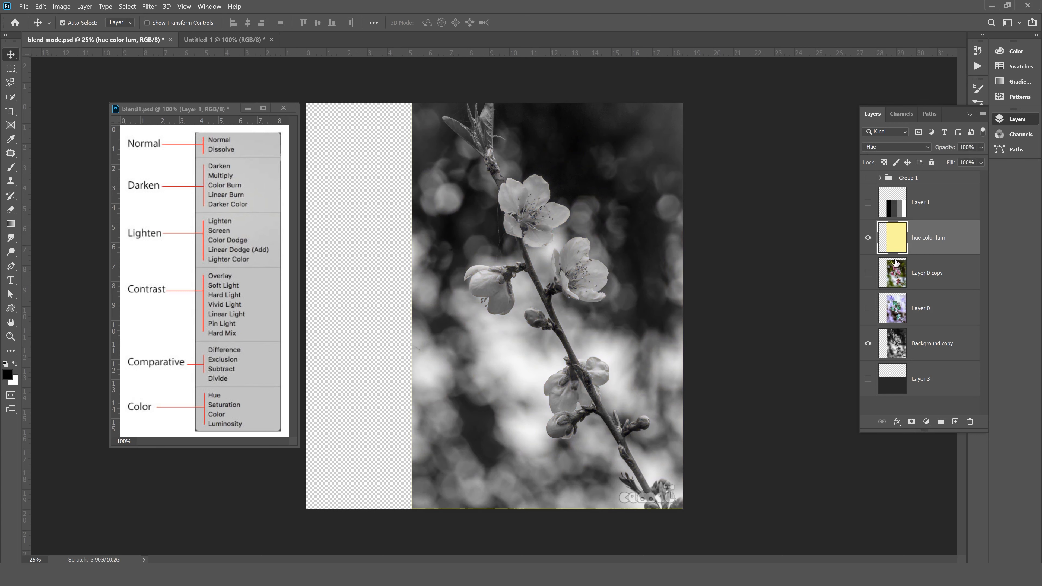
{"action": "left_click", "coordinate": [926, 343]}
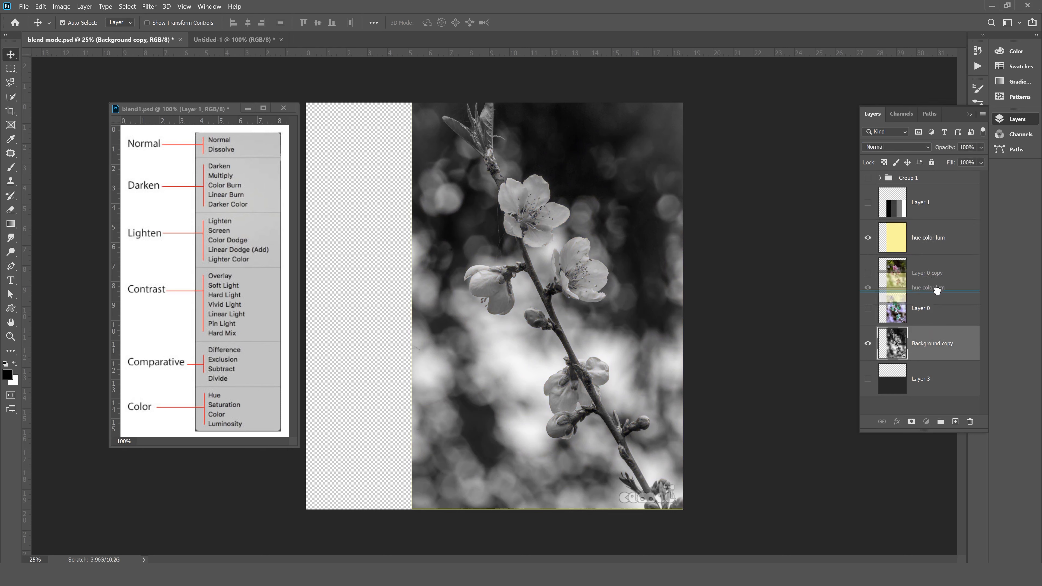
{"action": "left_click_drag", "start_coordinate": [940, 323], "coordinate": [939, 324]}
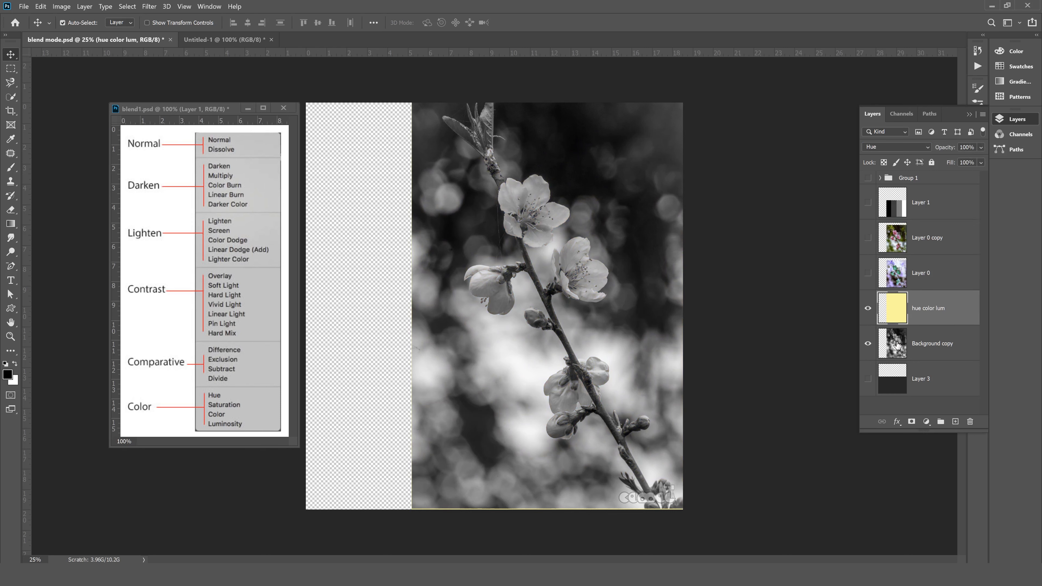
Try the Color blend mode on hue color lum over the black-and-white Background copy and restore Hue.
{"action": "left_click", "coordinate": [888, 151]}
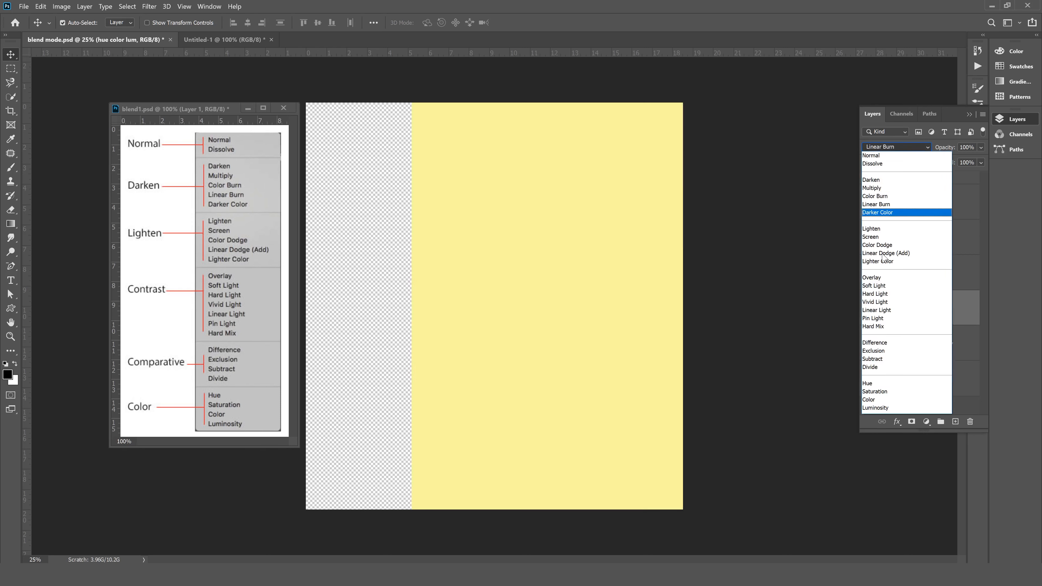
{"action": "left_click", "coordinate": [871, 400]}
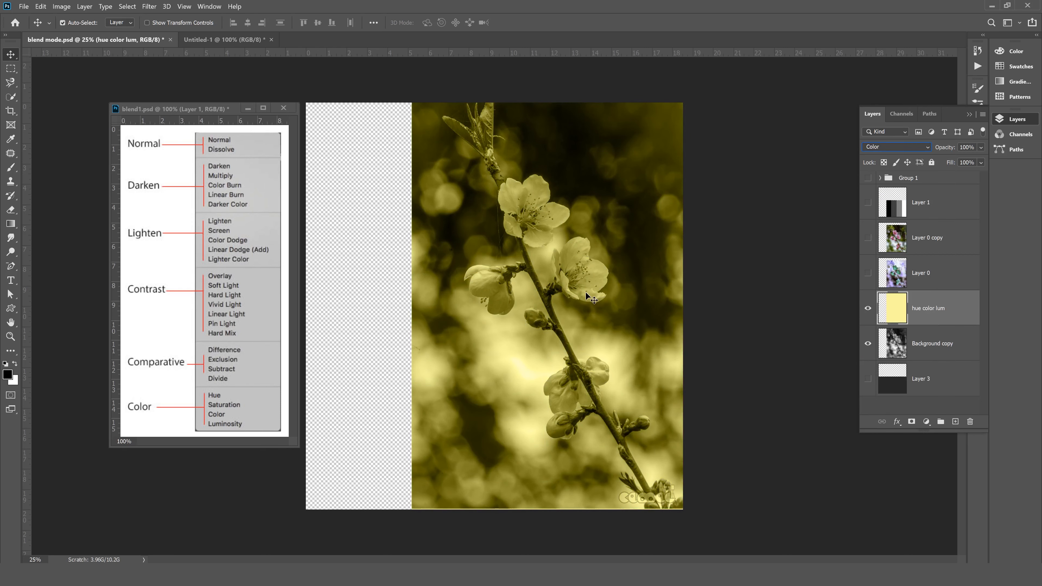
{"action": "left_click", "coordinate": [898, 149]}
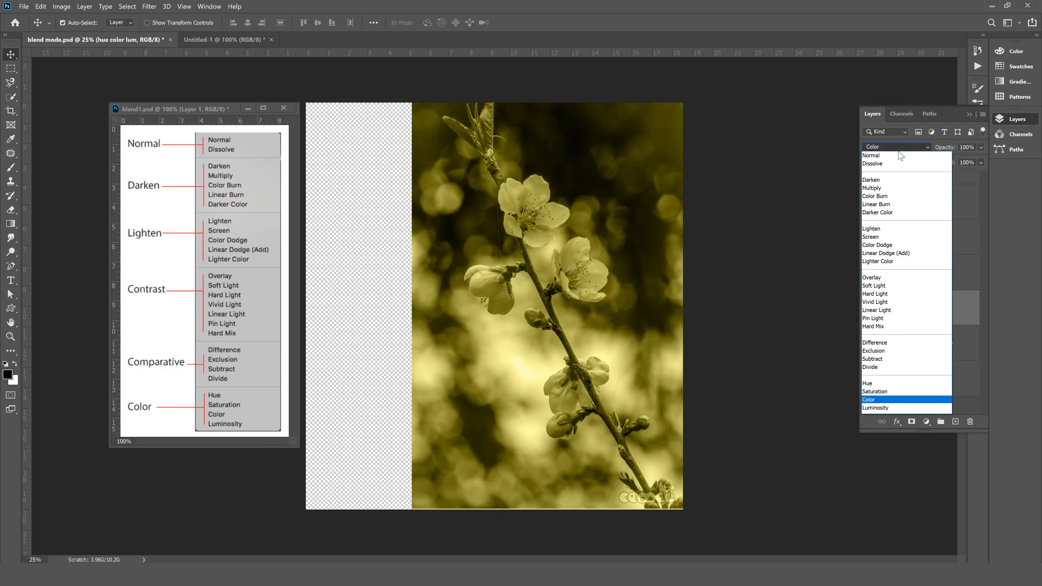
{"action": "left_click", "coordinate": [877, 385]}
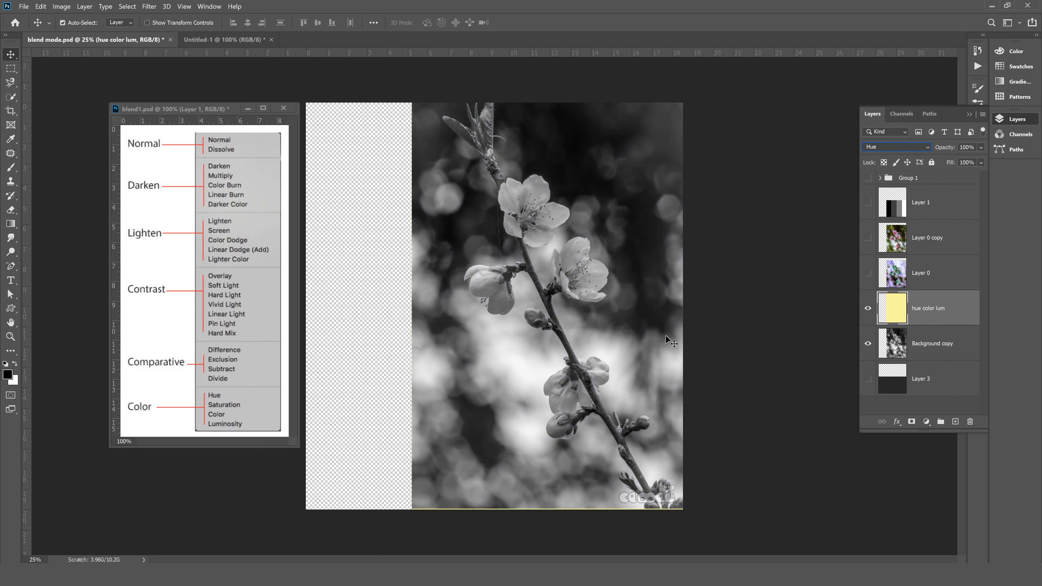
Hide hue color lum, move it directly above Layer 0 copy, and make Layer 0 copy visible.
{"action": "left_click", "coordinate": [907, 354]}
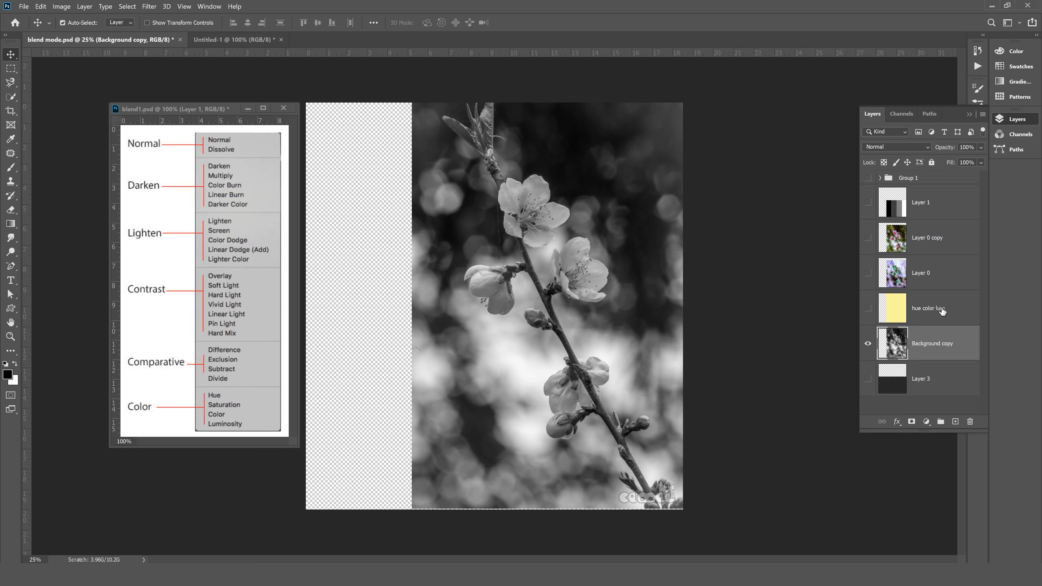
{"action": "left_click_drag", "start_coordinate": [942, 313], "coordinate": [927, 248]}
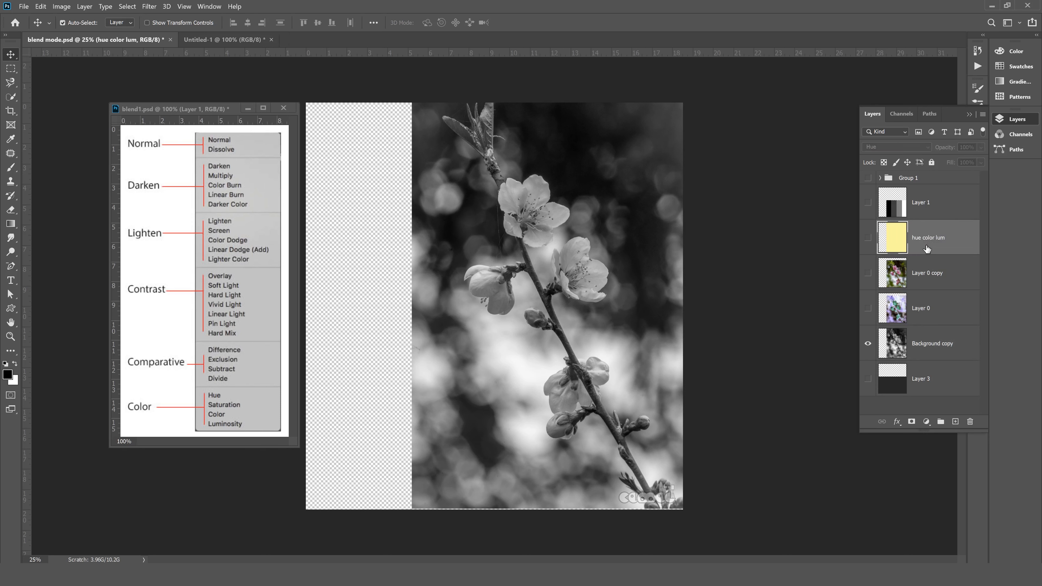
{"action": "left_click", "coordinate": [926, 274]}
{"action": "left_click", "coordinate": [867, 273]}
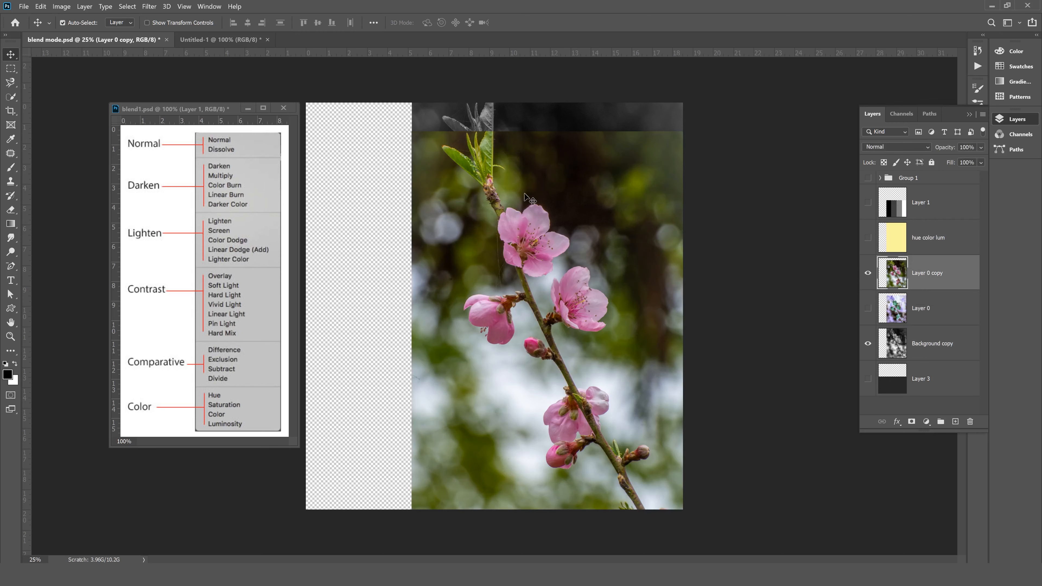
Hide Background copy and reposition the Layer 0 copy color photo slightly inside the canvas's upper and right edges.
{"action": "left_click_drag", "start_coordinate": [569, 252], "coordinate": [568, 235]}
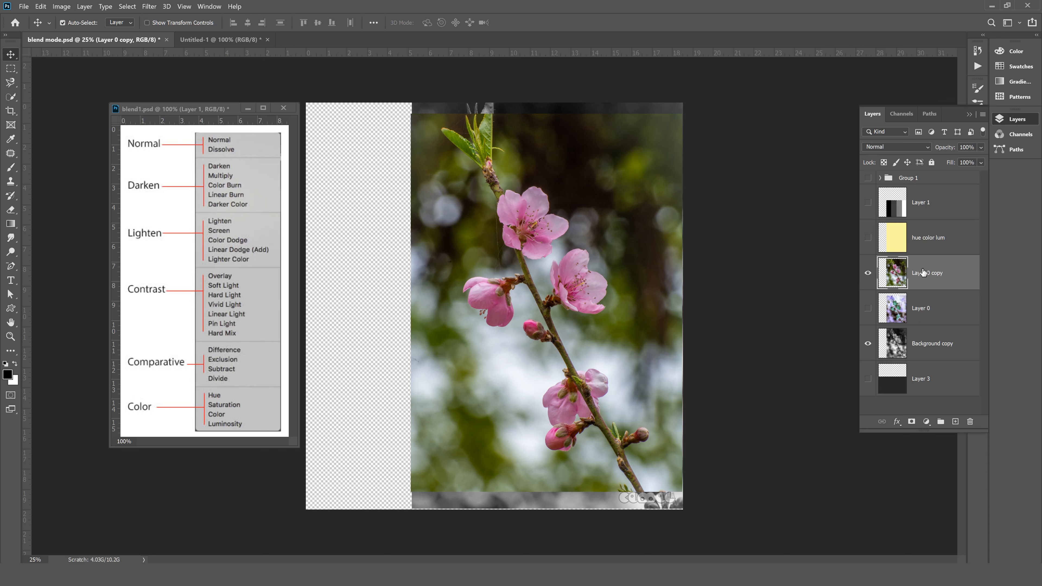
{"action": "left_click_drag", "start_coordinate": [587, 272], "coordinate": [589, 275]}
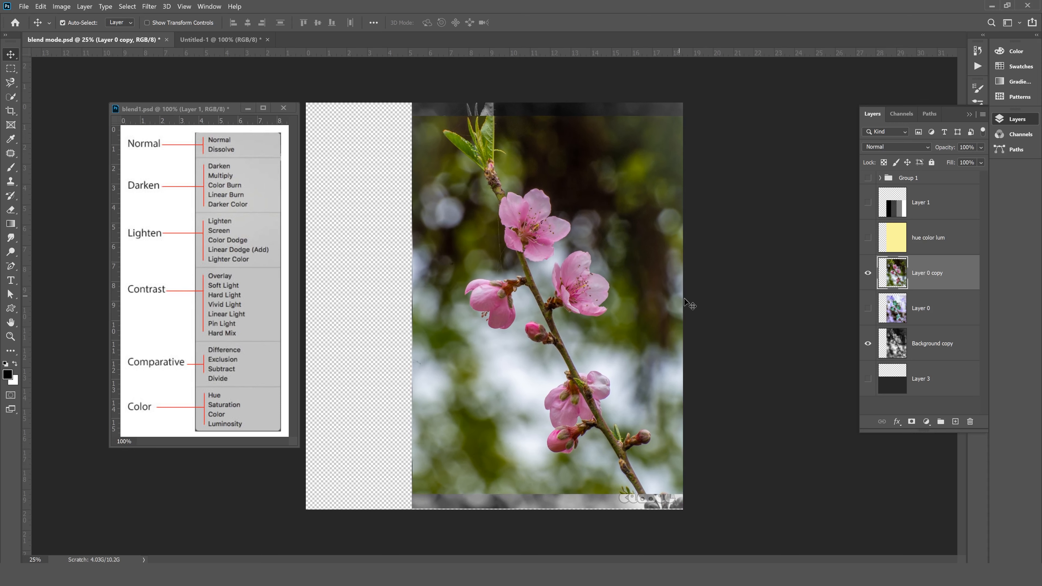
{"action": "left_click", "coordinate": [867, 343]}
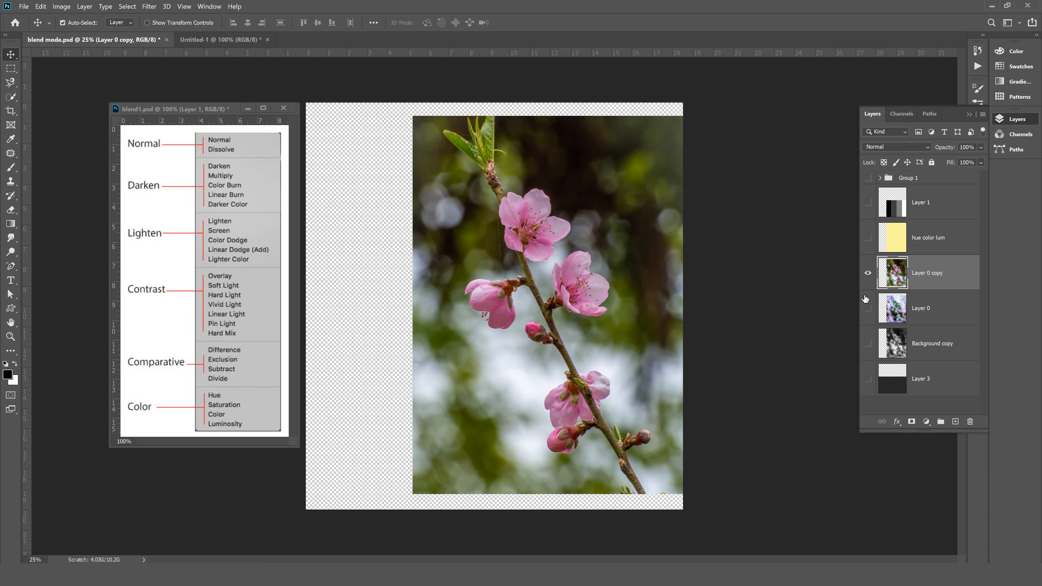
{"action": "left_click", "coordinate": [868, 238]}
{"action": "left_click_drag", "start_coordinate": [618, 272], "coordinate": [610, 262]}
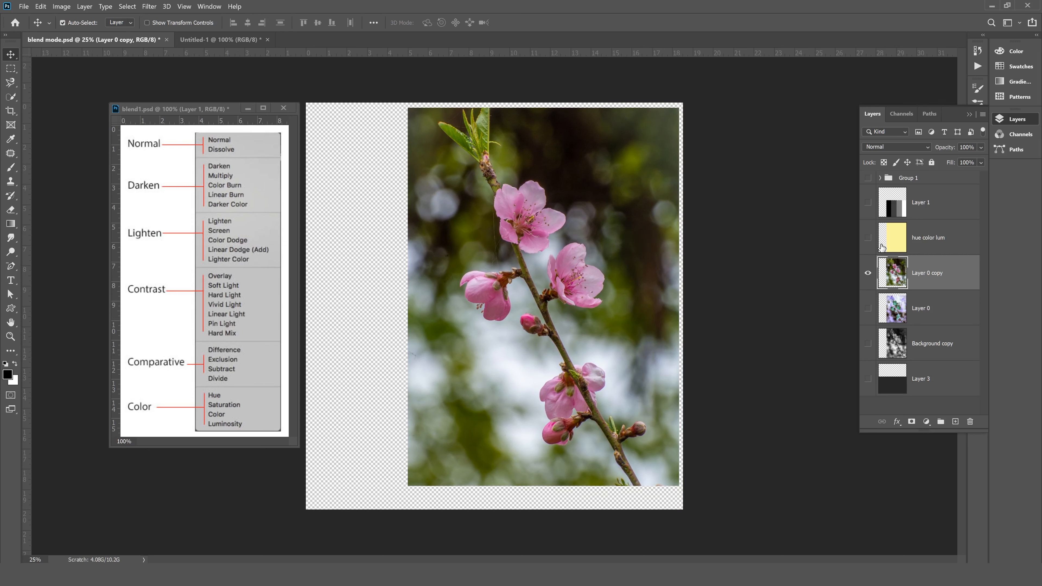
Select the left half of the Layer 0 copy photo with a rectangular marquee, desaturate it, and deselect.
{"action": "left_click", "coordinate": [11, 71]}
{"action": "left_click_drag", "start_coordinate": [361, 97], "coordinate": [539, 510]}
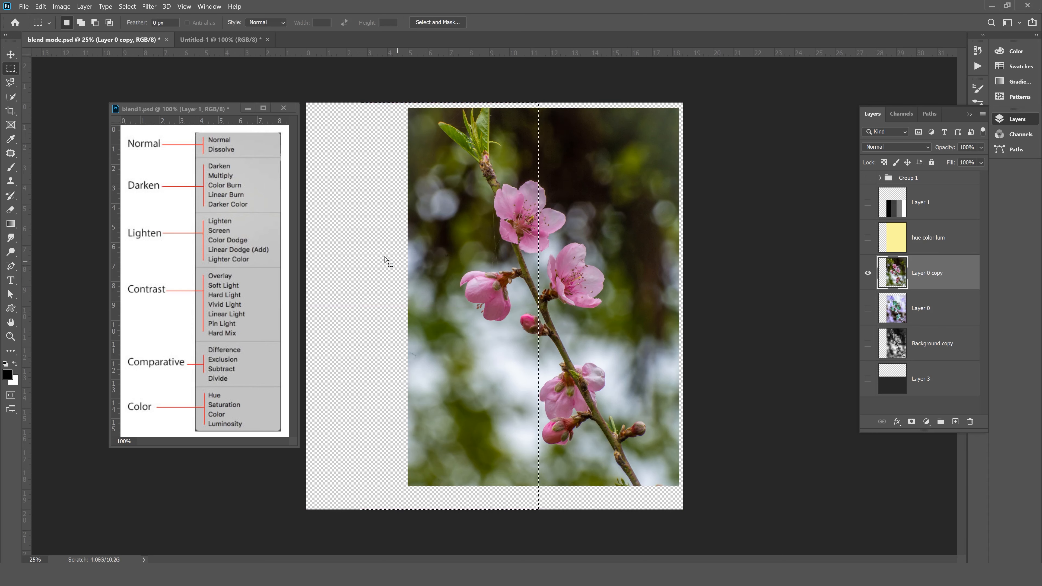
{"action": "left_click", "coordinate": [66, 8]}
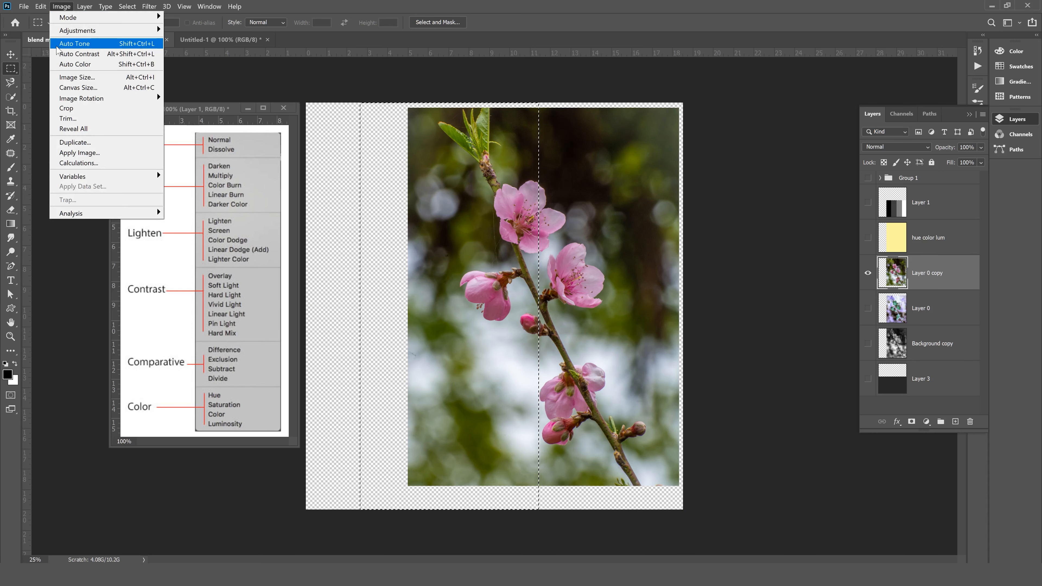
{"action": "mouse_move", "coordinate": [74, 30]}
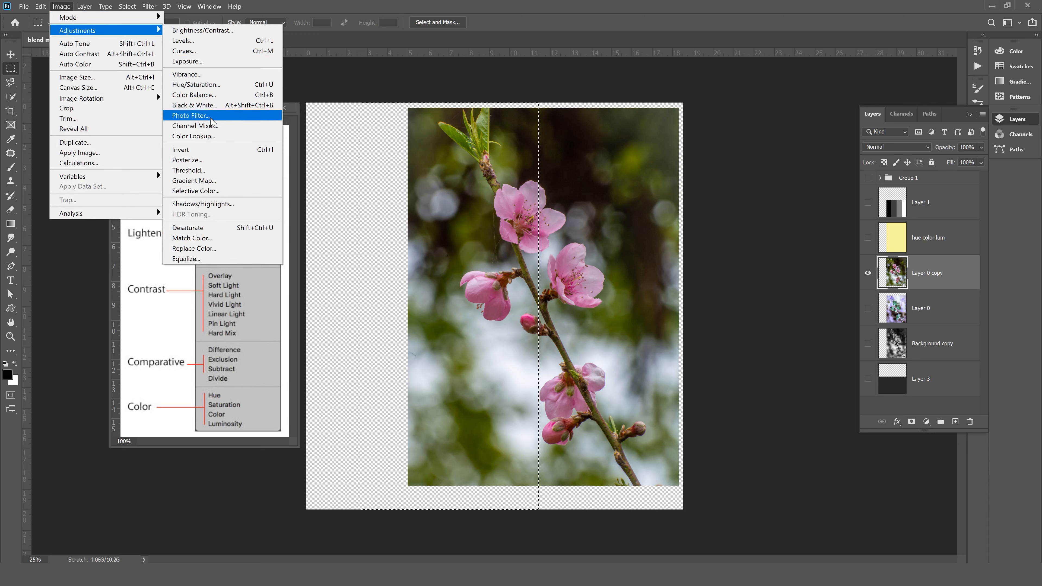
{"action": "left_click", "coordinate": [205, 228]}
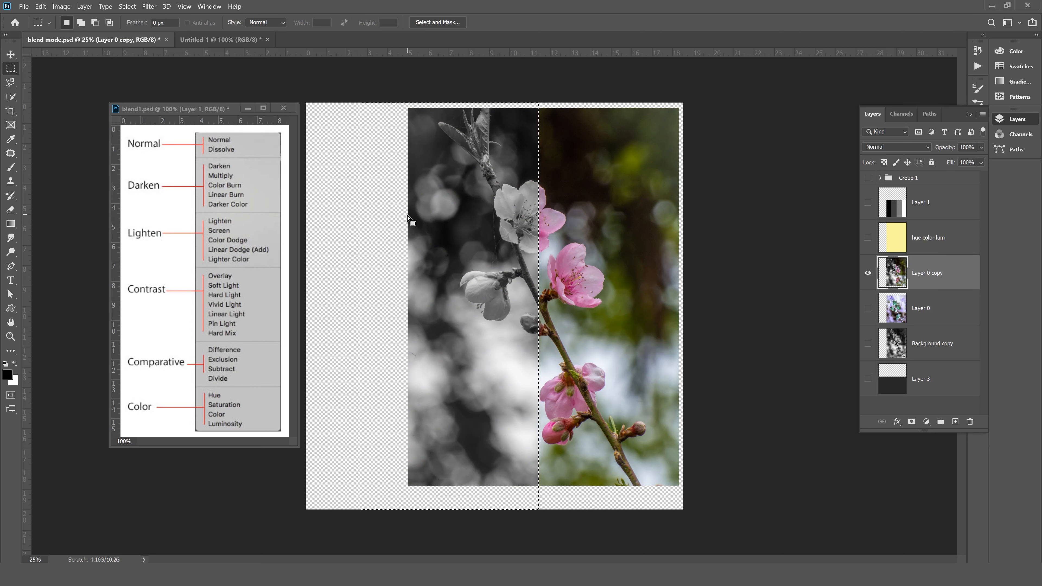
{"action": "key", "text": "ctrl+d"}
Show hue color lum over the half-desaturated photo, try the Normal blend mode, and restore Hue.
{"action": "left_click", "coordinate": [898, 241]}
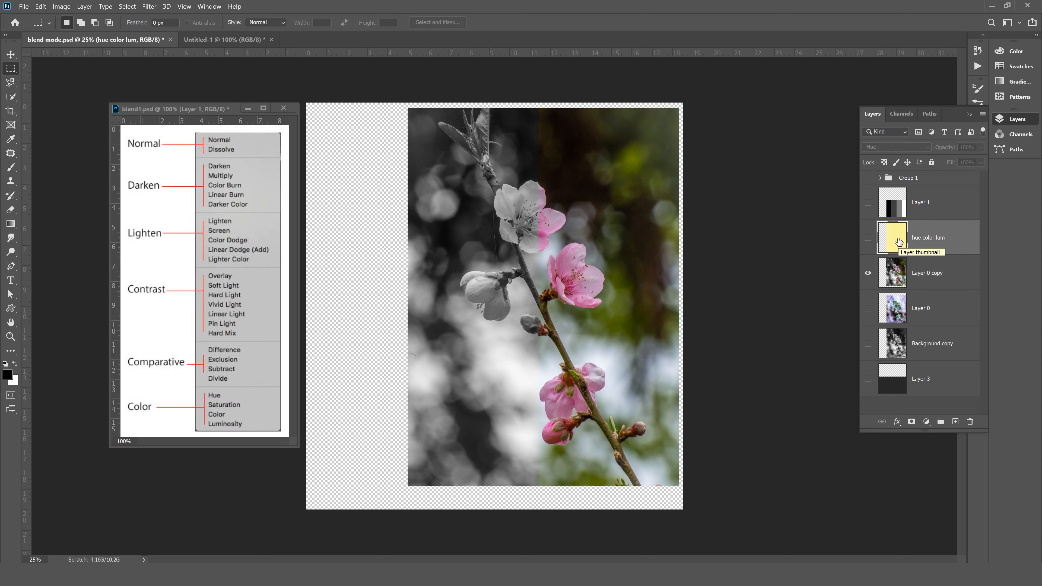
{"action": "left_click", "coordinate": [867, 243]}
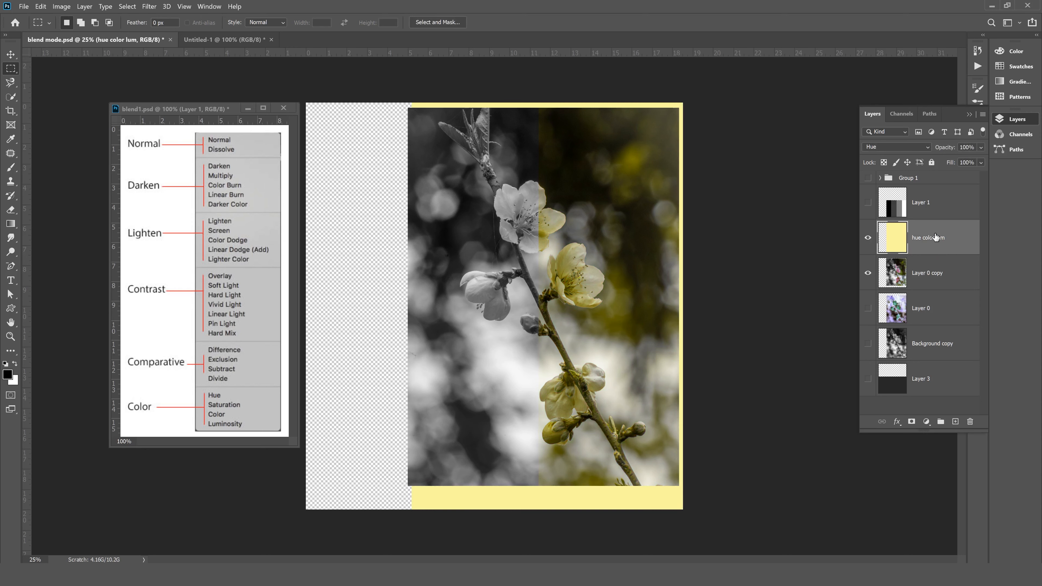
{"action": "left_click", "coordinate": [895, 147]}
{"action": "left_click", "coordinate": [895, 147]}
{"action": "left_click", "coordinate": [895, 147]}
{"action": "left_click", "coordinate": [895, 156]}
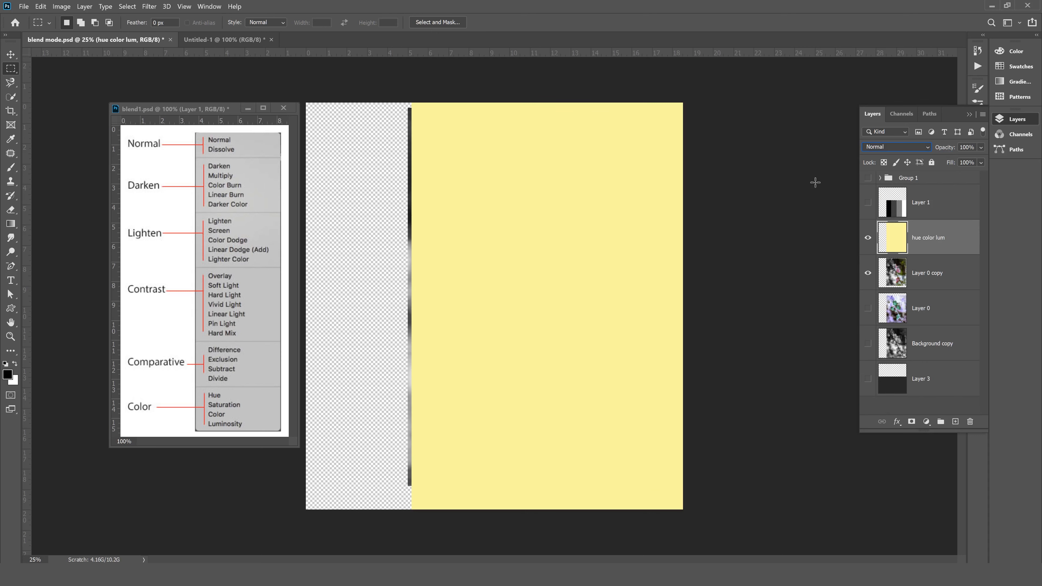
{"action": "left_click", "coordinate": [909, 148]}
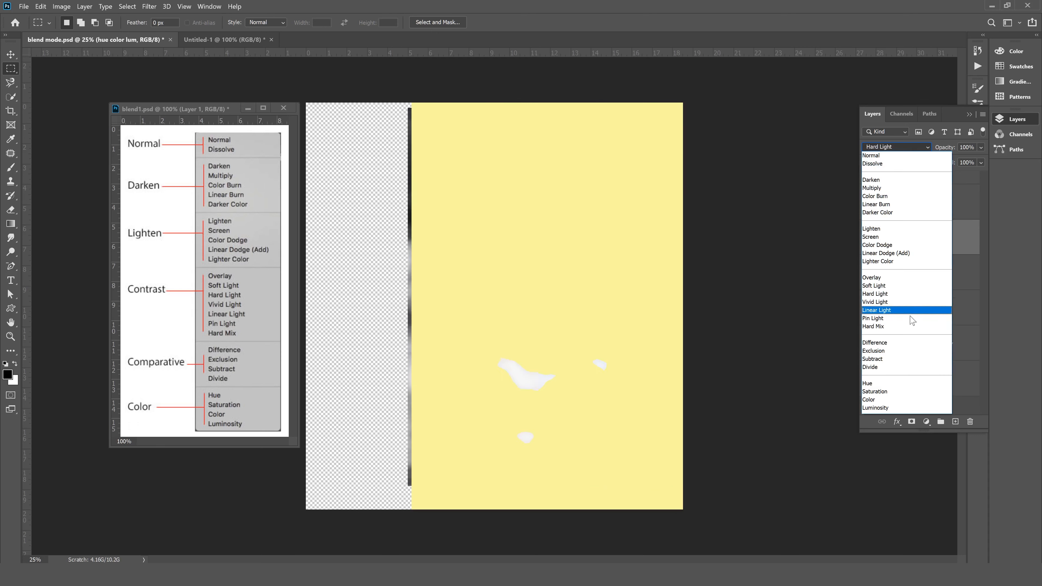
{"action": "left_click", "coordinate": [902, 384]}
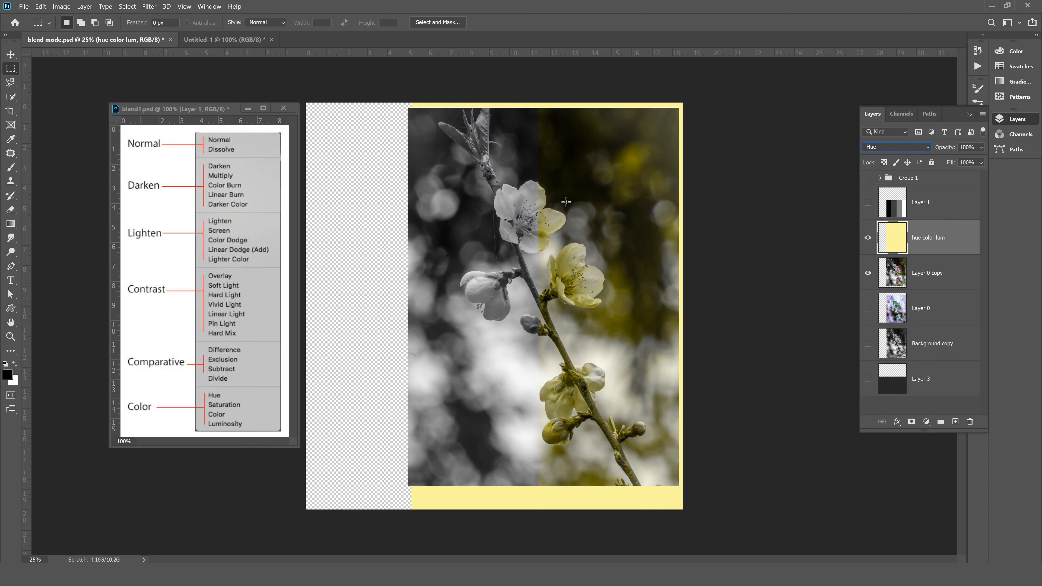
Toggle hue color lum's visibility to compare against the half-desaturated photo, and set its blend mode to Color.
{"action": "left_click", "coordinate": [867, 239]}
{"action": "left_click", "coordinate": [868, 239]}
{"action": "left_click", "coordinate": [904, 145]}
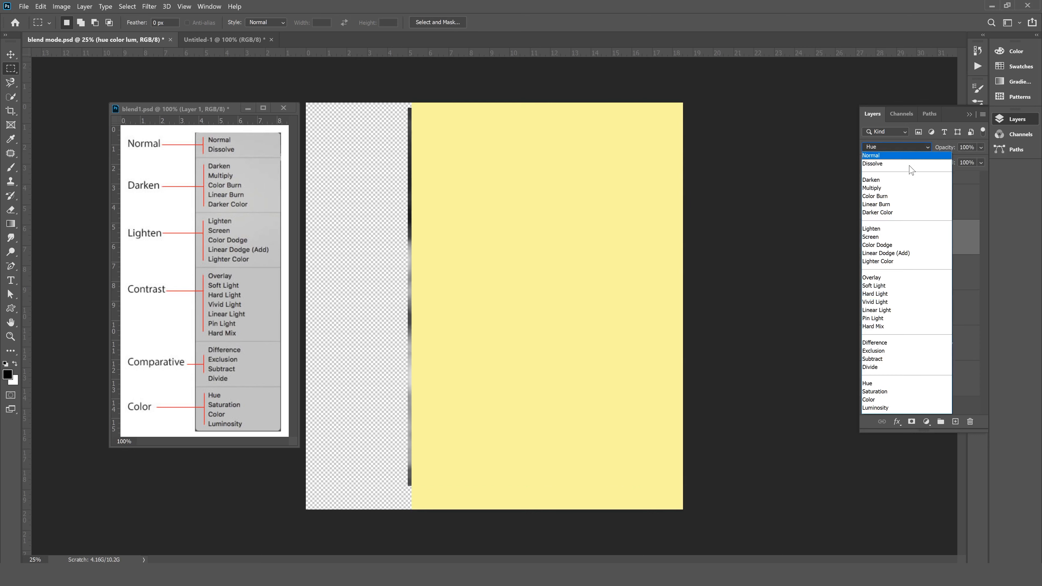
{"action": "left_click", "coordinate": [881, 399]}
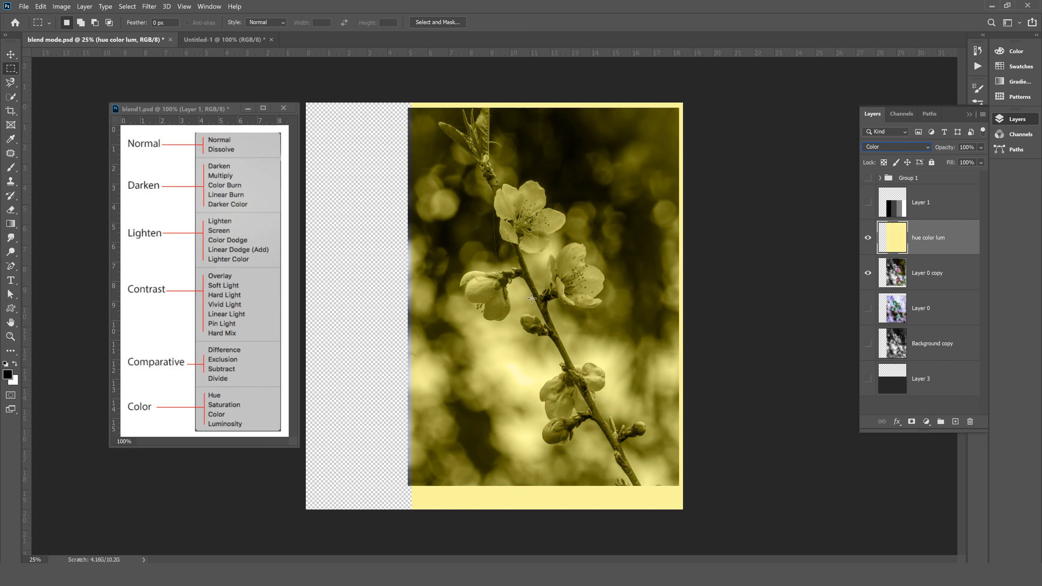
{"action": "left_click", "coordinate": [894, 148]}
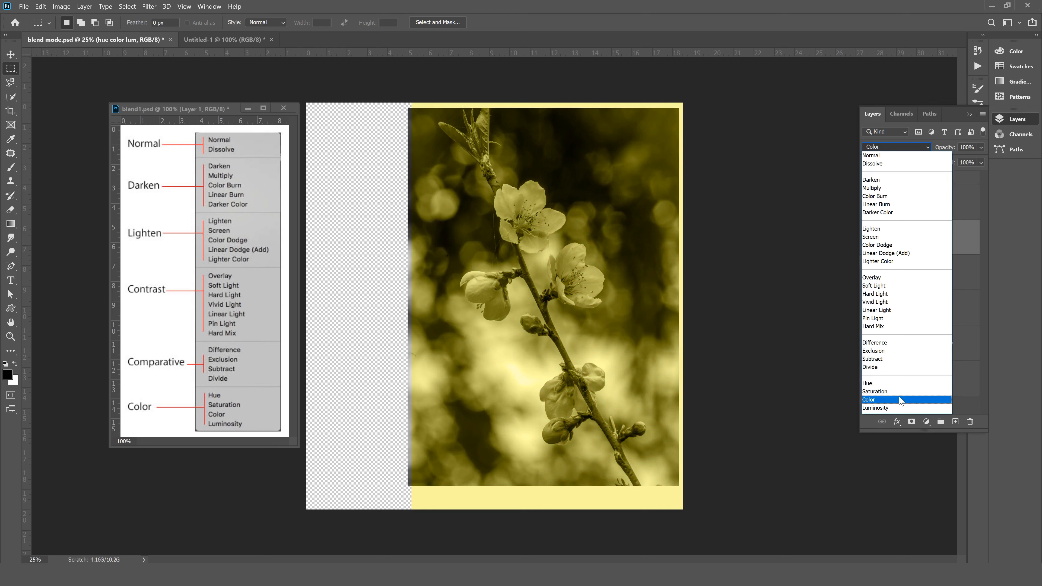
{"action": "left_click", "coordinate": [801, 312]}
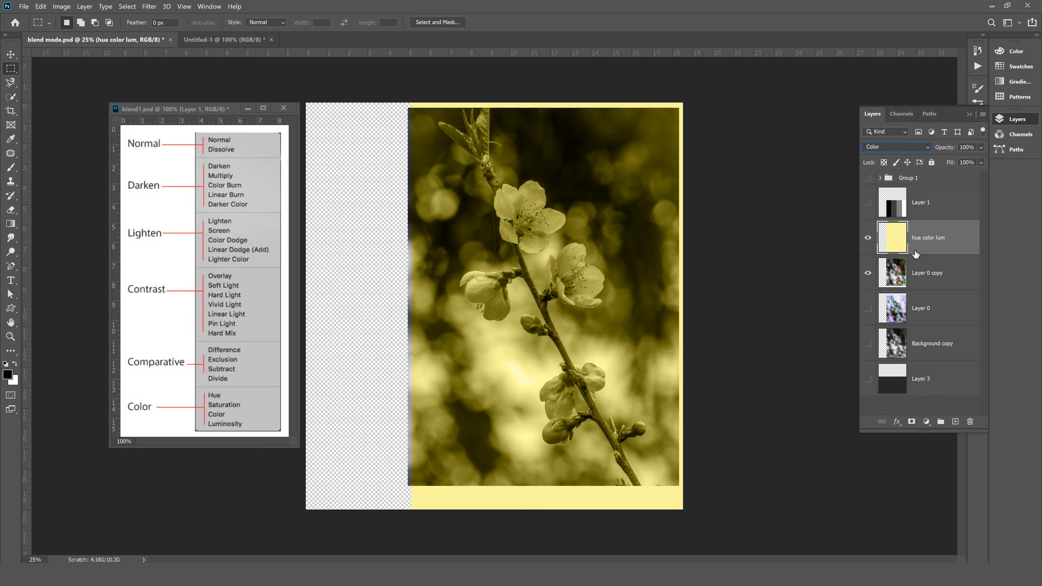
Revert Layer 0 copy to full color, with hue color lum selected, hidden, and back in Hue mode.
{"action": "mouse_move", "coordinate": [918, 275]}
{"action": "left_mouse_down"}
{"action": "mouse_move", "coordinate": [910, 234]}
{"action": "mouse_move", "coordinate": [921, 273]}
{"action": "left_mouse_up"}
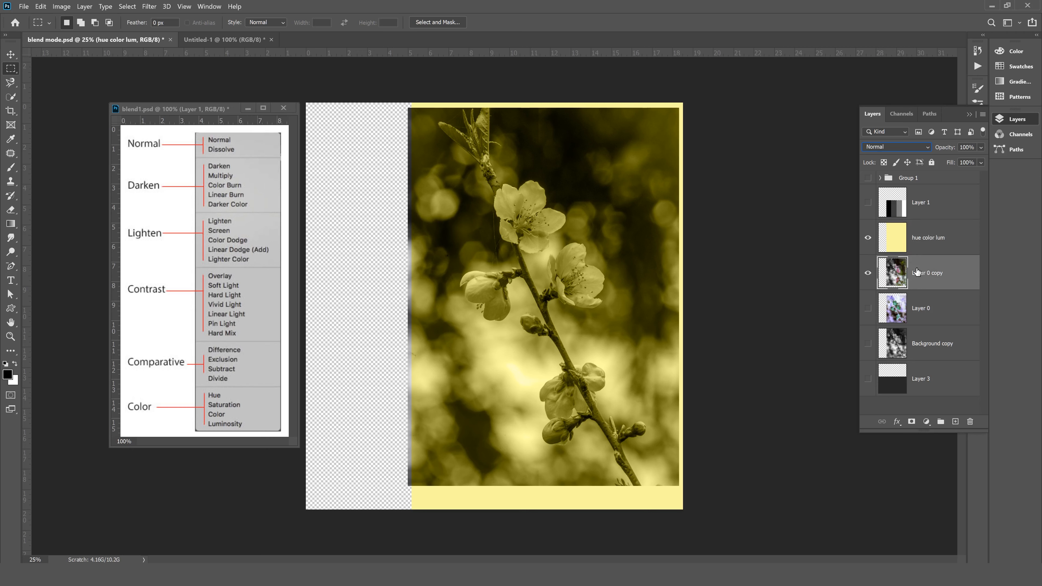
{"action": "left_click", "coordinate": [926, 237]}
{"action": "left_click", "coordinate": [896, 147]}
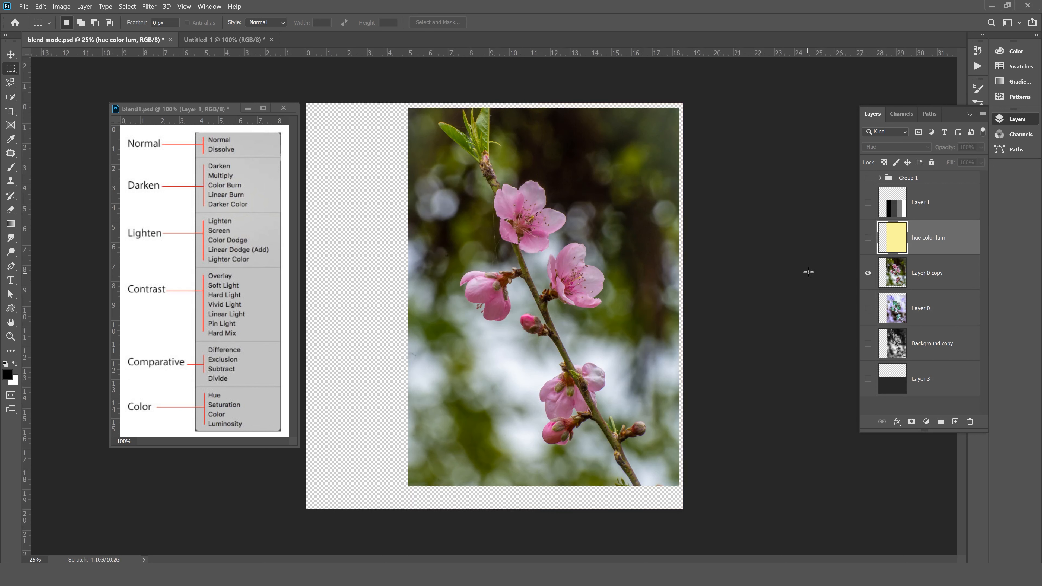
Show hue color lum over the color photo, set its blend mode to Saturation, and hide the layer for comparison.
{"action": "left_click", "coordinate": [868, 238]}
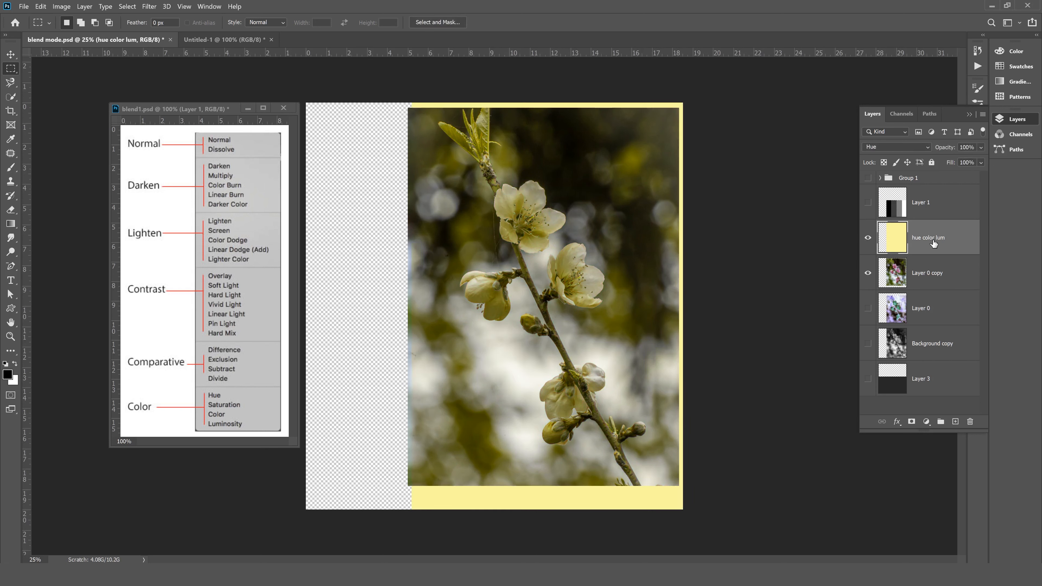
{"action": "left_click", "coordinate": [897, 146]}
{"action": "left_click", "coordinate": [888, 390]}
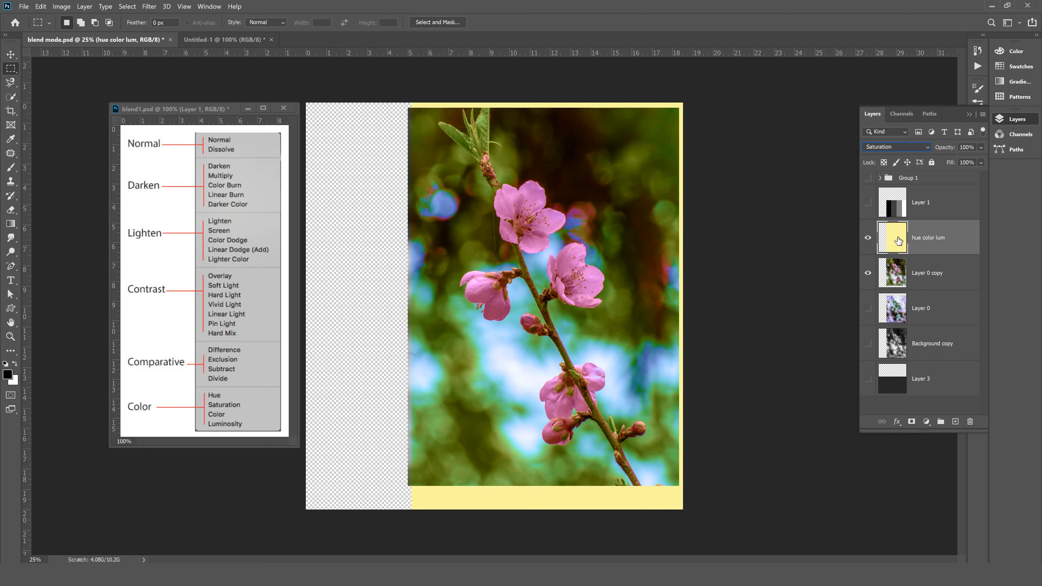
{"action": "key", "text": "ctrl+comma"}
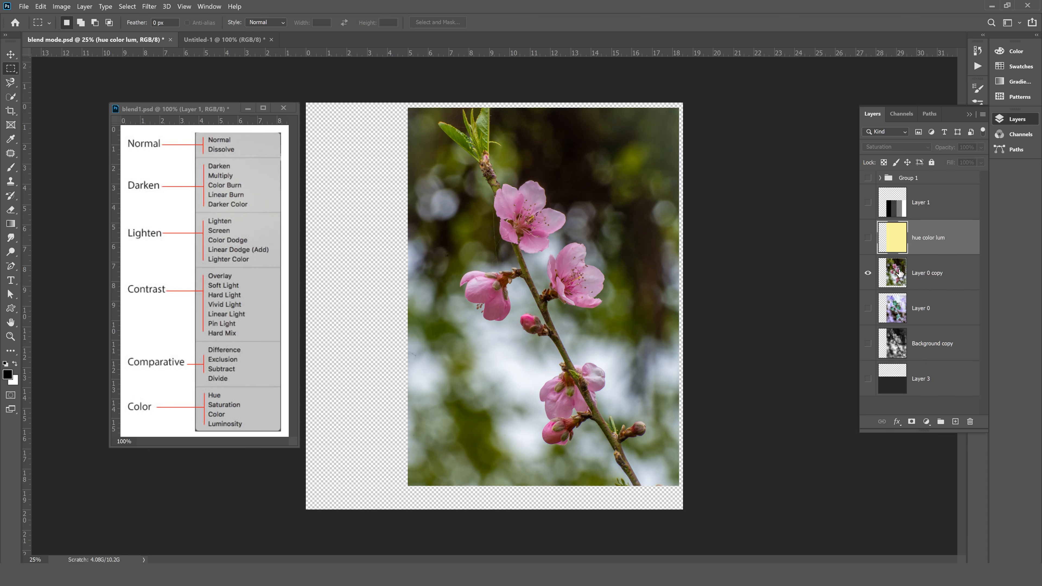
{"action": "left_click", "coordinate": [898, 274]}
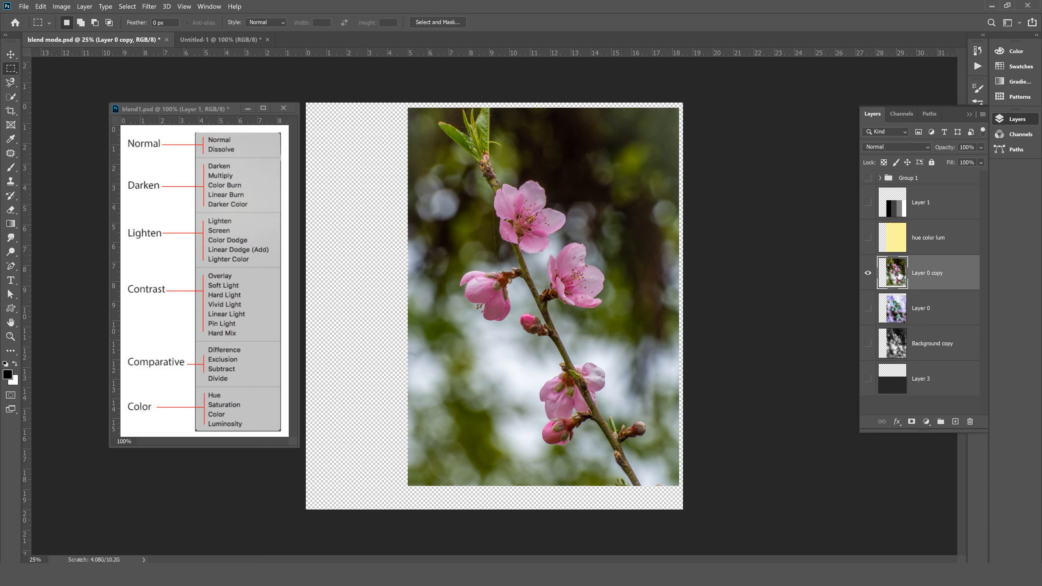
{"action": "left_click", "coordinate": [8, 377]}
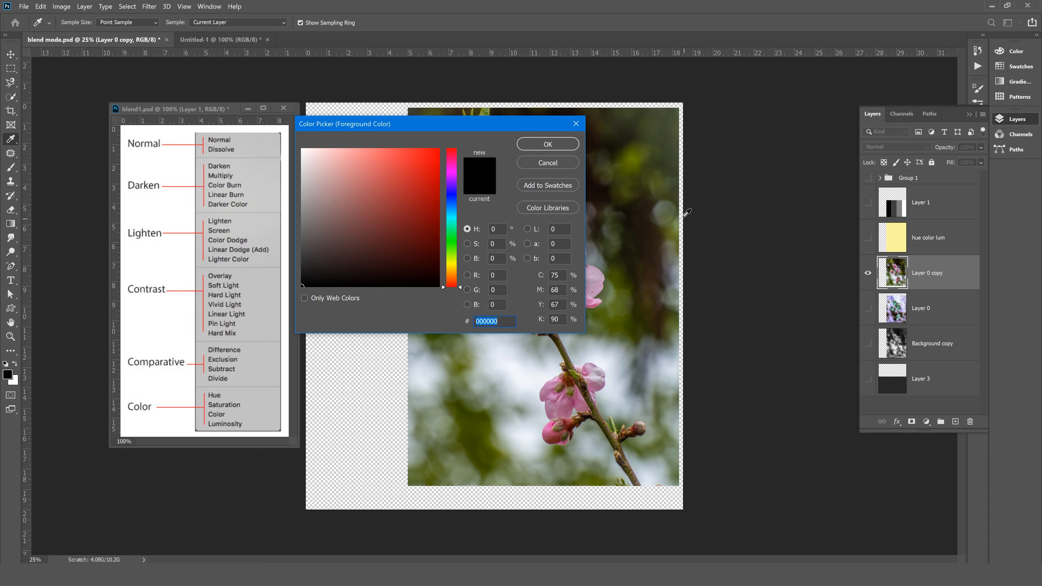
{"action": "left_click", "coordinate": [547, 163]}
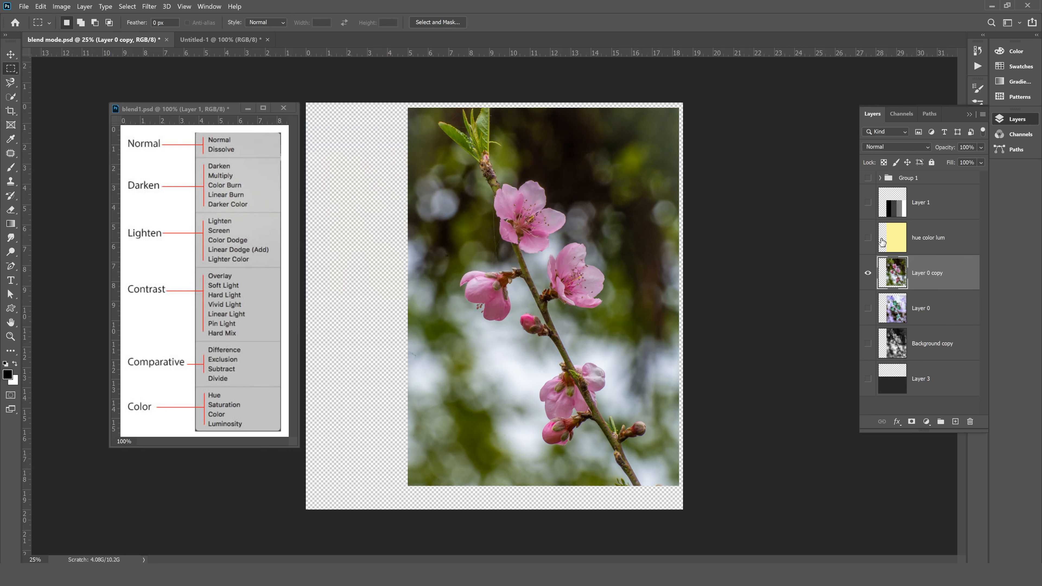
Load the hue color lum layer's contents as a selection and set the foreground color to muted brown 4b3737.
{"action": "left_click", "coordinate": [897, 243]}
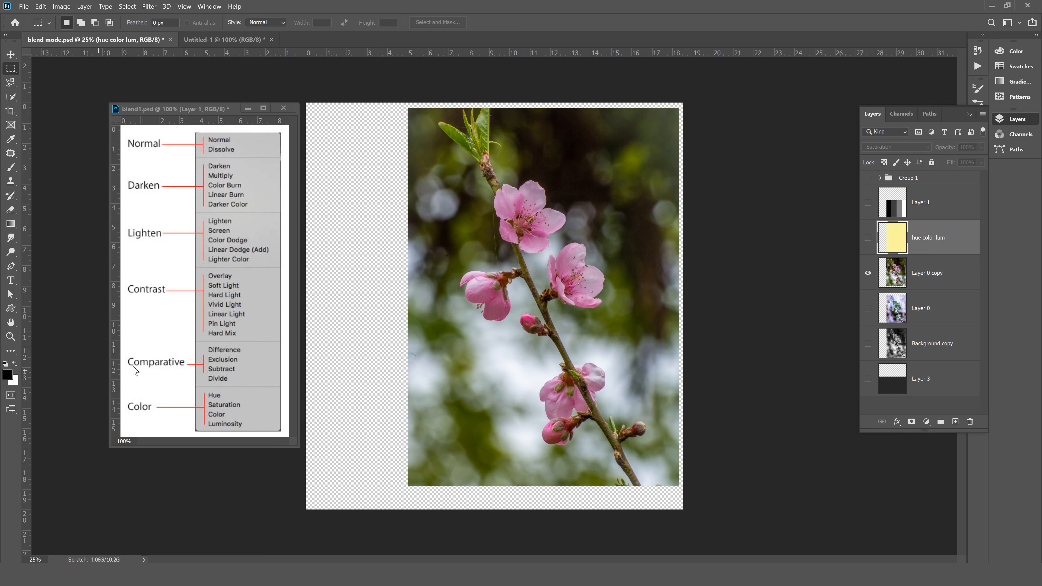
{"action": "left_click", "coordinate": [894, 244], "text": "ctrl"}
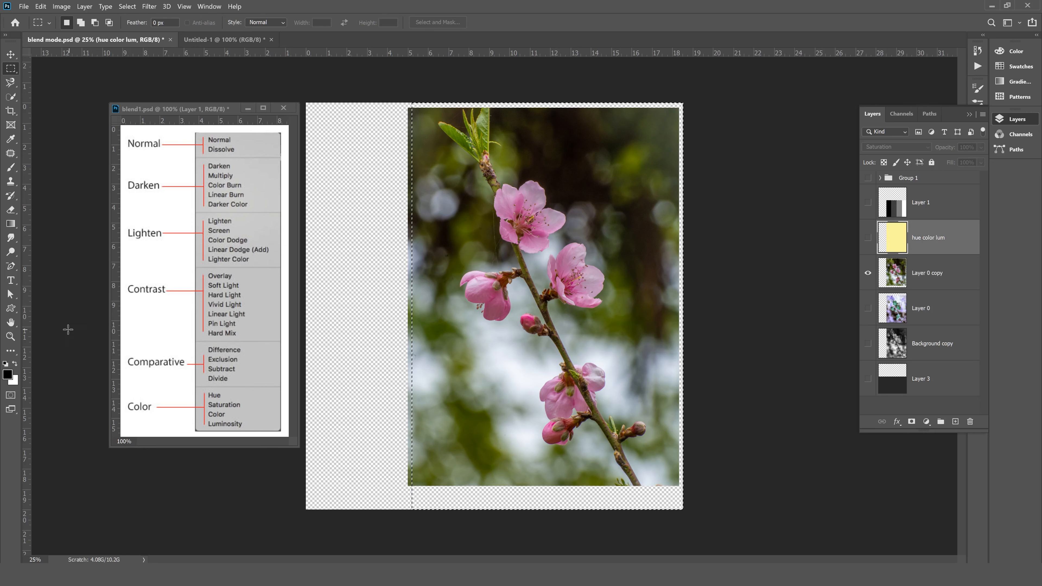
{"action": "left_click", "coordinate": [8, 374]}
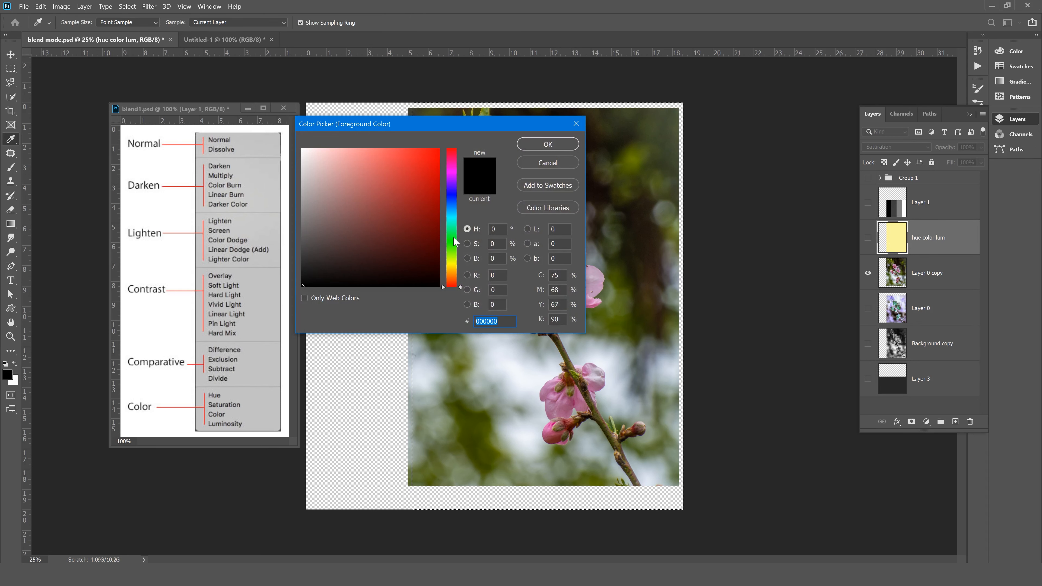
{"action": "left_click_drag", "start_coordinate": [424, 236], "coordinate": [430, 247]}
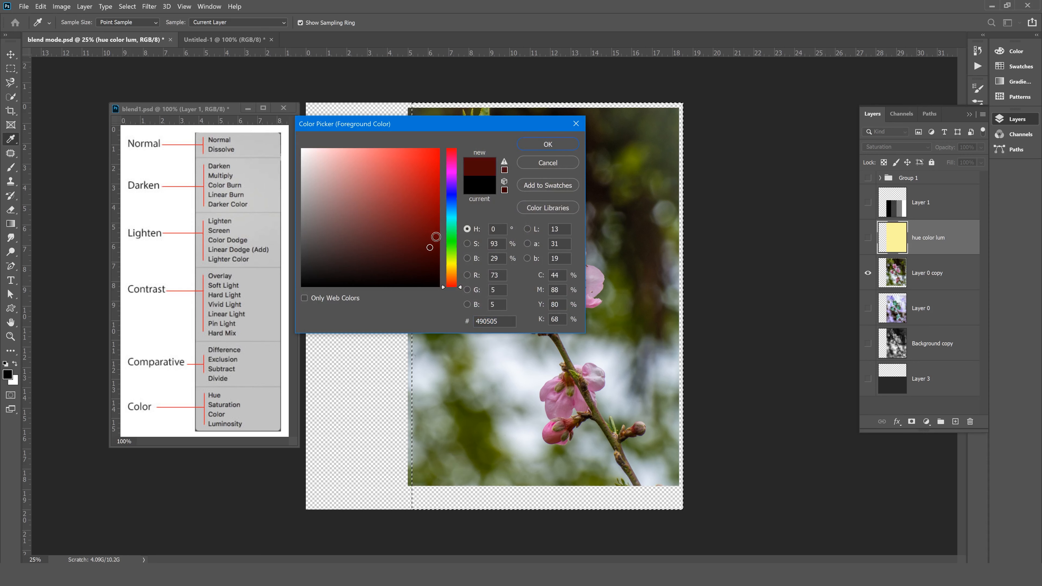
{"action": "left_click", "coordinate": [431, 249]}
{"action": "mouse_move", "coordinate": [431, 248]}
{"action": "left_mouse_down"}
{"action": "mouse_move", "coordinate": [295, 247]}
{"action": "mouse_move", "coordinate": [380, 244]}
{"action": "mouse_move", "coordinate": [338, 246]}
{"action": "left_mouse_up"}
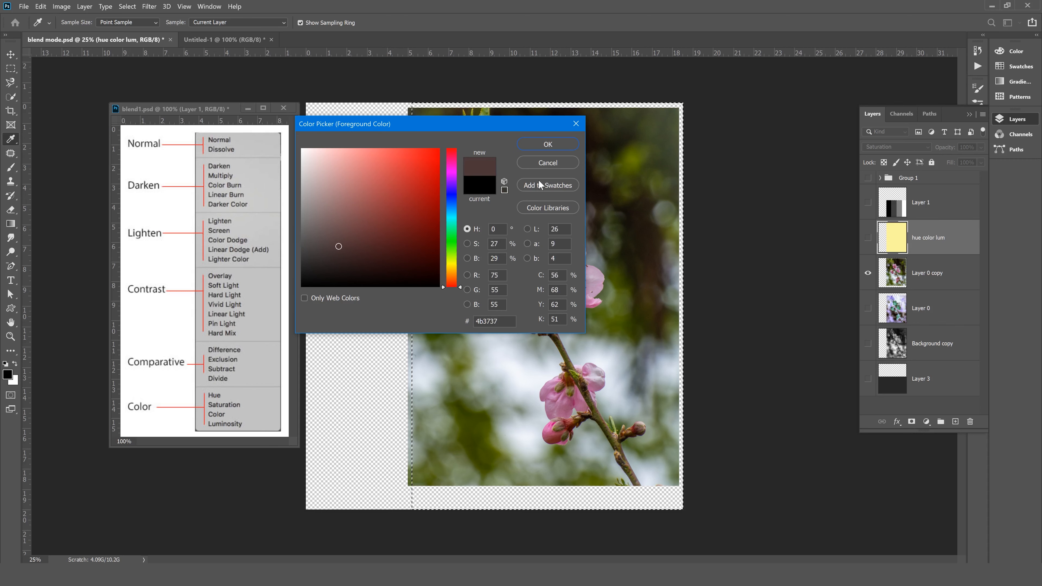
{"action": "left_click", "coordinate": [547, 144]}
{"action": "key", "text": "m"}
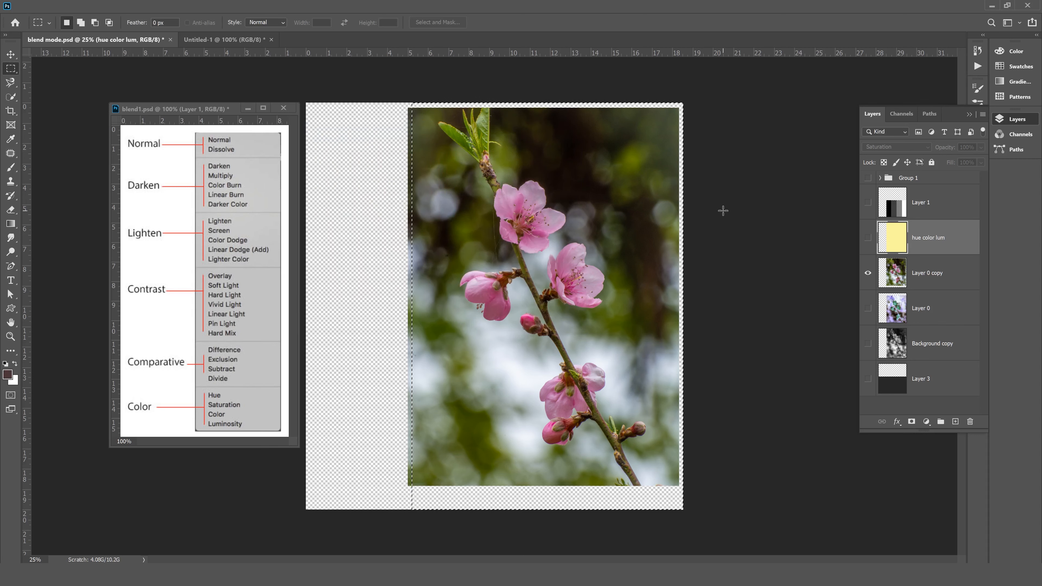
Show the hue color lum layer and fill the selection with the muted brown foreground color.
{"action": "key", "text": "alt+BackSpace"}
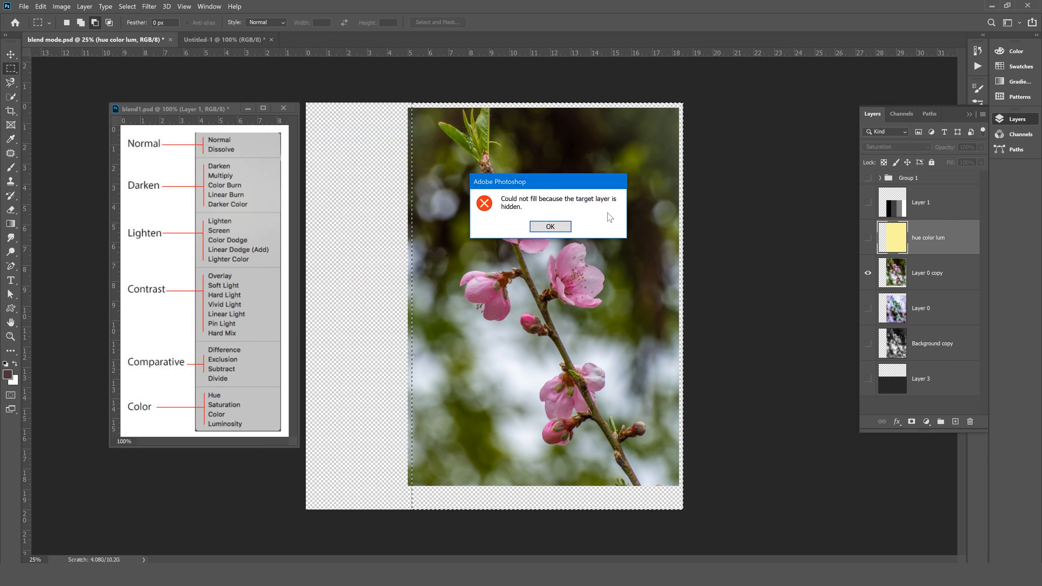
{"action": "left_click", "coordinate": [551, 227]}
{"action": "left_click", "coordinate": [867, 237]}
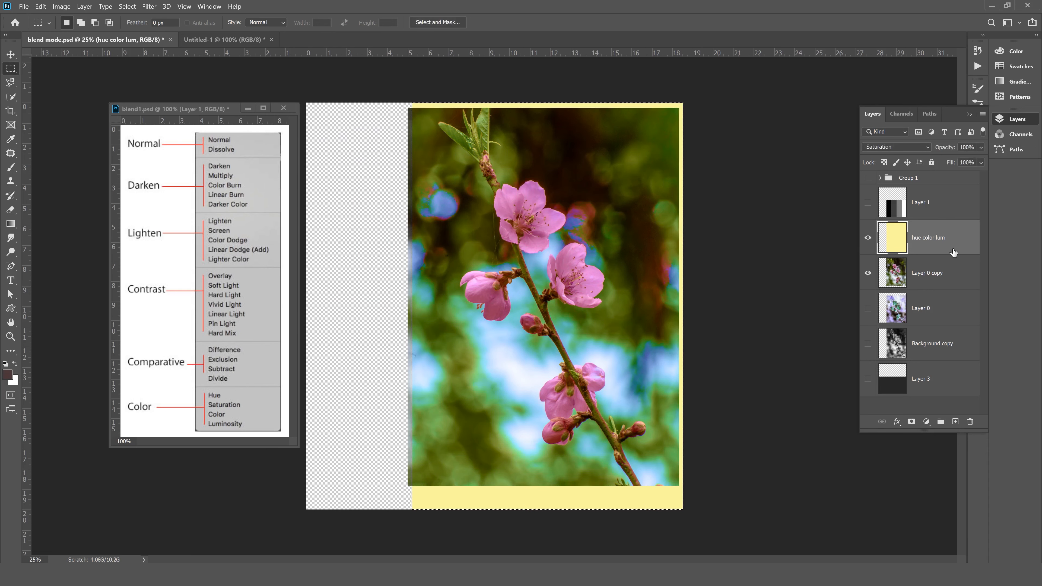
{"action": "key", "text": "alt+BackSpace"}
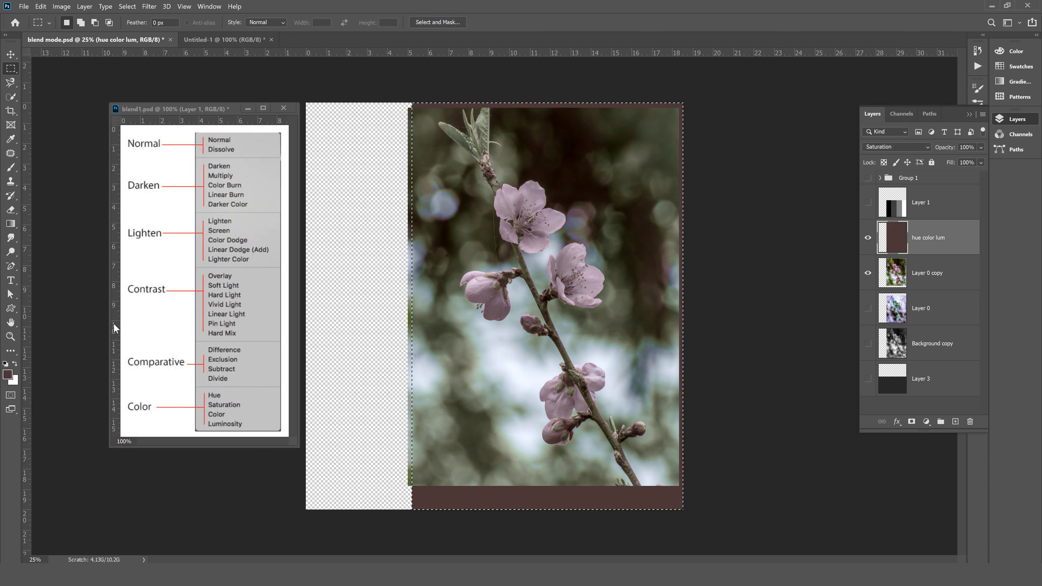
Set the foreground color to fully saturated dark red 4e0000 and fill the hue color lum selection with it.
{"action": "left_click", "coordinate": [9, 374]}
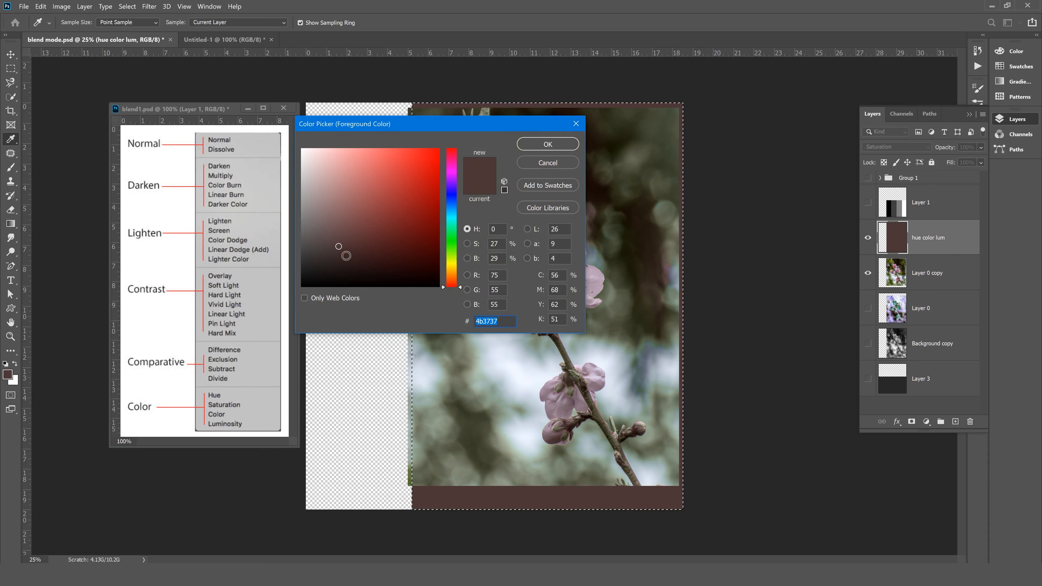
{"action": "left_click_drag", "start_coordinate": [337, 248], "coordinate": [443, 244]}
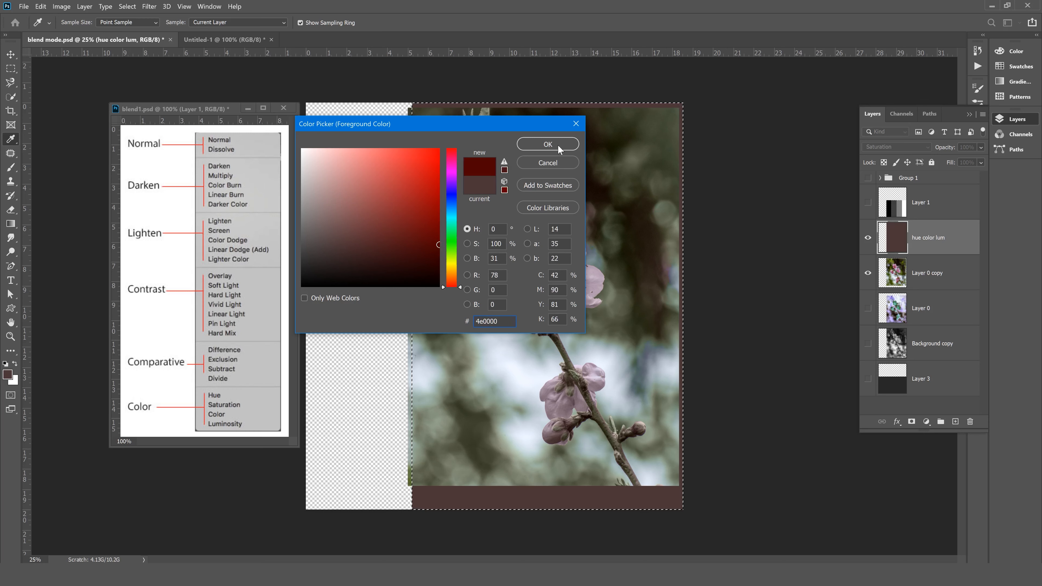
{"action": "left_click", "coordinate": [548, 144]}
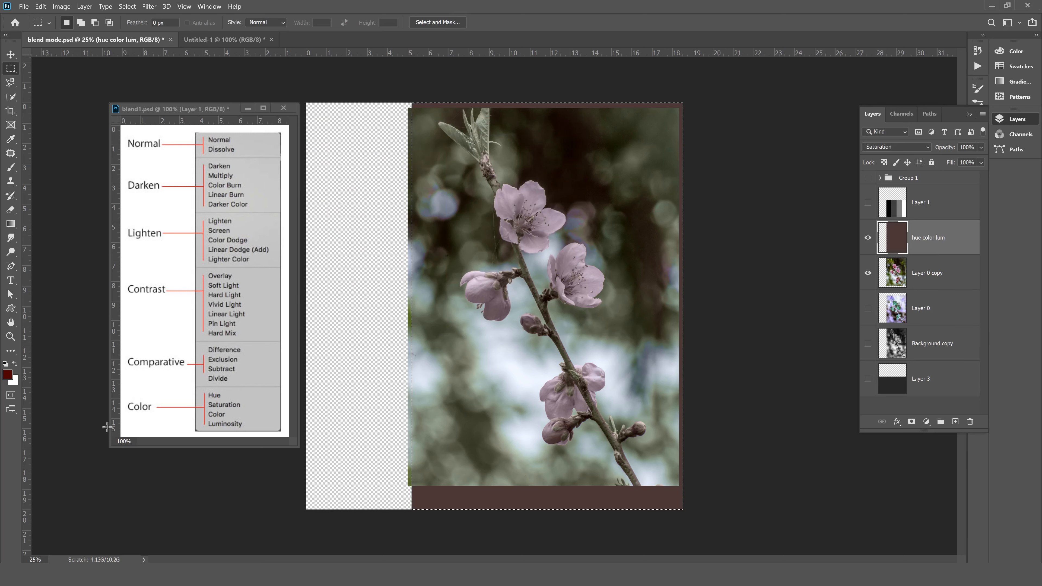
{"action": "left_click", "coordinate": [7, 374]}
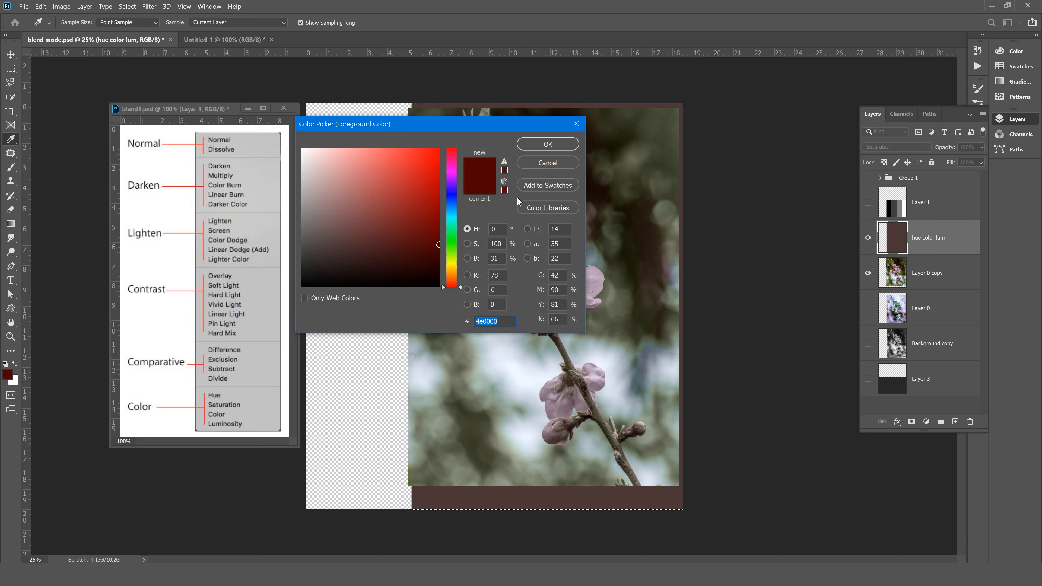
{"action": "left_click", "coordinate": [548, 145]}
{"action": "key", "text": "m"}
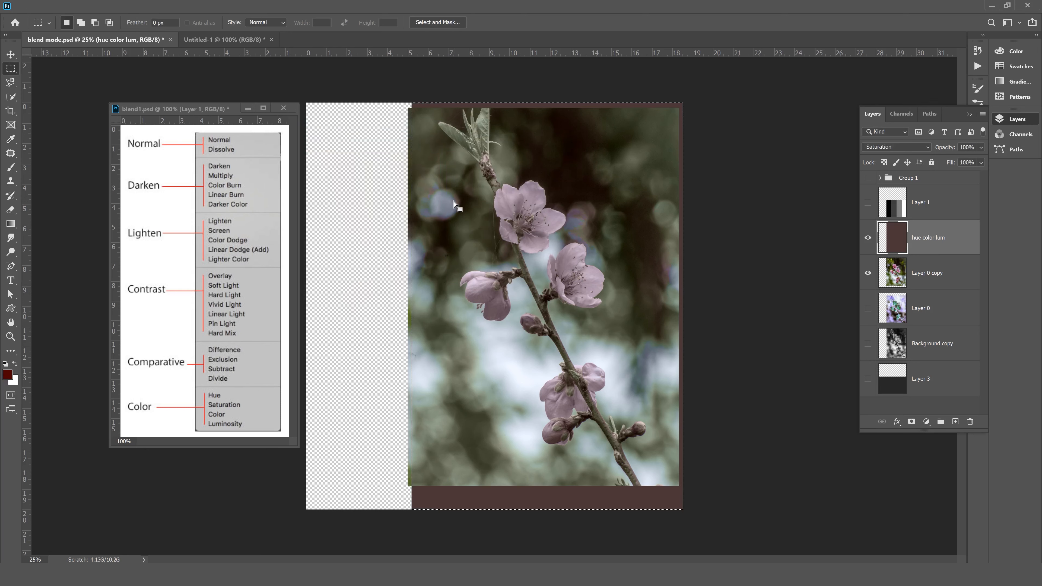
{"action": "key", "text": "alt+BackSpace"}
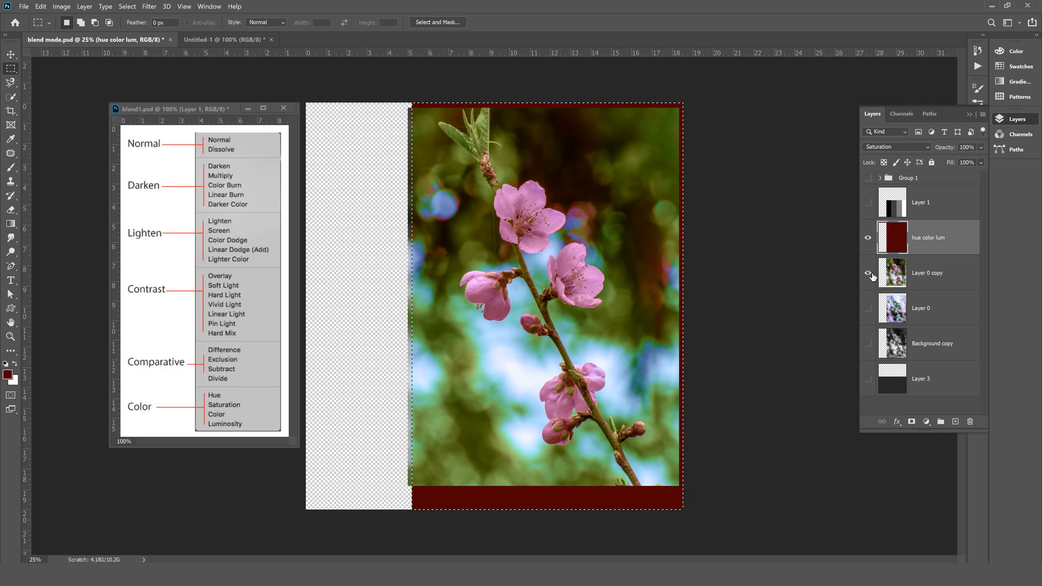
Toggle hue color lum's visibility to compare with the original photo, and set its blend mode to Luminosity.
{"action": "left_click", "coordinate": [867, 237]}
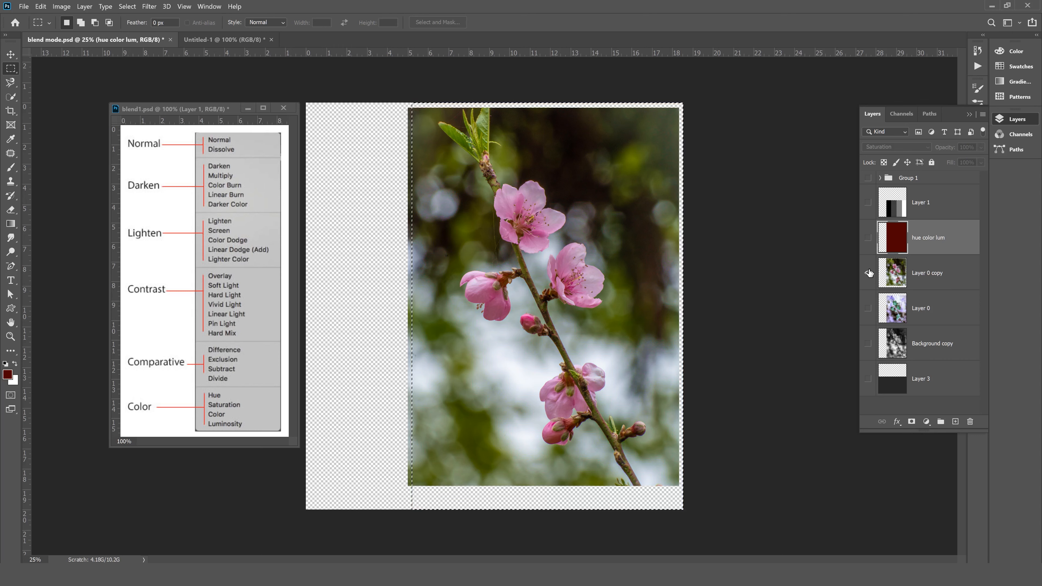
{"action": "left_click", "coordinate": [867, 238]}
{"action": "left_click", "coordinate": [906, 146]}
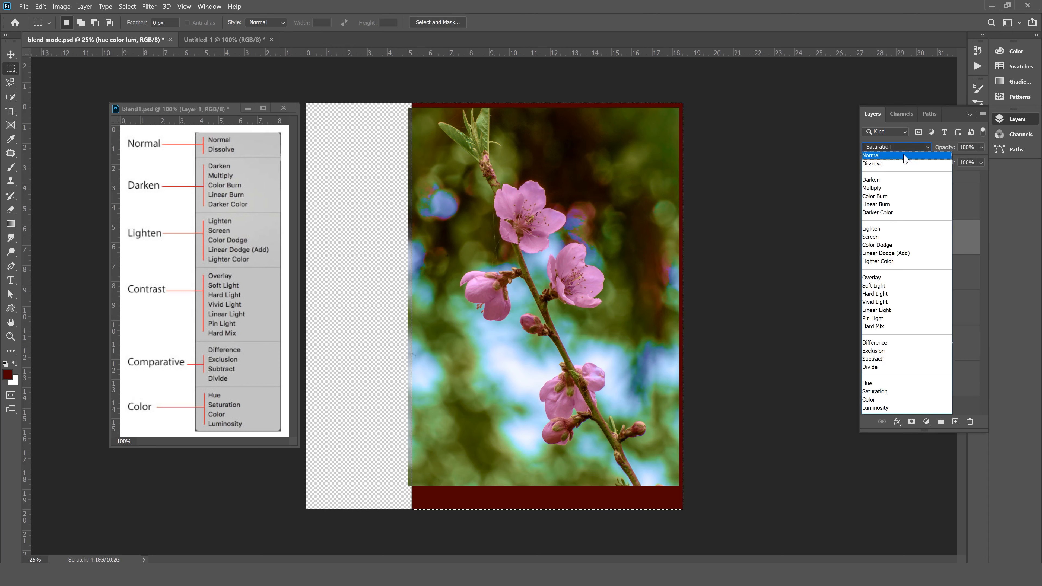
{"action": "left_click", "coordinate": [895, 407]}
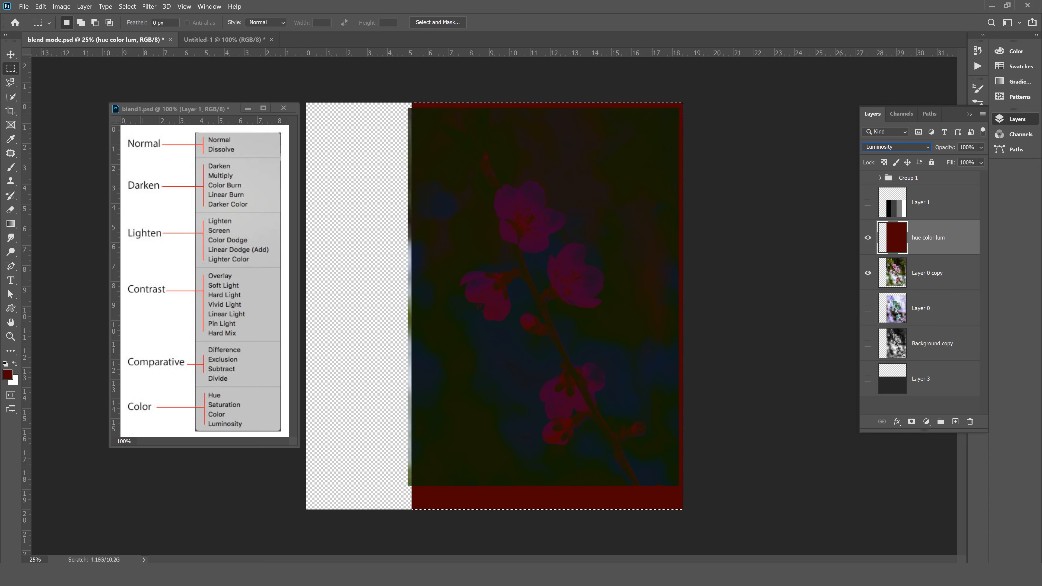
Fill hue color lum with bright red ff0a0a and toggle its visibility to compare the Luminosity effect with the original photo.
{"action": "left_click", "coordinate": [8, 375]}
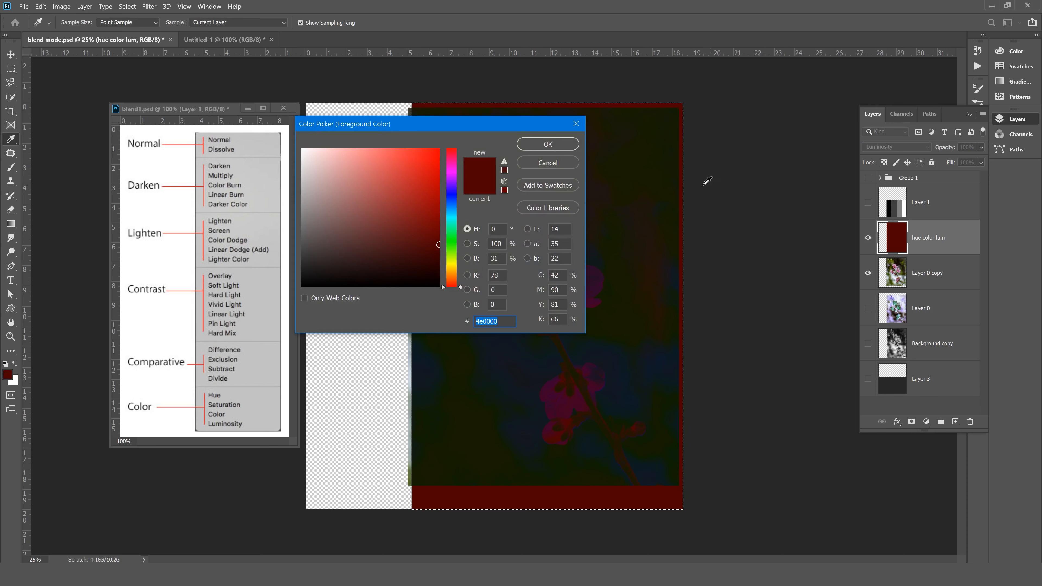
{"action": "left_click", "coordinate": [567, 148]}
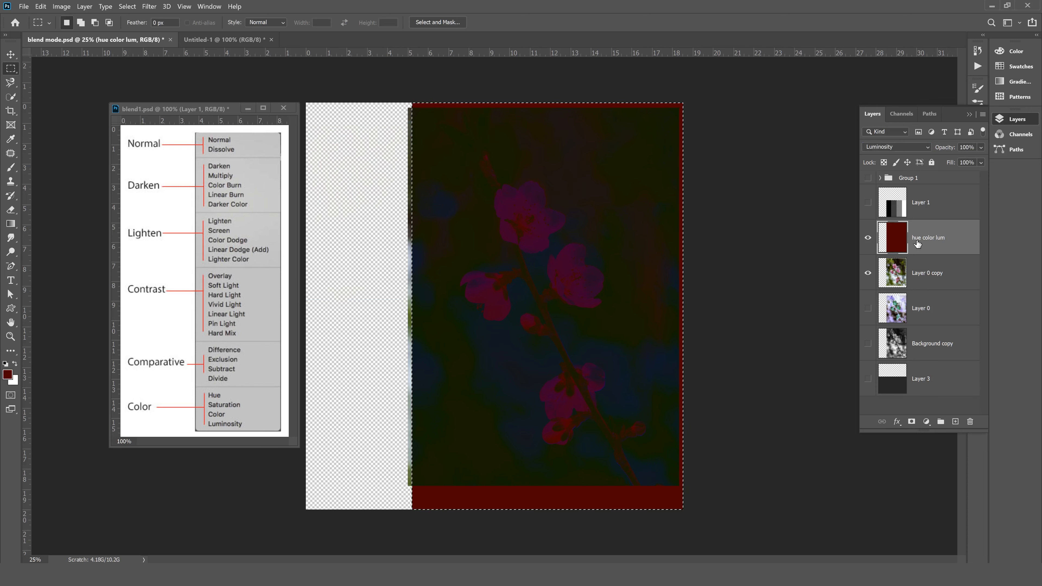
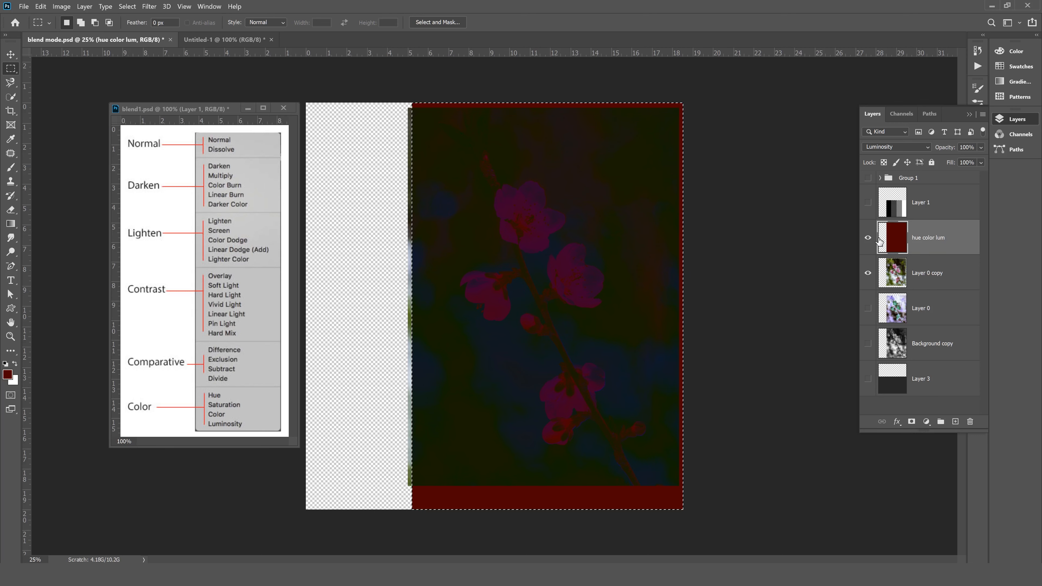
{"action": "left_click", "coordinate": [8, 376]}
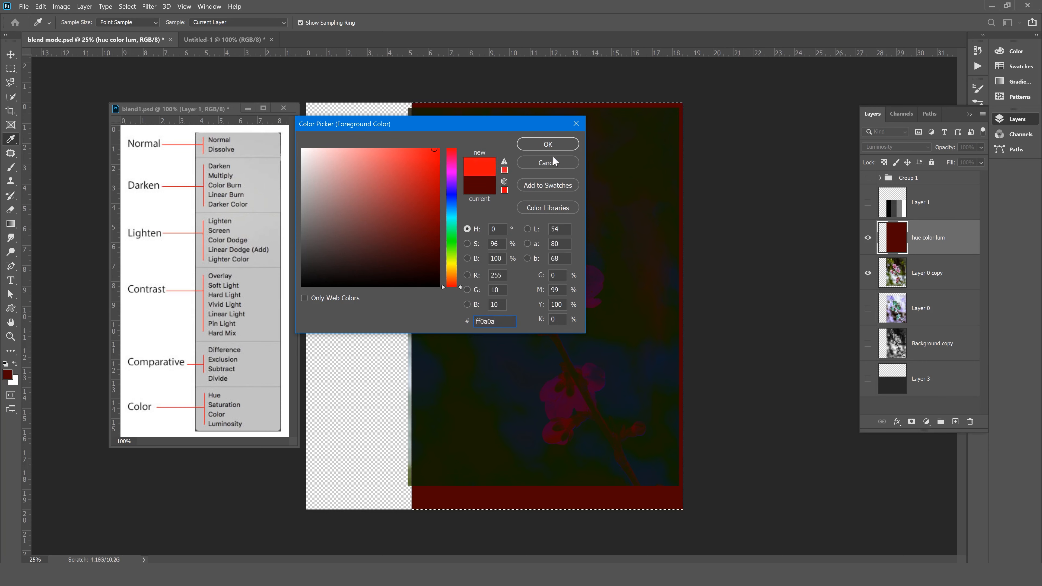
{"action": "left_click", "coordinate": [548, 145]}
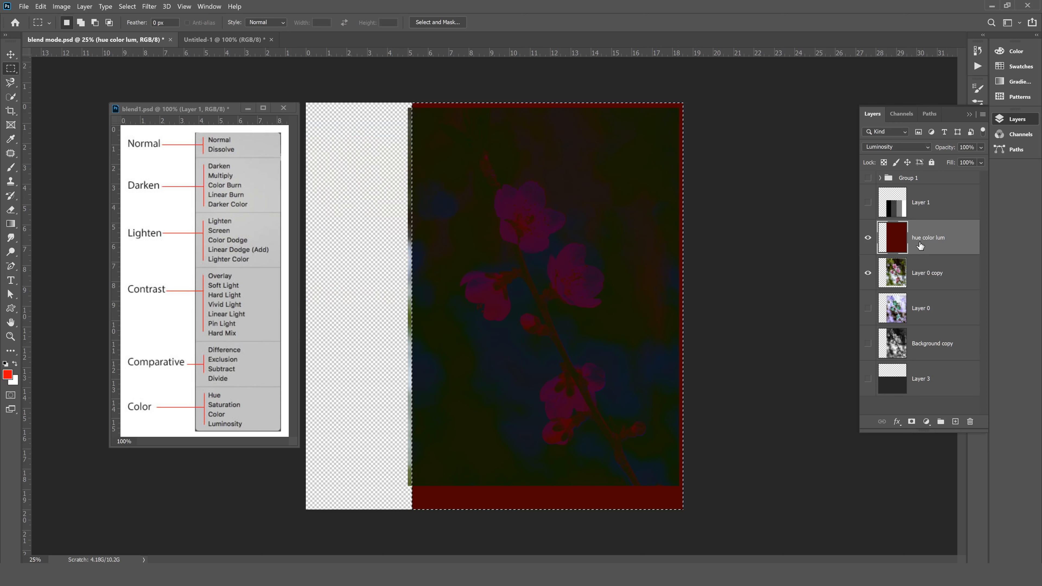
{"action": "key", "text": "alt+BackSpace"}
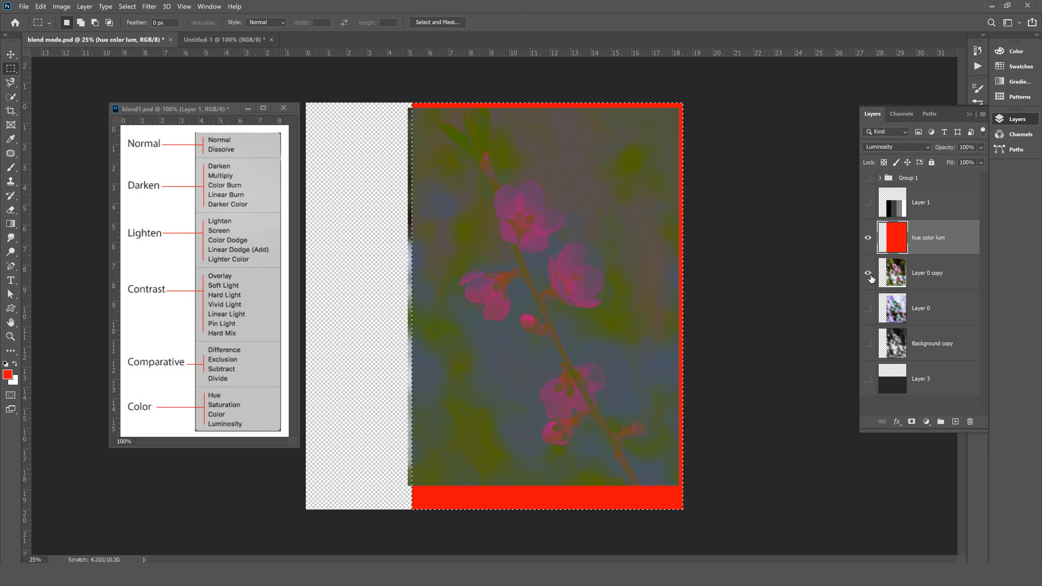
{"action": "left_click", "coordinate": [867, 237]}
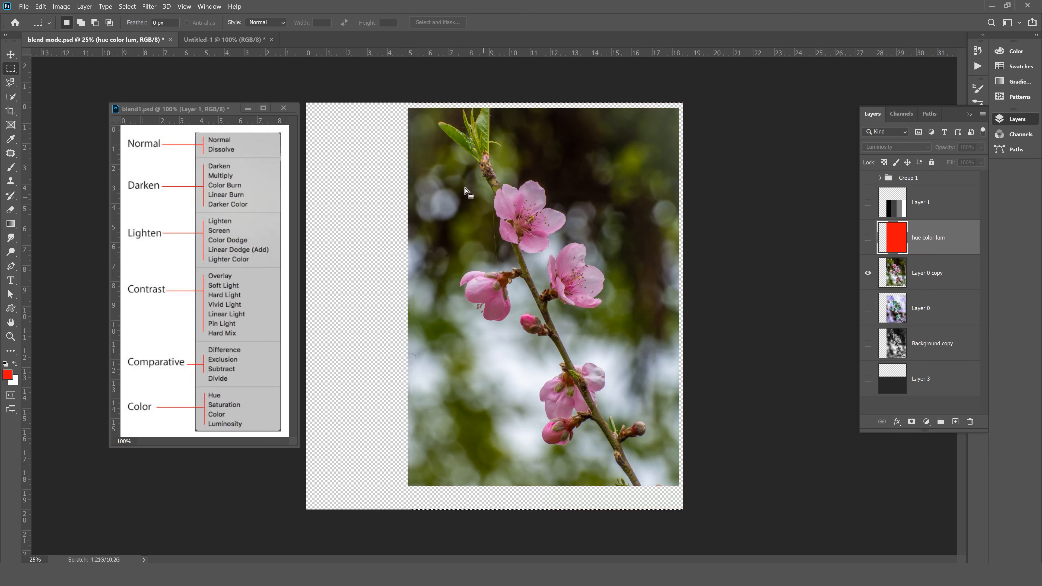
{"action": "left_click", "coordinate": [867, 237]}
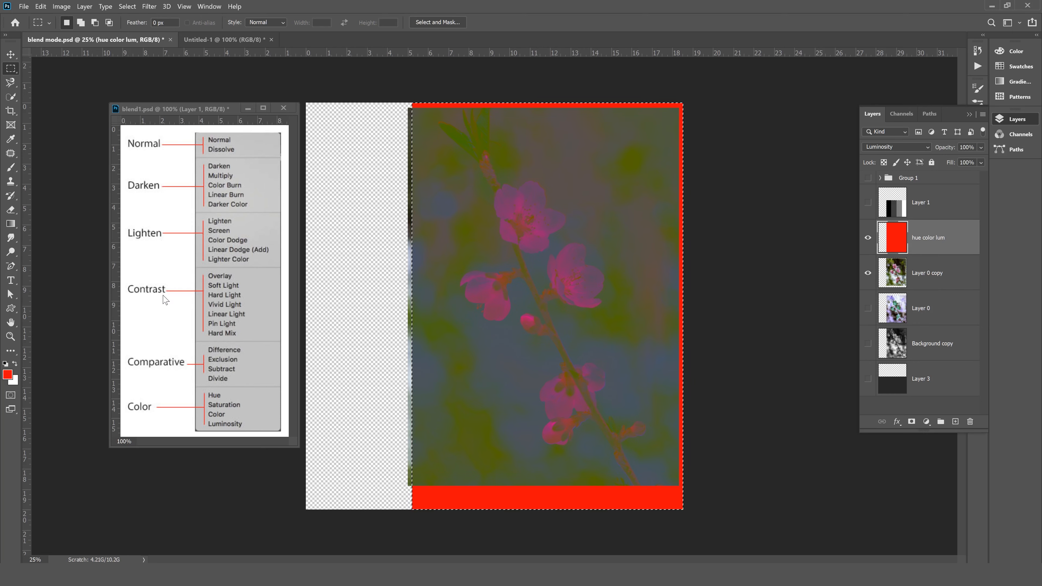
Drop and restore the selection, and fill hue color lum with dark red 670606.
{"action": "key", "text": "ctrl+d"}
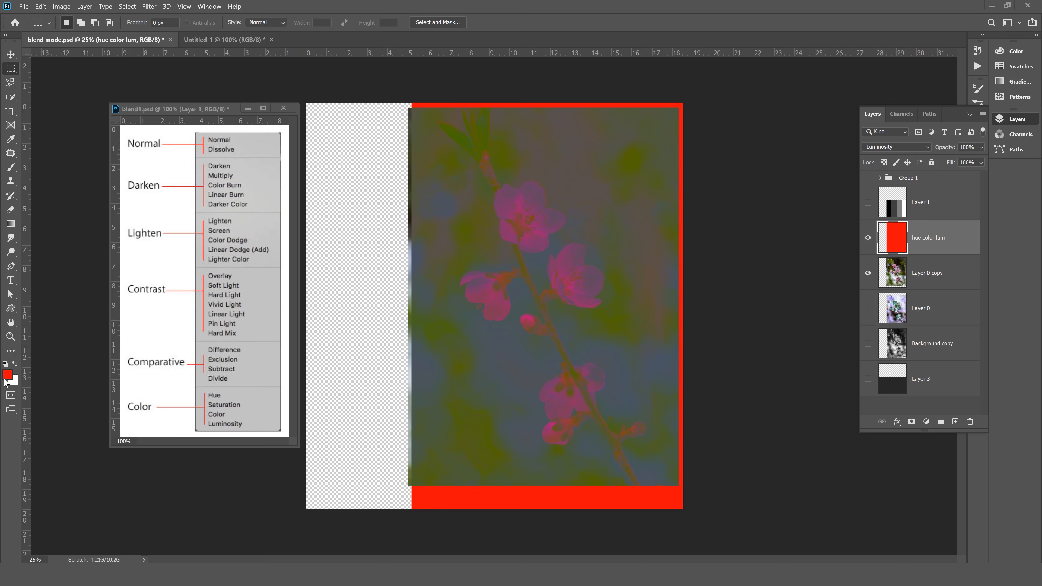
{"action": "key", "text": "ctrl+shift+d"}
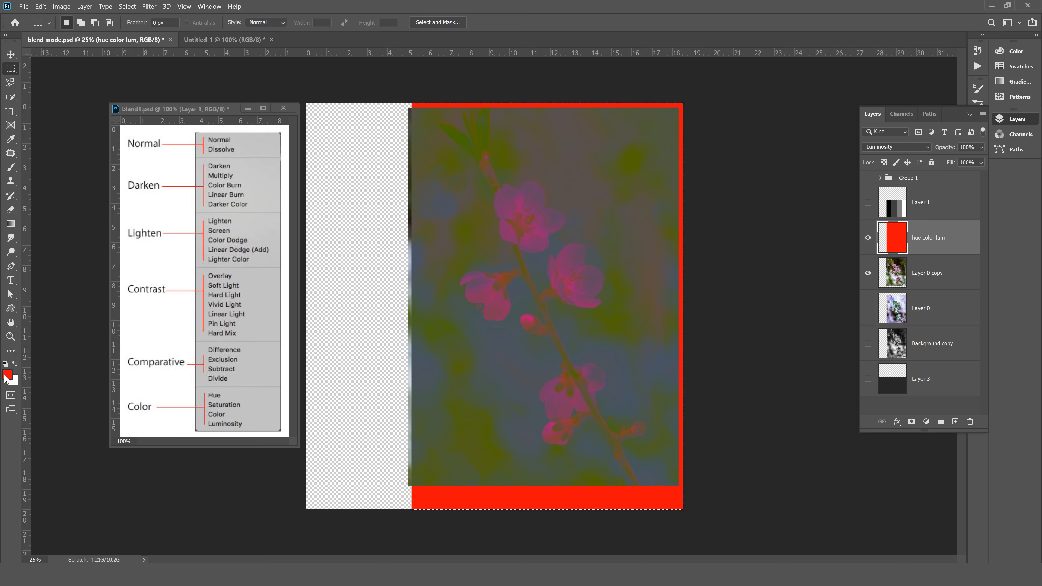
{"action": "left_click", "coordinate": [7, 375]}
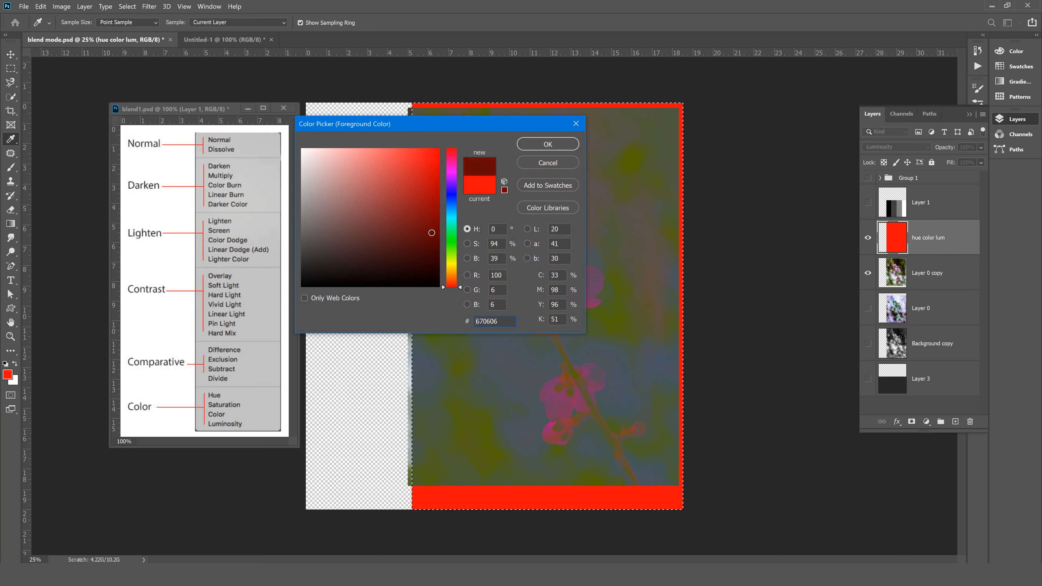
{"action": "left_click", "coordinate": [548, 144]}
{"action": "key", "text": "alt+BackSpace"}
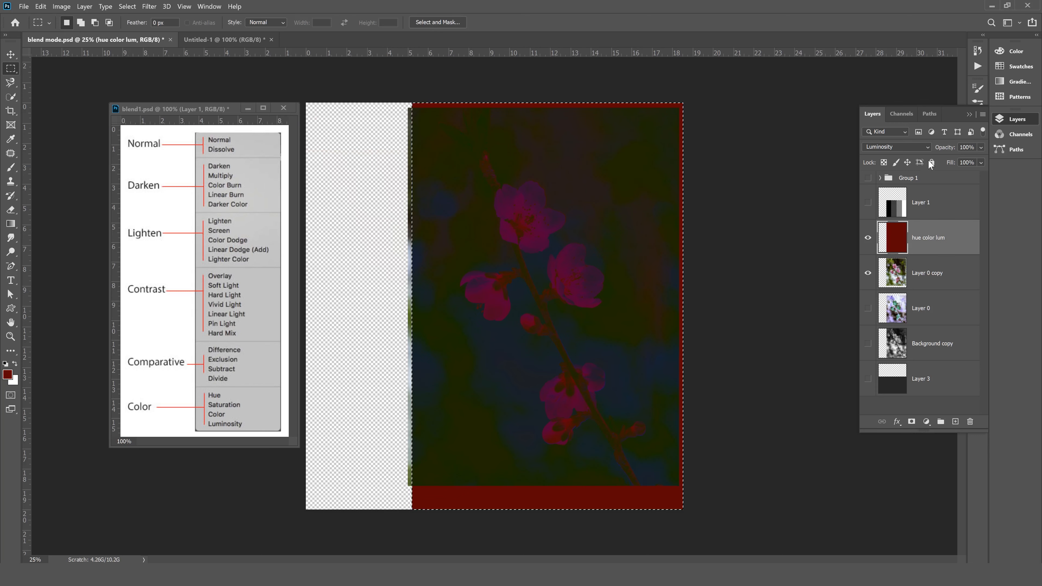
Review the layer blend modes for hue color lum and compare them with the modes offered by the Brush tool.
{"action": "left_click", "coordinate": [917, 146]}
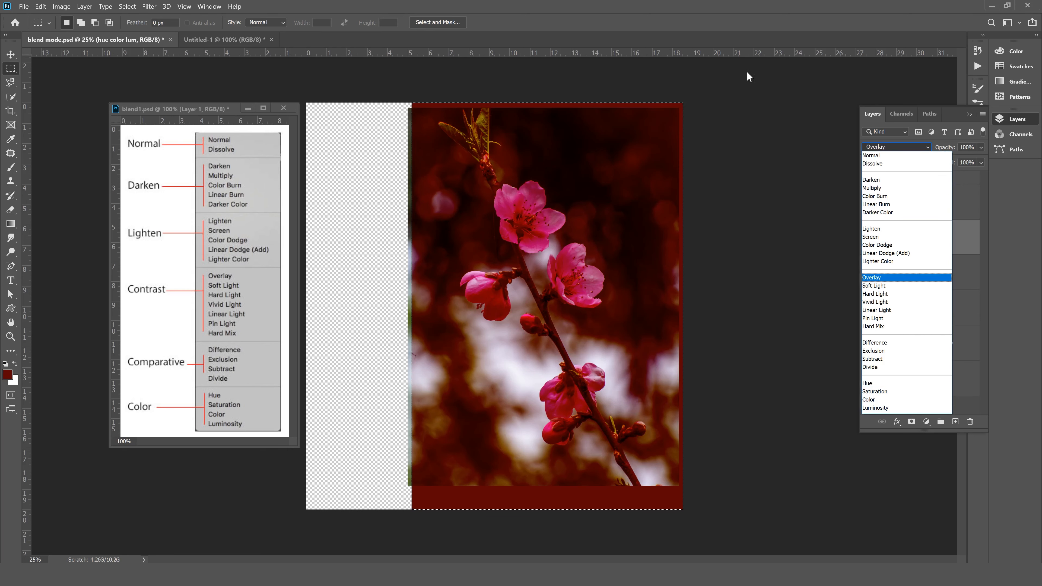
{"action": "left_click", "coordinate": [729, 33]}
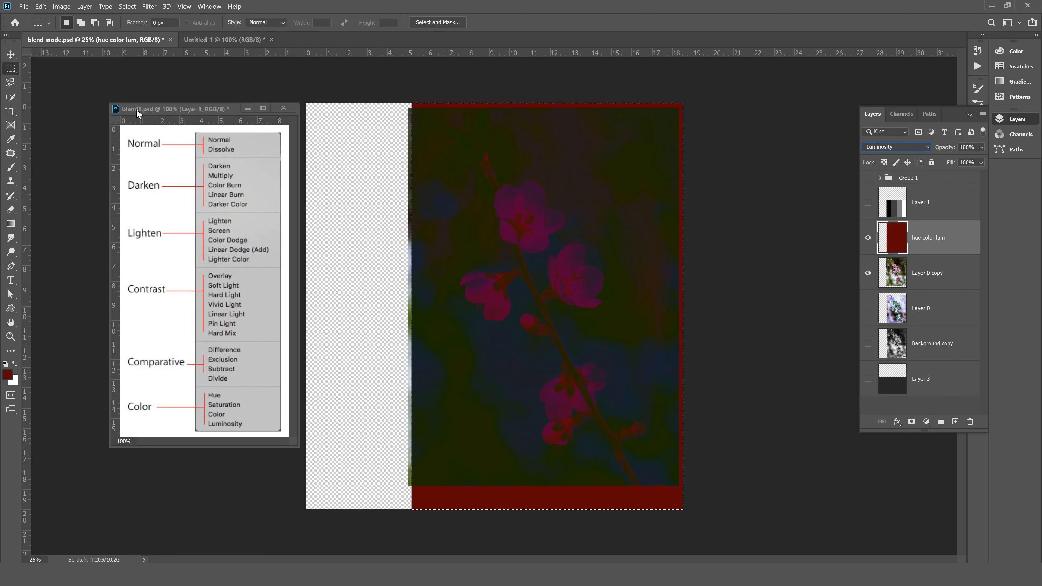
{"action": "left_click", "coordinate": [10, 167]}
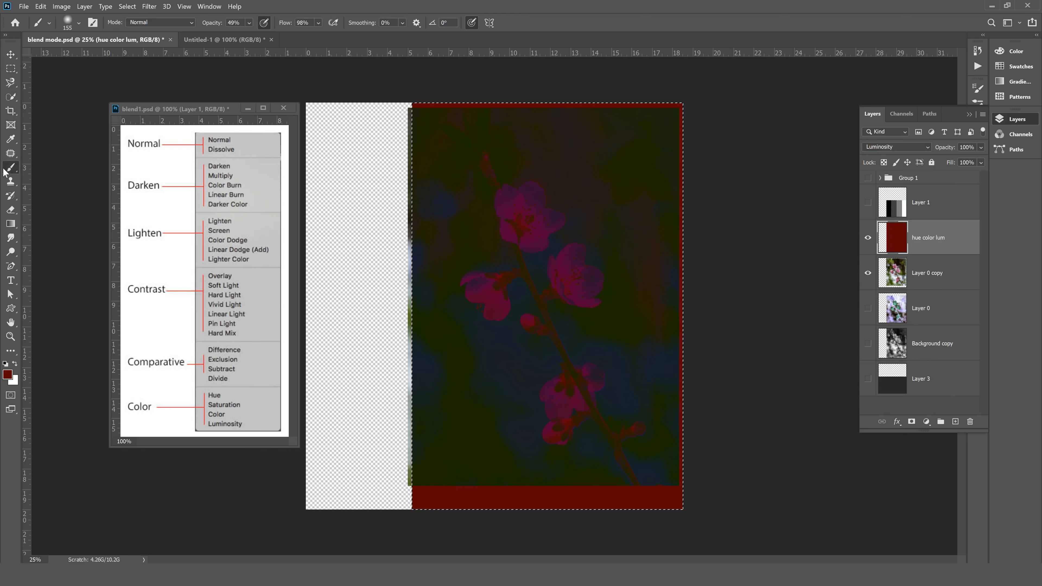
{"action": "left_click", "coordinate": [185, 23]}
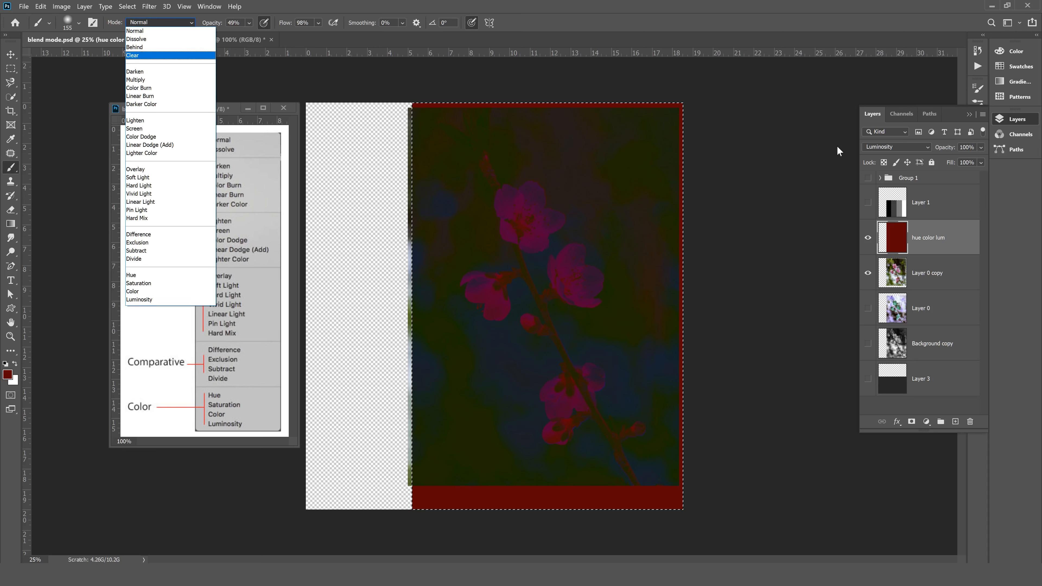
{"action": "left_click", "coordinate": [899, 146]}
{"action": "left_click", "coordinate": [898, 147]}
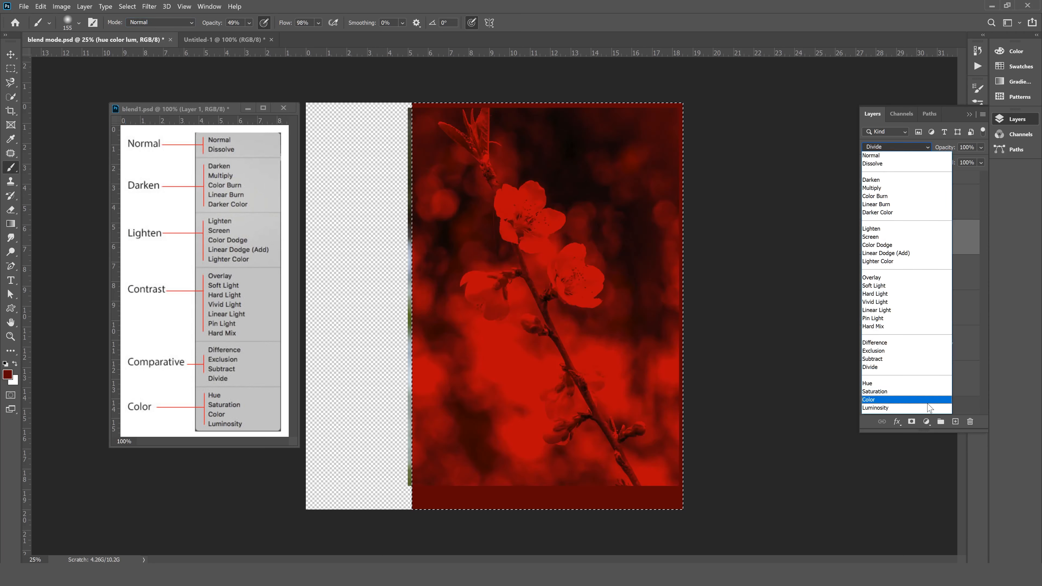
Create a new 620 × 1149 px document at 72 ppi and replace its background with an empty transparent layer.
{"action": "left_click", "coordinate": [22, 6]}
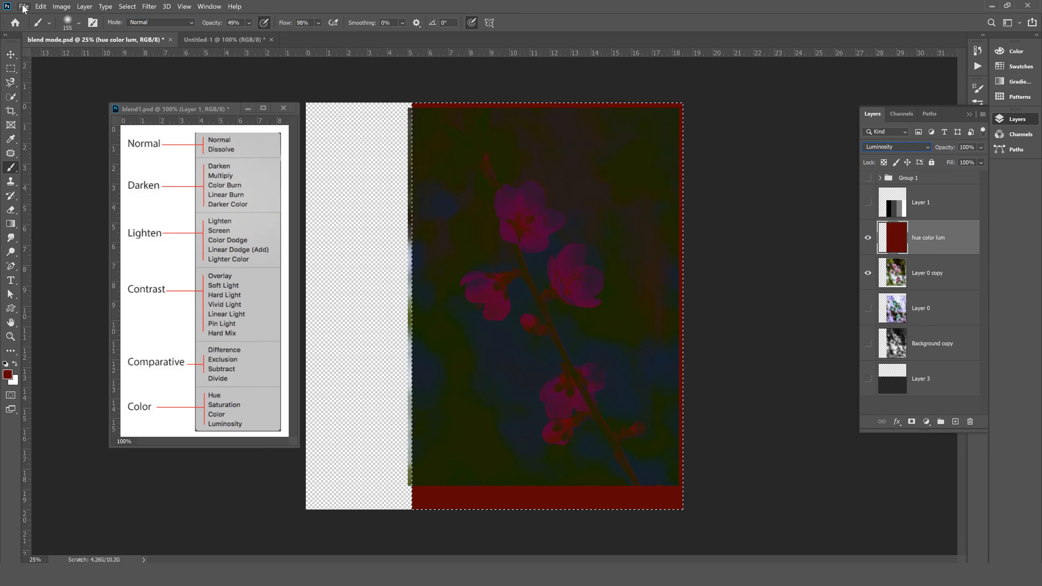
{"action": "left_click", "coordinate": [23, 7]}
{"action": "left_click", "coordinate": [29, 16]}
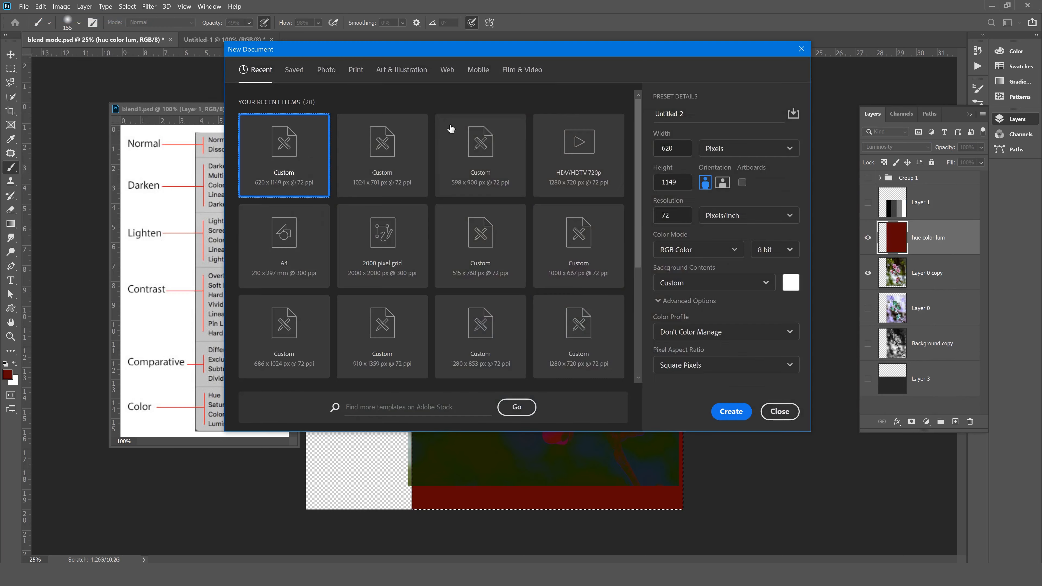
{"action": "left_click", "coordinate": [730, 410]}
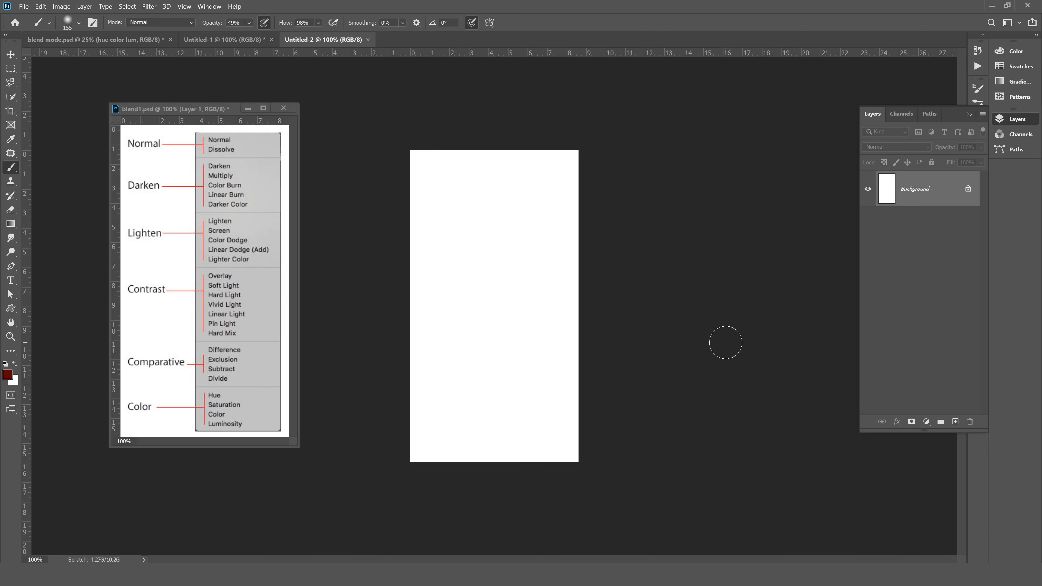
{"action": "left_click", "coordinate": [955, 421]}
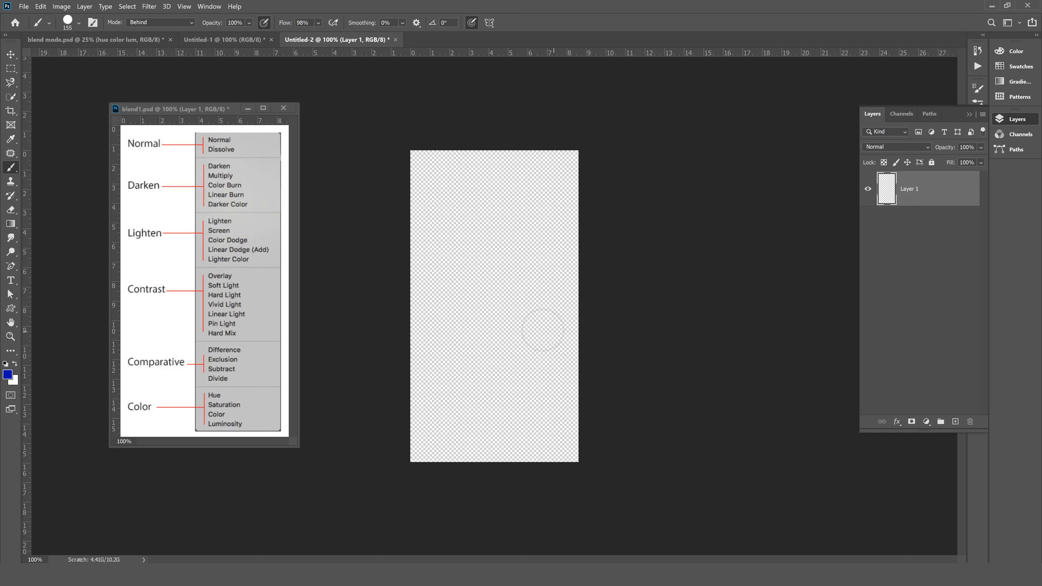
With the Brush in Behind mode, paint a thick blue diagonal stroke and three opposing diagonal strokes in dark red 8e0014.
{"action": "mouse_move", "coordinate": [427, 374]}
{"action": "left_mouse_down"}
{"action": "mouse_move", "coordinate": [554, 197]}
{"action": "mouse_move", "coordinate": [542, 185]}
{"action": "left_mouse_up"}
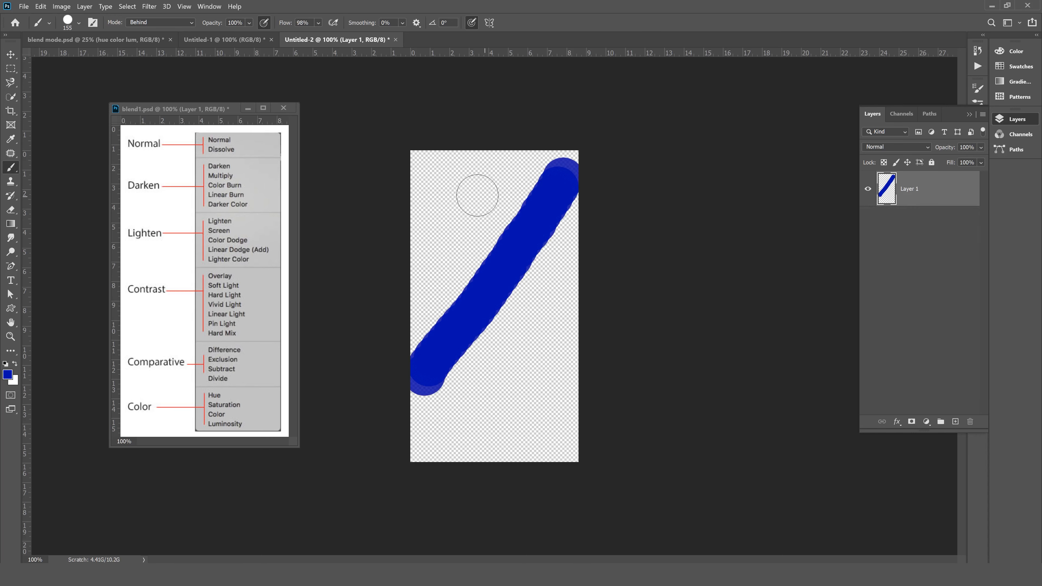
{"action": "left_click", "coordinate": [8, 374]}
{"action": "mouse_move", "coordinate": [452, 181]}
{"action": "left_mouse_down"}
{"action": "mouse_move", "coordinate": [447, 160]}
{"action": "mouse_move", "coordinate": [427, 174]}
{"action": "mouse_move", "coordinate": [440, 210]}
{"action": "left_mouse_up"}
{"action": "left_click", "coordinate": [537, 147]}
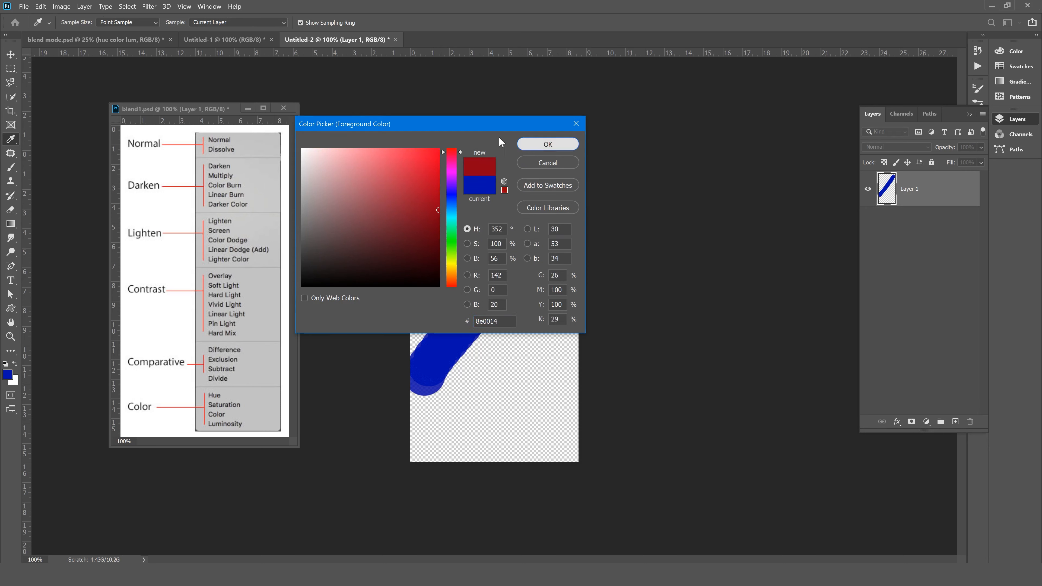
{"action": "left_click_drag", "start_coordinate": [429, 207], "coordinate": [551, 433]}
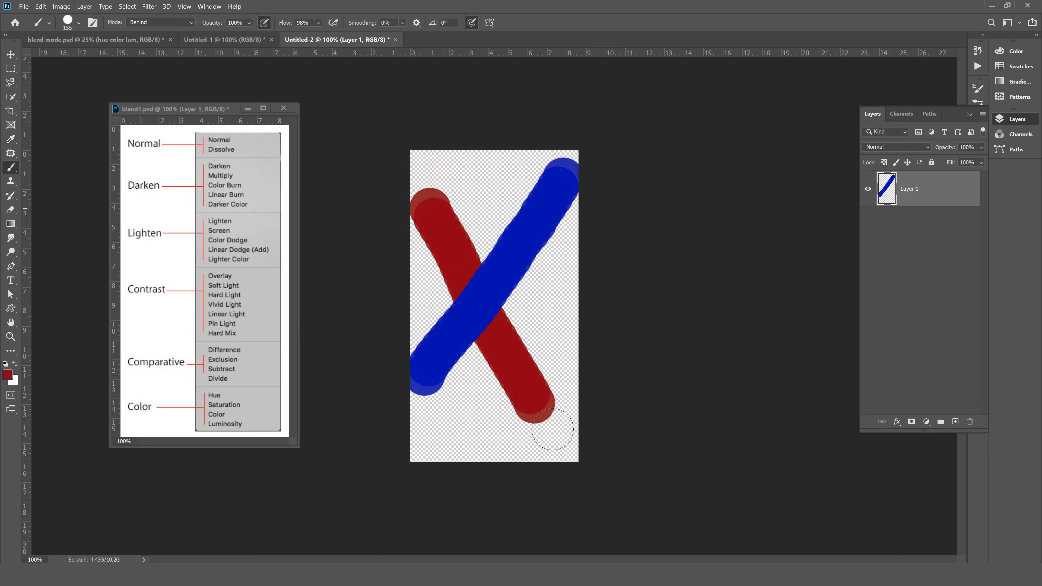
{"action": "left_click_drag", "start_coordinate": [498, 168], "coordinate": [584, 297]}
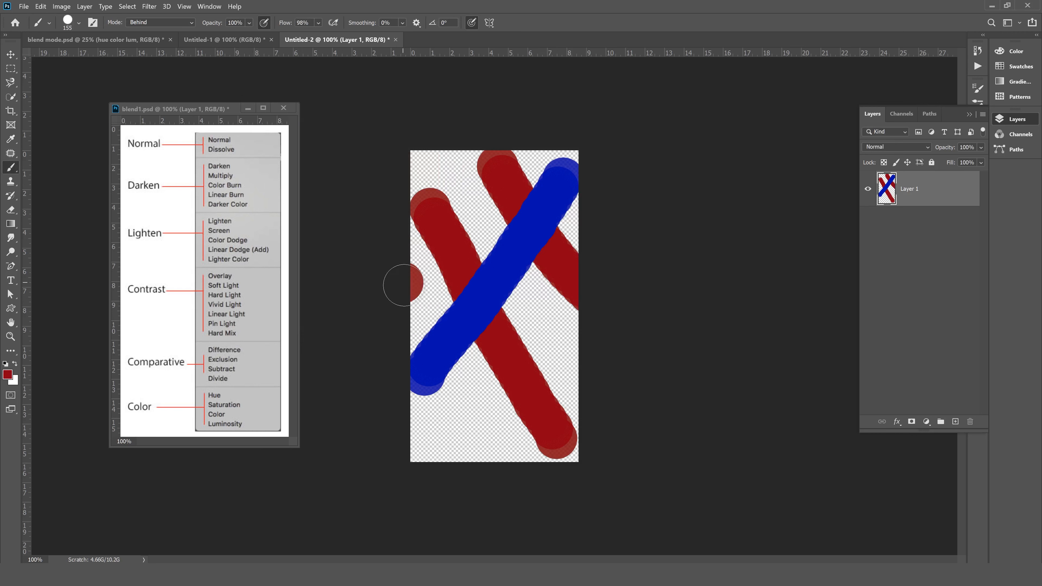
{"action": "left_click_drag", "start_coordinate": [400, 282], "coordinate": [471, 472]}
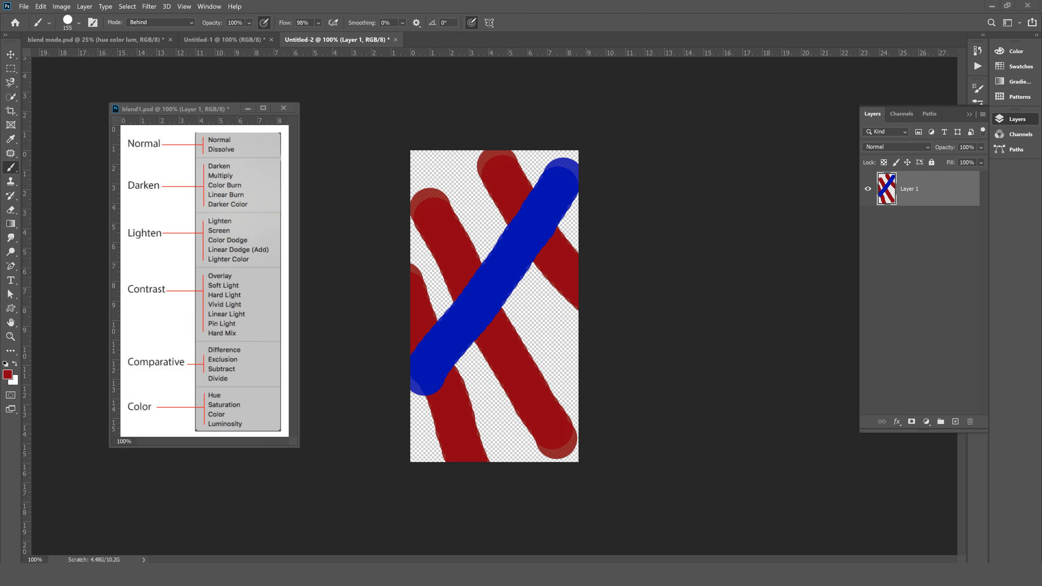
Paint a winding green 08a629 stroke behind the blue and red ones on Layer 1, using a 75 px brush.
{"action": "left_click", "coordinate": [7, 374]}
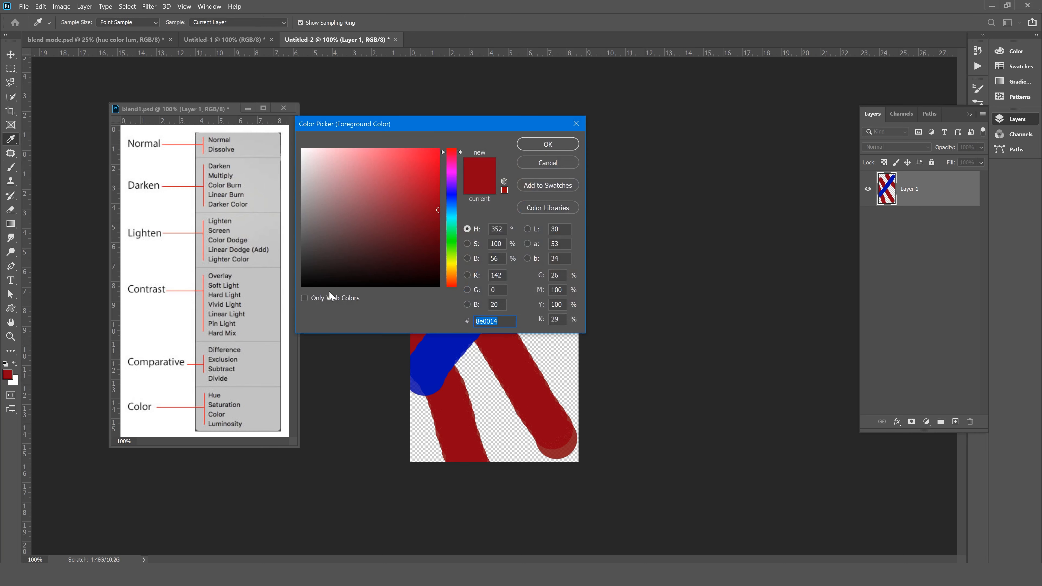
{"action": "left_click", "coordinate": [451, 237]}
{"action": "left_click", "coordinate": [433, 197]}
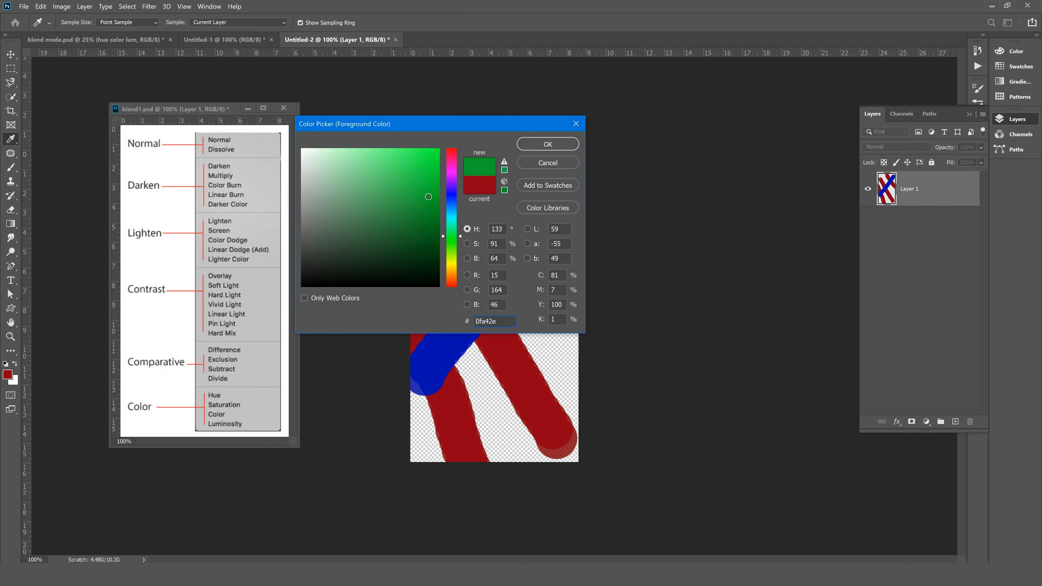
{"action": "left_click", "coordinate": [547, 144]}
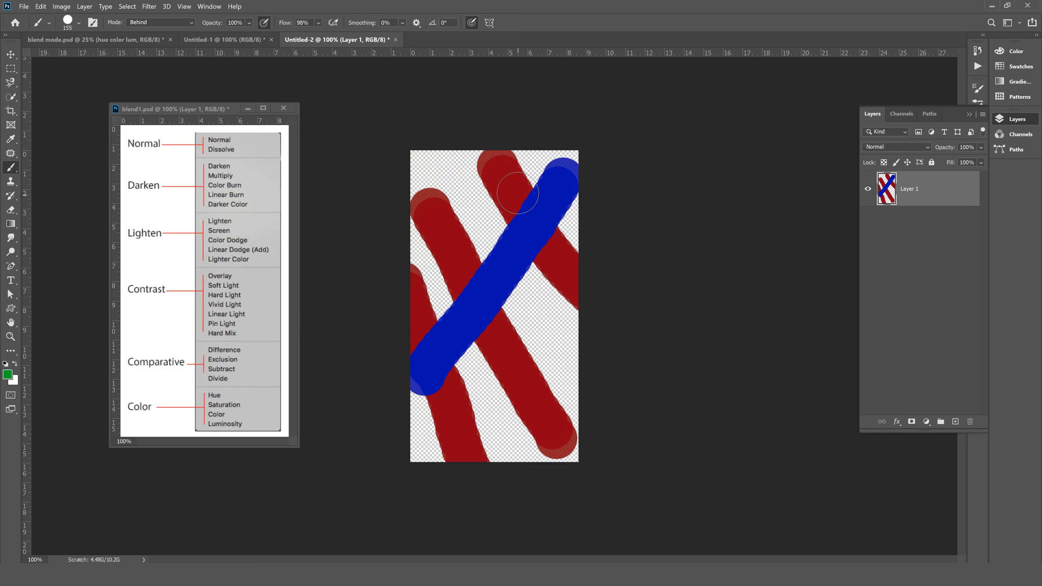
{"action": "right_click", "coordinate": [499, 184]}
{"action": "left_click_drag", "start_coordinate": [596, 210], "coordinate": [589, 210]}
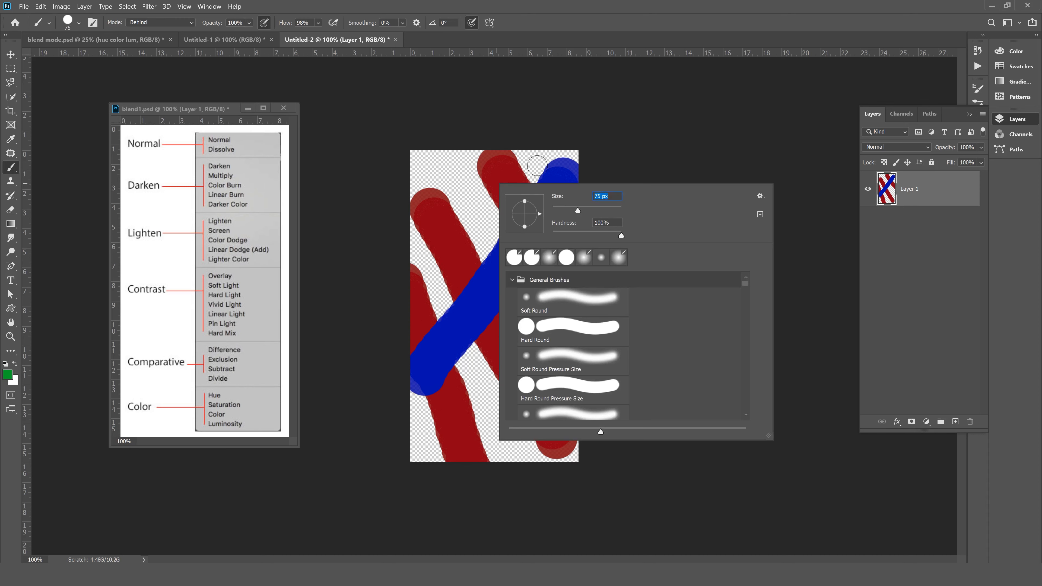
{"action": "mouse_move", "coordinate": [533, 153]}
{"action": "left_mouse_down"}
{"action": "mouse_move", "coordinate": [436, 218]}
{"action": "mouse_move", "coordinate": [407, 257]}
{"action": "mouse_move", "coordinate": [396, 317]}
{"action": "mouse_move", "coordinate": [521, 363]}
{"action": "mouse_move", "coordinate": [510, 424]}
{"action": "mouse_move", "coordinate": [409, 461]}
{"action": "mouse_move", "coordinate": [464, 383]}
{"action": "mouse_move", "coordinate": [534, 317]}
{"action": "mouse_move", "coordinate": [584, 223]}
{"action": "left_mouse_up"}
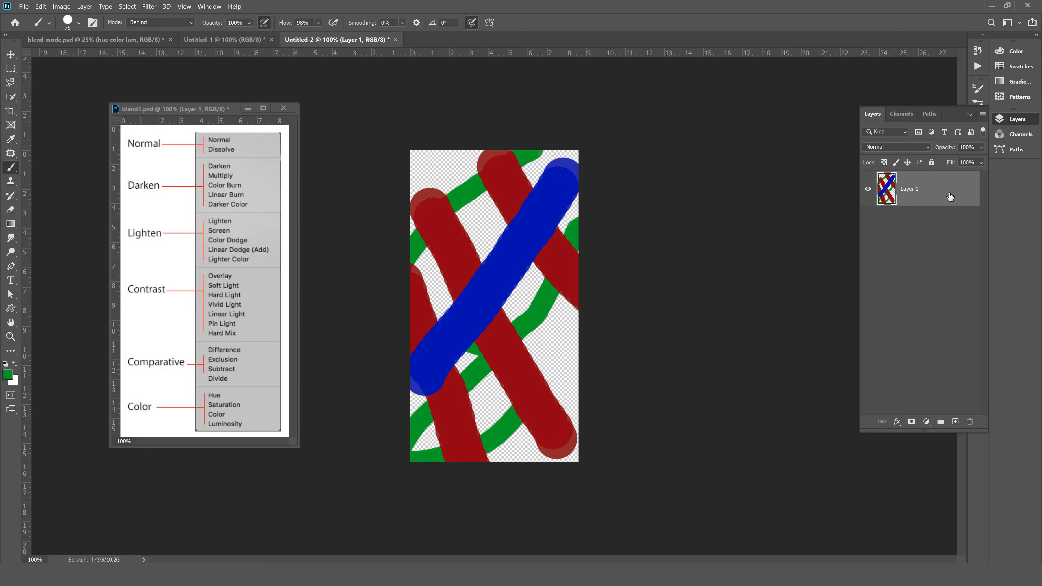
Add a new empty layer directly below Layer 1.
{"action": "left_click", "coordinate": [952, 422], "text": "ctrl"}
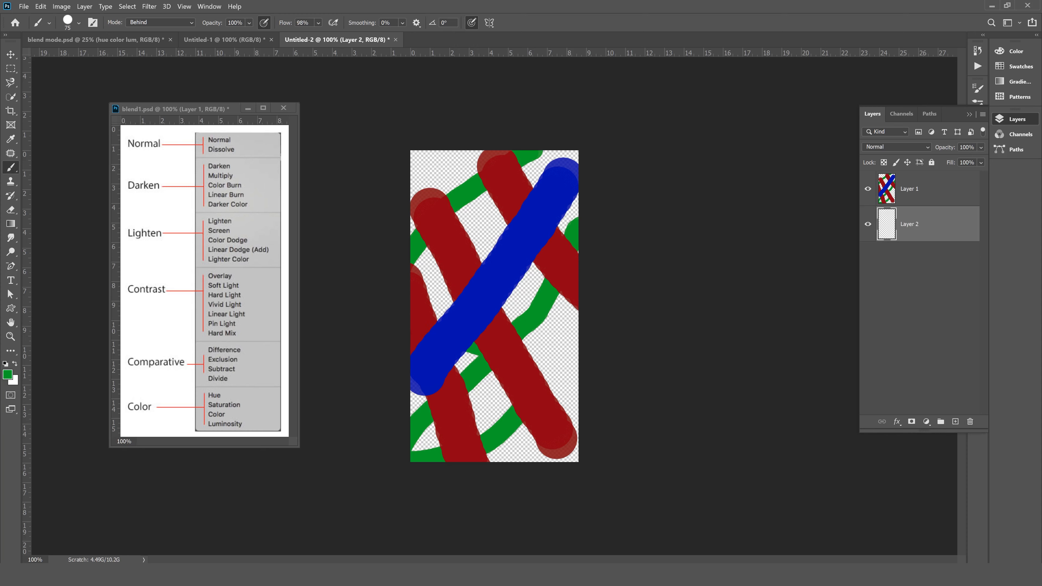
{"action": "right_click", "coordinate": [114, 293]}
{"action": "left_click", "coordinate": [11, 381]}
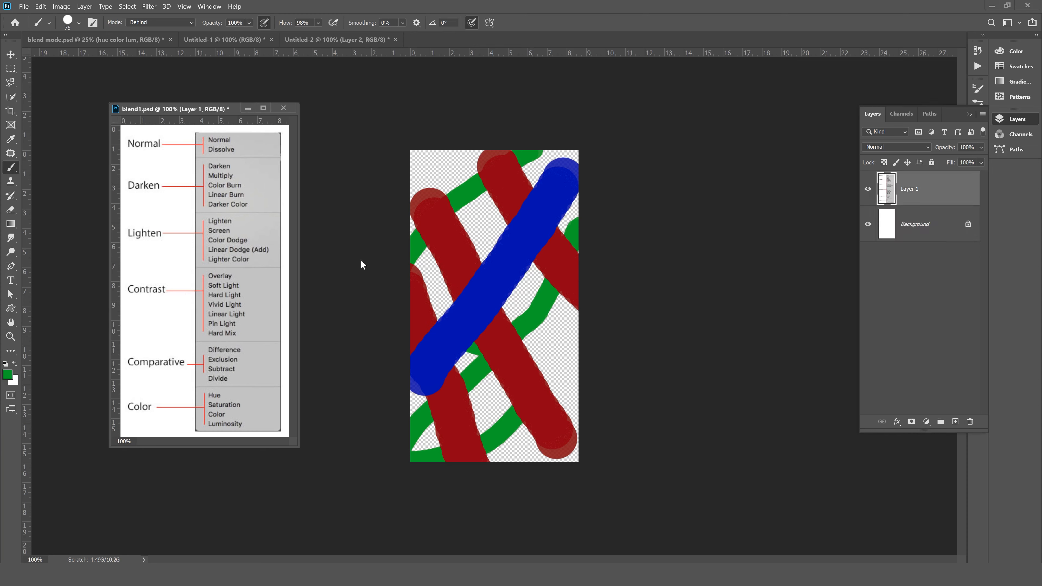
Set the foreground color to magenta c607d2 and paint a winding stroke down the full height of Layer 2.
{"action": "left_click", "coordinate": [7, 374]}
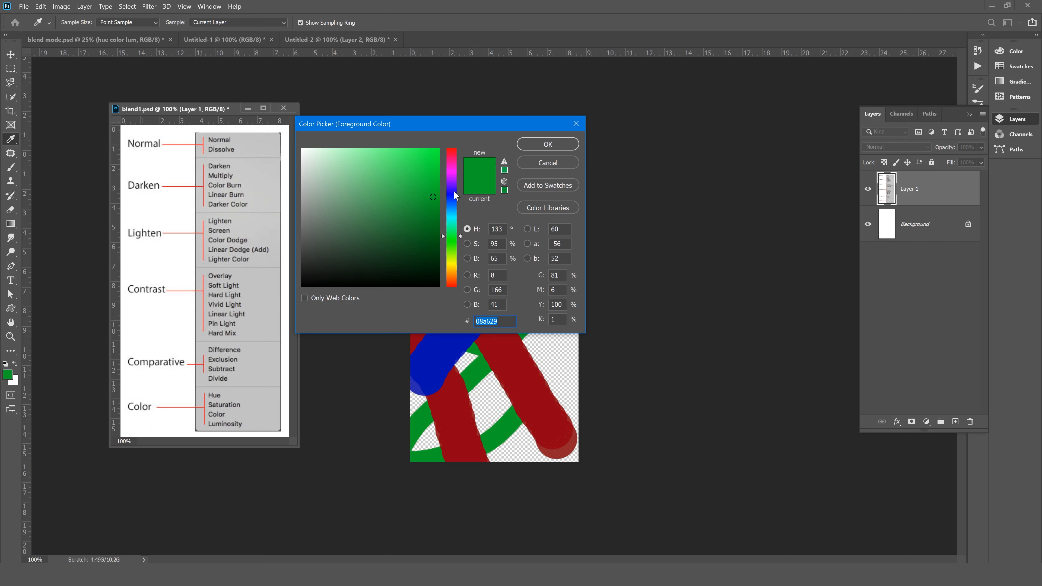
{"action": "left_click_drag", "start_coordinate": [454, 196], "coordinate": [453, 173]}
{"action": "left_click", "coordinate": [434, 173]}
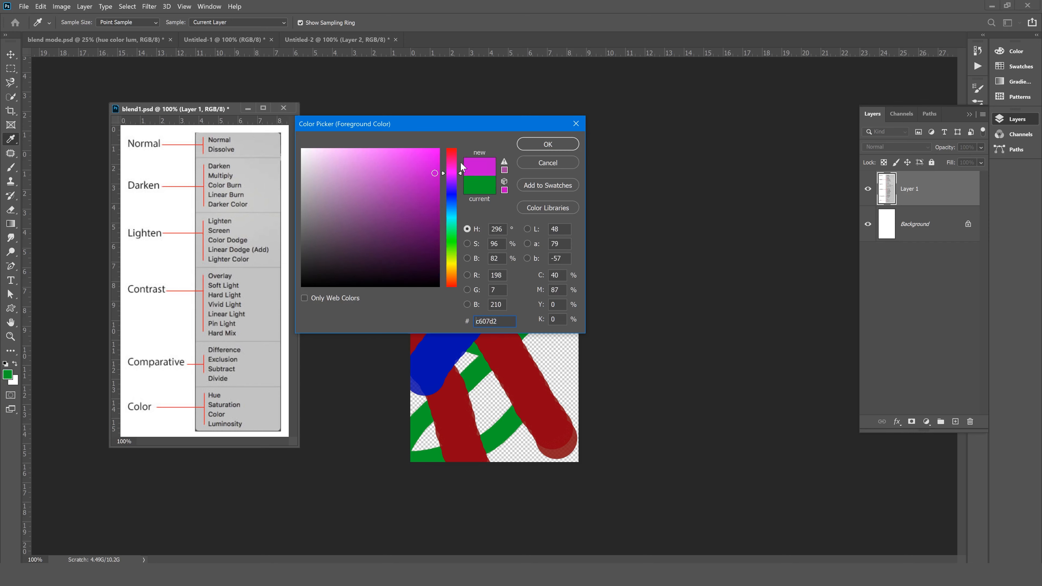
{"action": "left_click", "coordinate": [548, 144]}
{"action": "left_click", "coordinate": [545, 195]}
{"action": "mouse_move", "coordinate": [529, 176]}
{"action": "left_mouse_down"}
{"action": "mouse_move", "coordinate": [461, 226]}
{"action": "mouse_move", "coordinate": [463, 263]}
{"action": "mouse_move", "coordinate": [565, 305]}
{"action": "mouse_move", "coordinate": [522, 377]}
{"action": "mouse_move", "coordinate": [540, 429]}
{"action": "mouse_move", "coordinate": [438, 450]}
{"action": "mouse_move", "coordinate": [457, 365]}
{"action": "mouse_move", "coordinate": [592, 295]}
{"action": "left_mouse_up"}
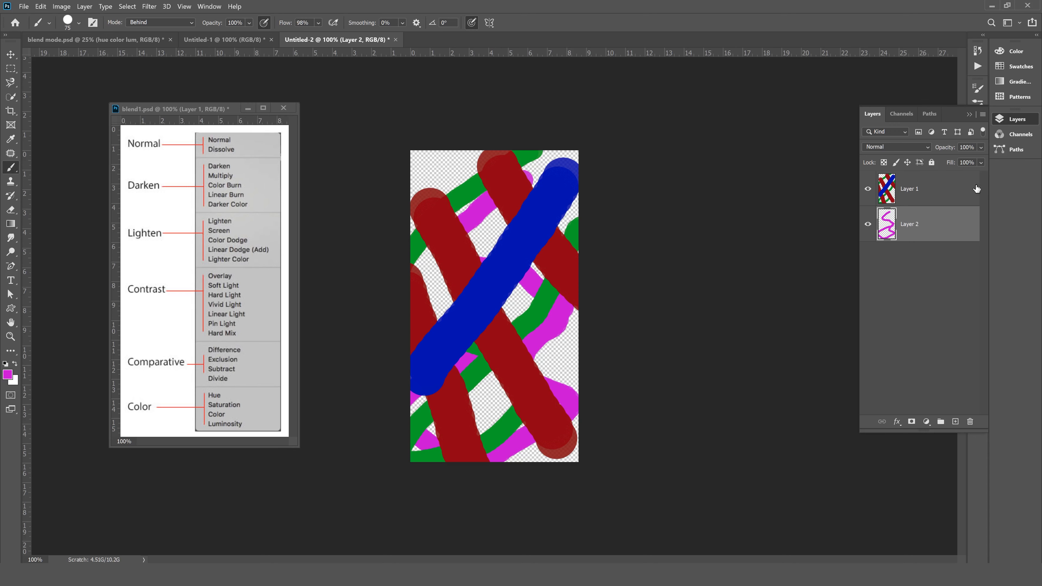
Add a new empty layer above Layer 1 and hide Layer 1 and Layer 2.
{"action": "left_click", "coordinate": [960, 192]}
{"action": "left_click", "coordinate": [955, 422]}
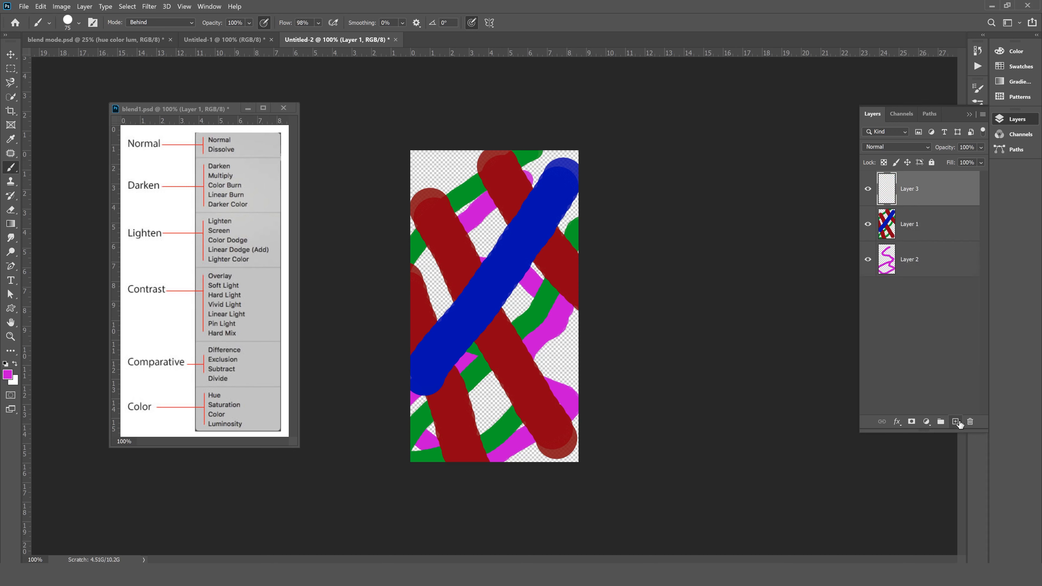
{"action": "left_click_drag", "start_coordinate": [866, 227], "coordinate": [868, 259]}
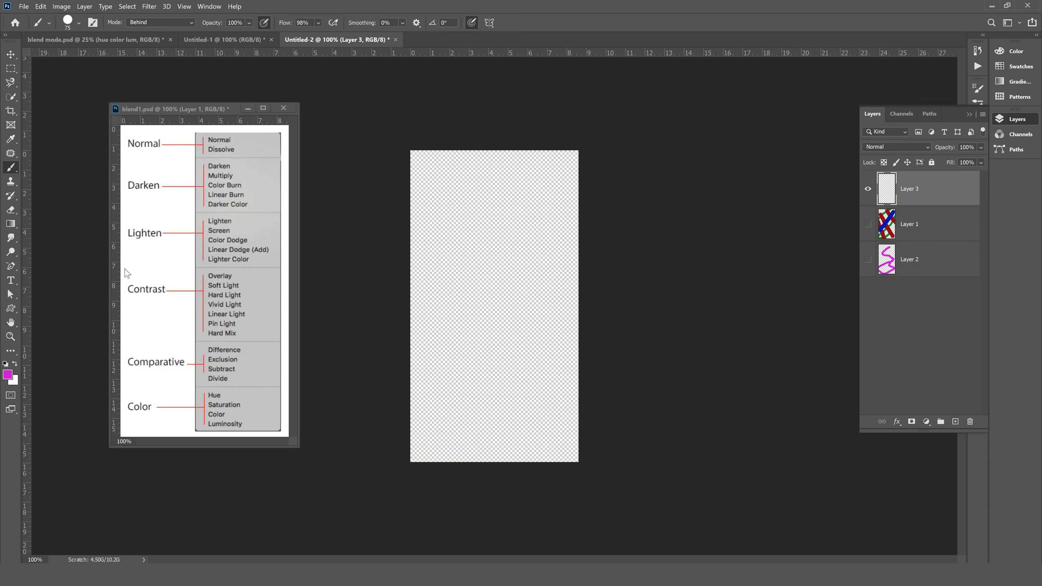
Paint four roughly parallel magenta diagonal strokes across Layer 3.
{"action": "left_click_drag", "start_coordinate": [426, 358], "coordinate": [561, 162]}
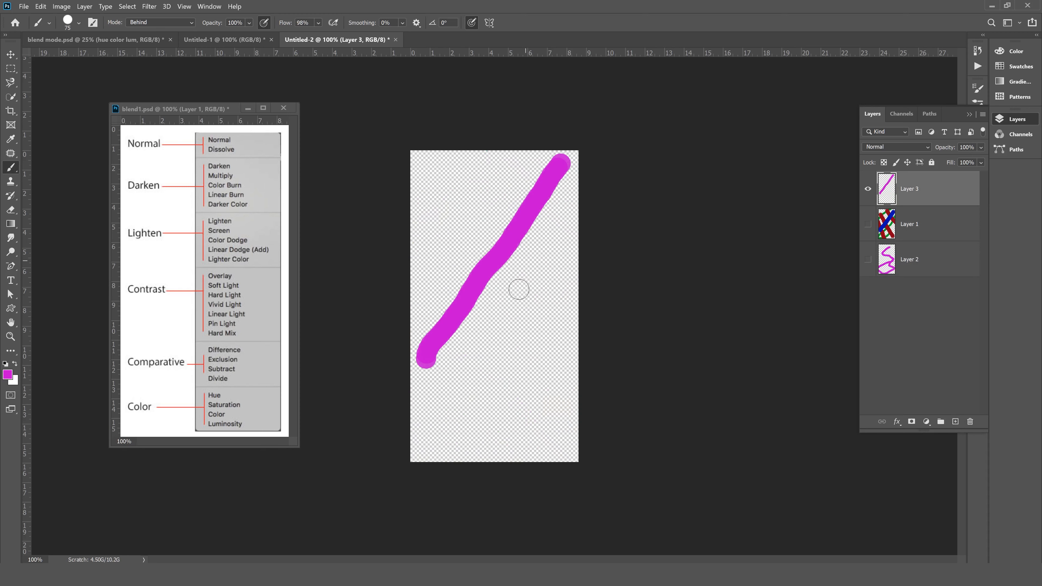
{"action": "left_click_drag", "start_coordinate": [455, 404], "coordinate": [584, 252]}
{"action": "left_click_drag", "start_coordinate": [415, 277], "coordinate": [505, 159]}
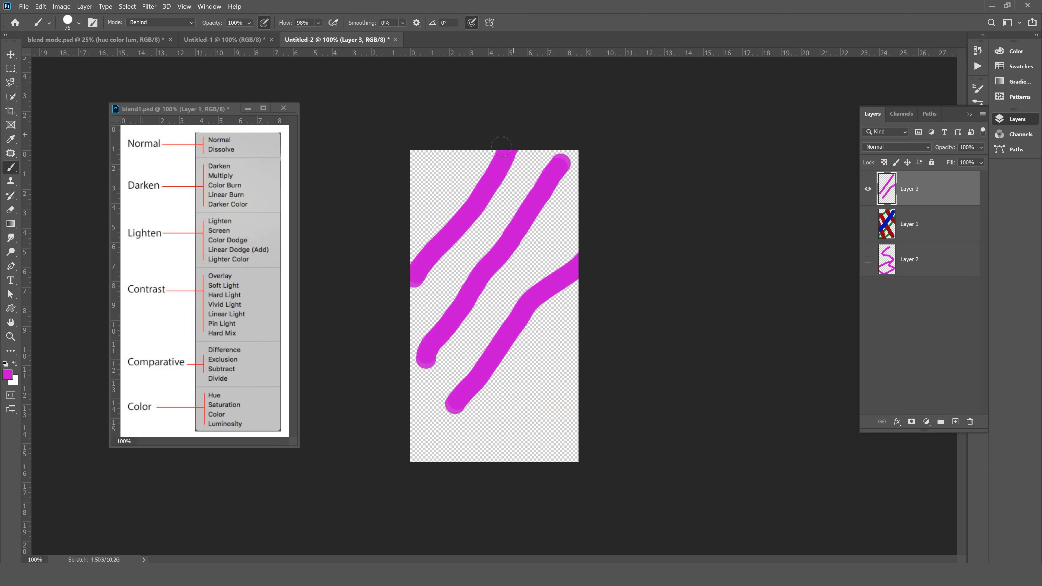
{"action": "left_click_drag", "start_coordinate": [408, 217], "coordinate": [493, 131]}
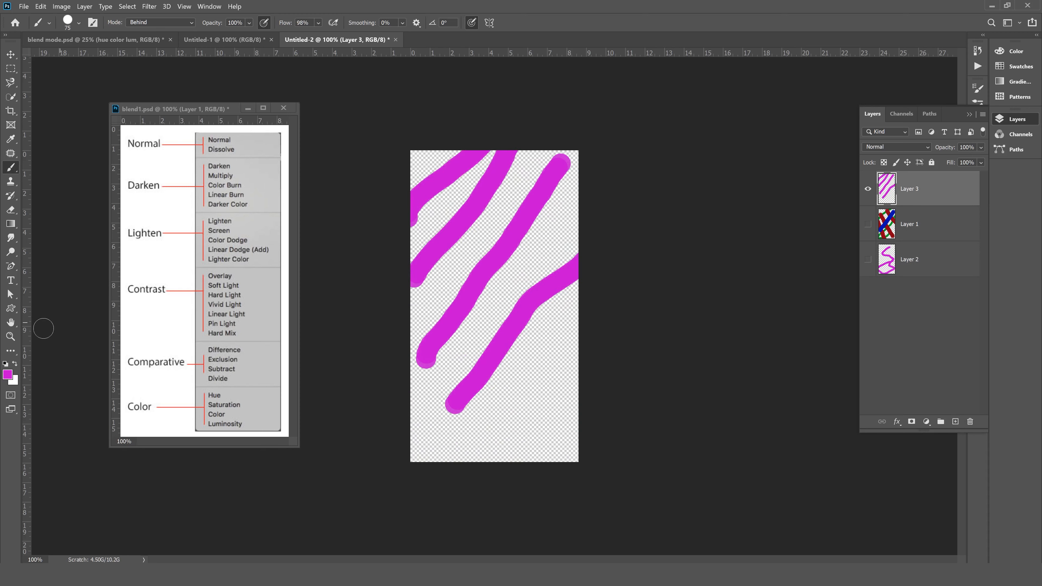
Set the foreground to near-black 040004 and the brush to 18 px, and paint a short Behind stroke across a magenta stripe.
{"action": "left_click", "coordinate": [9, 373]}
{"action": "left_click", "coordinate": [429, 286]}
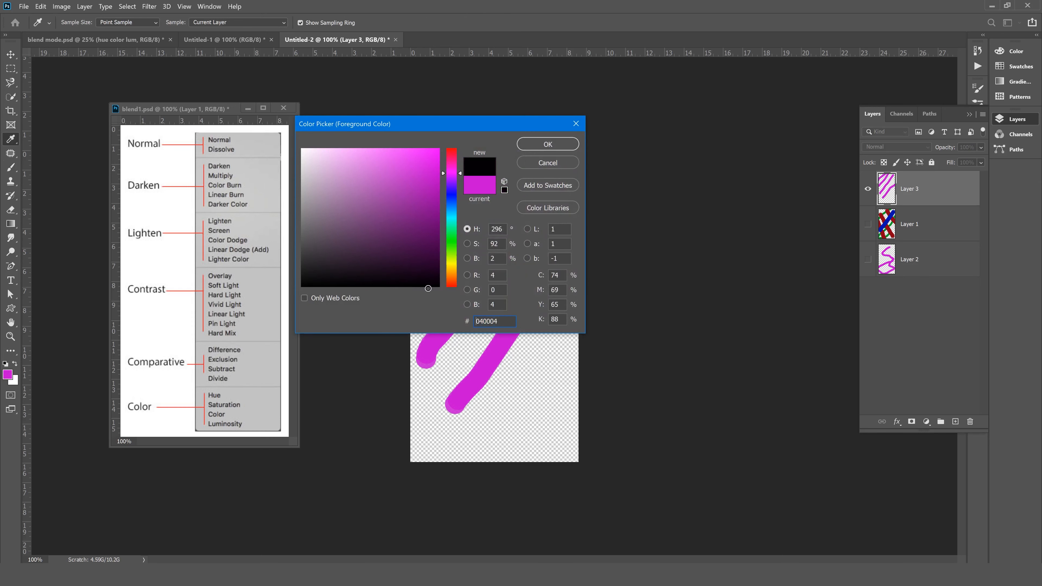
{"action": "left_click", "coordinate": [550, 146]}
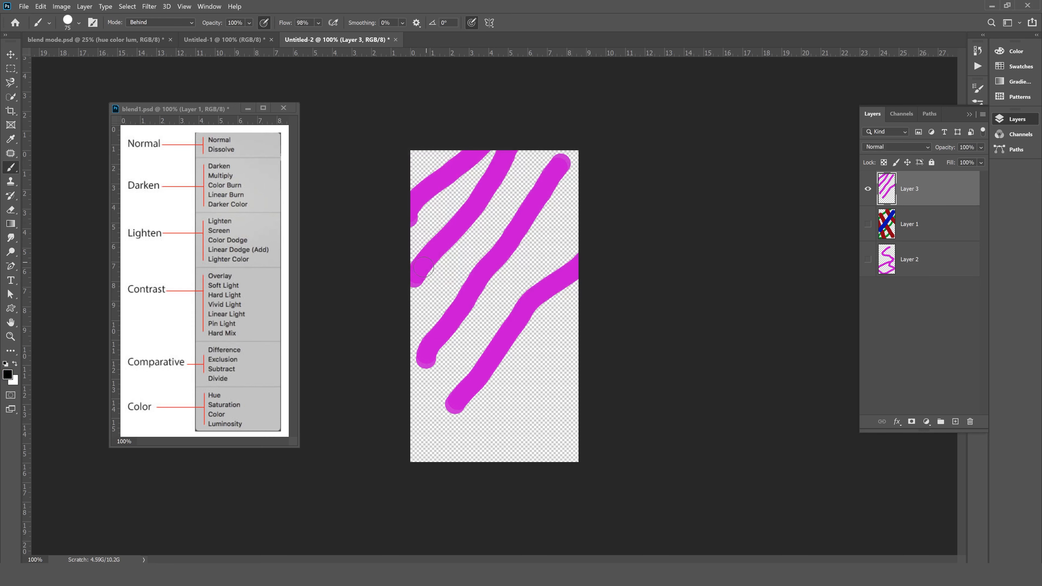
{"action": "scroll", "coordinate": [422, 306], "scroll_direction": "up", "scroll_amount": 3}
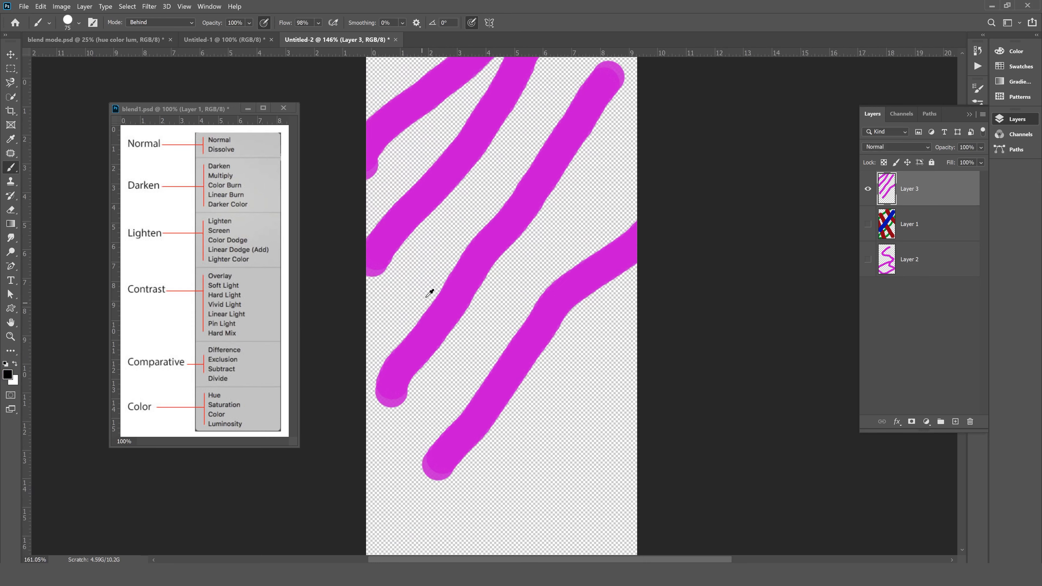
{"action": "right_click", "coordinate": [449, 282]}
{"action": "left_click_drag", "start_coordinate": [516, 308], "coordinate": [512, 309]}
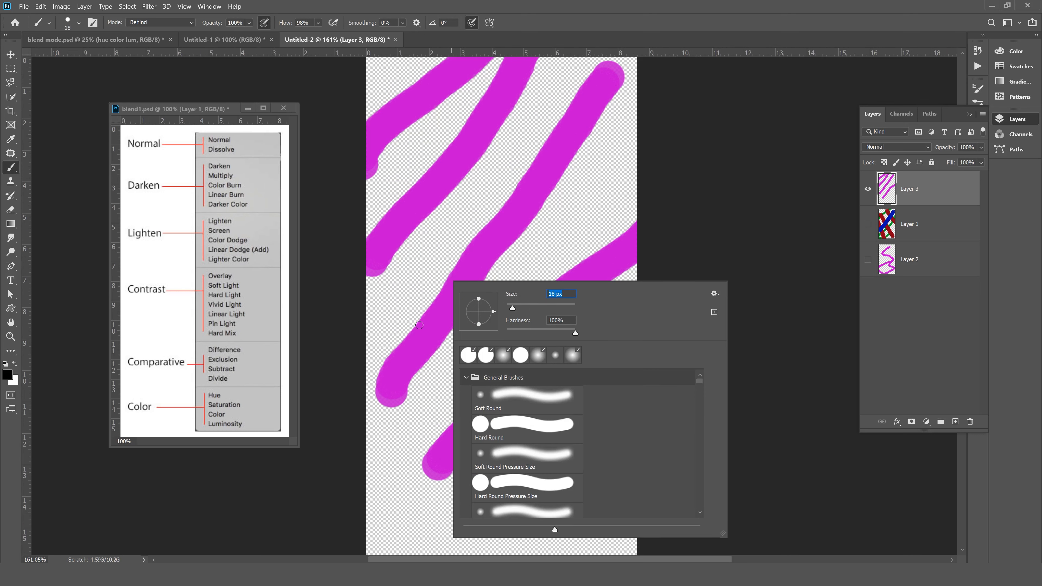
{"action": "left_click", "coordinate": [708, 9]}
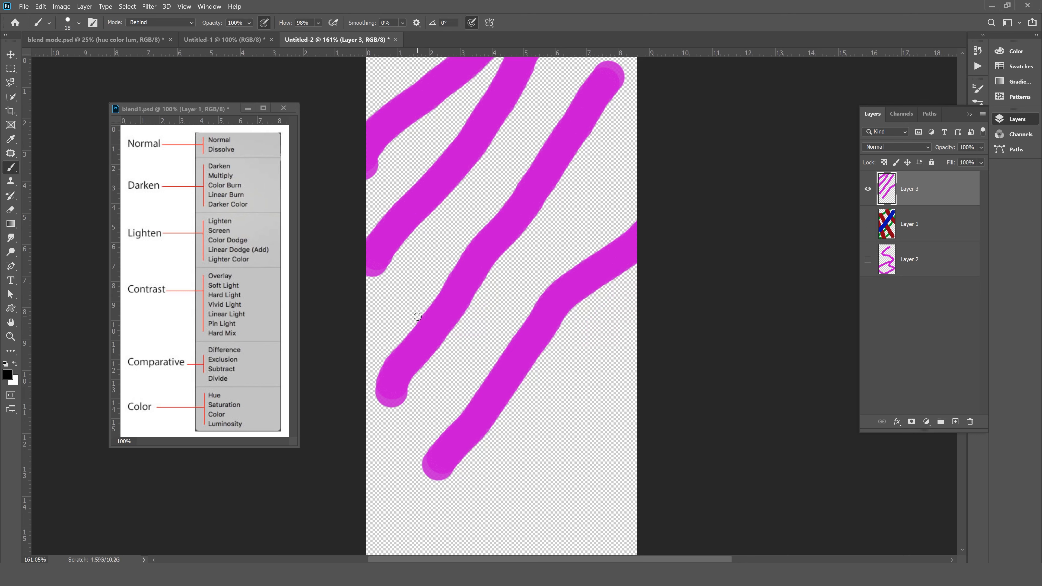
{"action": "left_click_drag", "start_coordinate": [425, 341], "coordinate": [430, 361]}
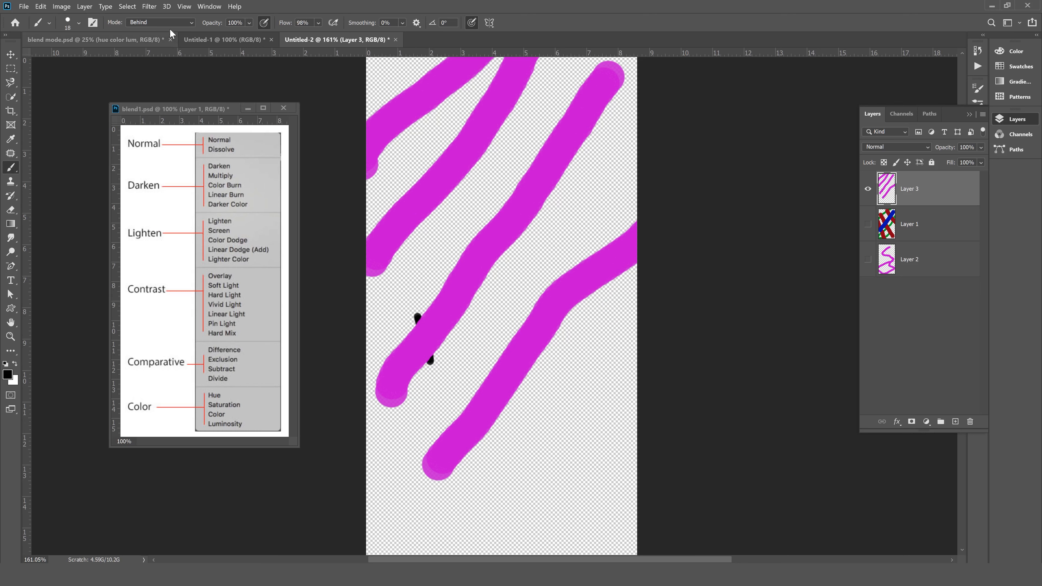
Undo the Behind stroke, set the brush mode to Normal, and paint two short black strokes across a magenta stripe on Layer 3.
{"action": "left_click", "coordinate": [160, 22]}
{"action": "left_click", "coordinate": [147, 29]}
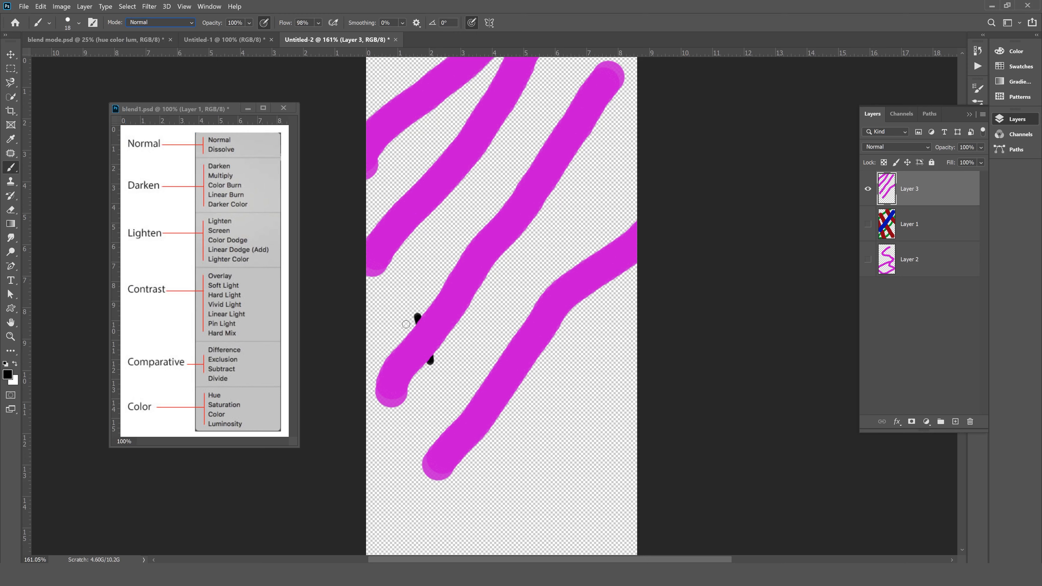
{"action": "key", "text": "ctrl+z"}
{"action": "key", "text": "ctrl+z"}
{"action": "left_click_drag", "start_coordinate": [415, 330], "coordinate": [422, 365]}
{"action": "scroll", "coordinate": [421, 361], "scroll_direction": "up", "scroll_amount": 10}
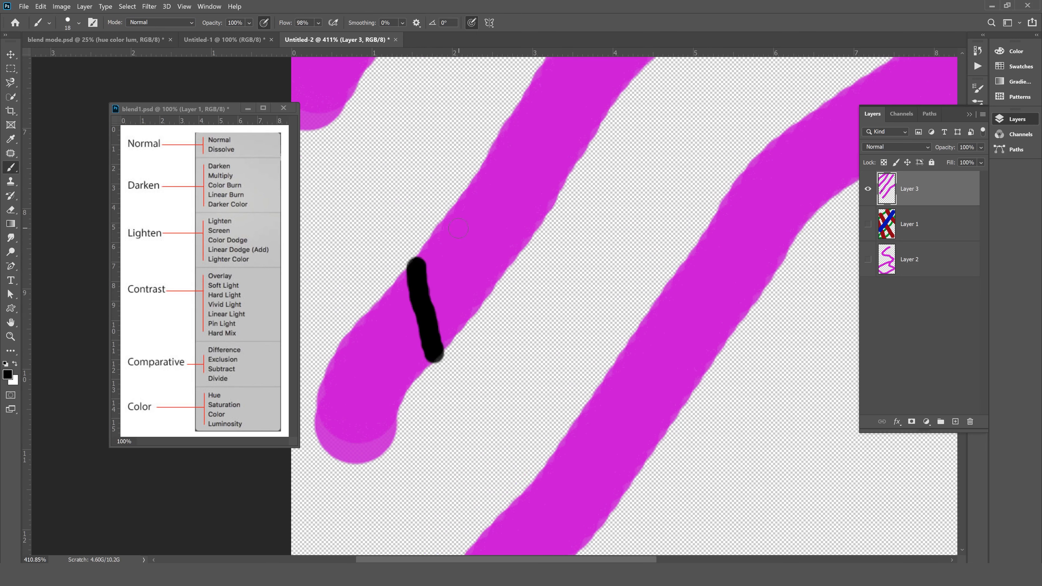
{"action": "left_click_drag", "start_coordinate": [453, 226], "coordinate": [470, 301]}
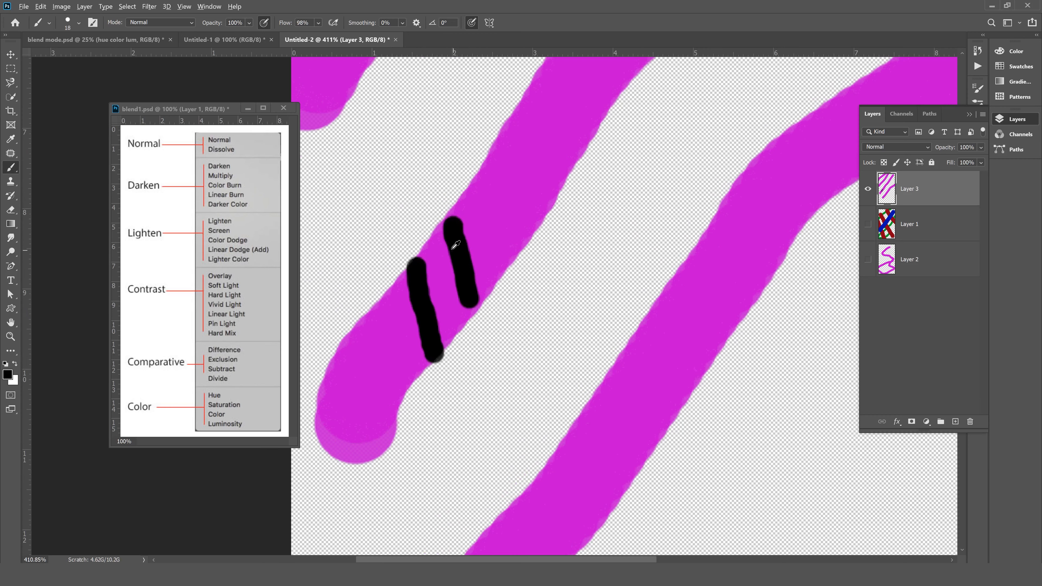
{"action": "scroll", "coordinate": [444, 237], "scroll_direction": "down", "scroll_amount": 10, "text": "alt"}
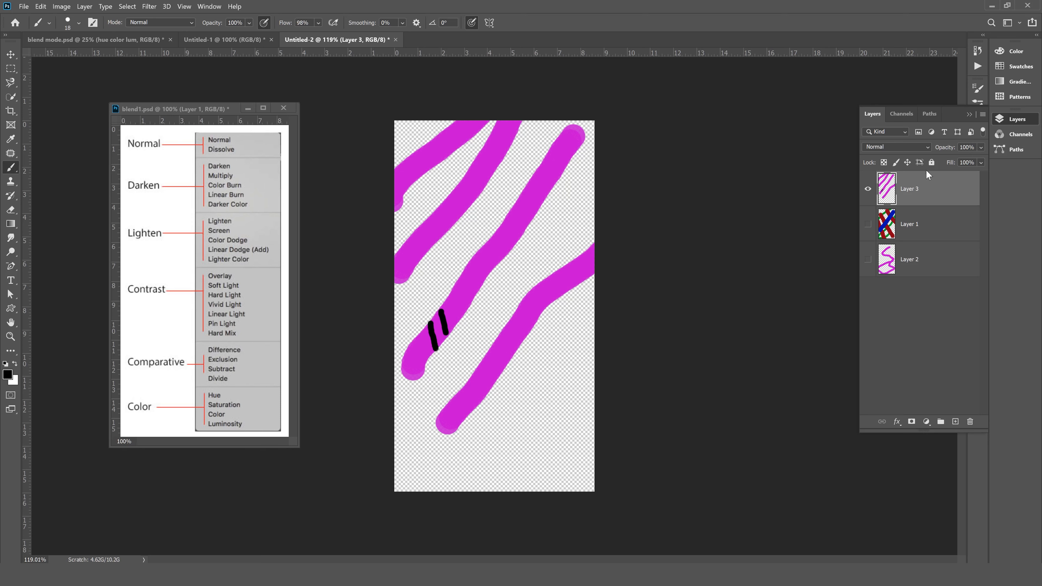
Lock Layer 3's transparent pixels and paint many short black strokes across all the magenta stripes.
{"action": "left_click", "coordinate": [884, 162]}
{"action": "left_click_drag", "start_coordinate": [552, 272], "coordinate": [558, 300]}
{"action": "left_click_drag", "start_coordinate": [518, 373], "coordinate": [520, 302]}
{"action": "left_click_drag", "start_coordinate": [419, 148], "coordinate": [422, 174]}
{"action": "mouse_move", "coordinate": [437, 209]}
{"action": "left_mouse_down"}
{"action": "mouse_move", "coordinate": [447, 229]}
{"action": "mouse_move", "coordinate": [457, 185]}
{"action": "left_mouse_up"}
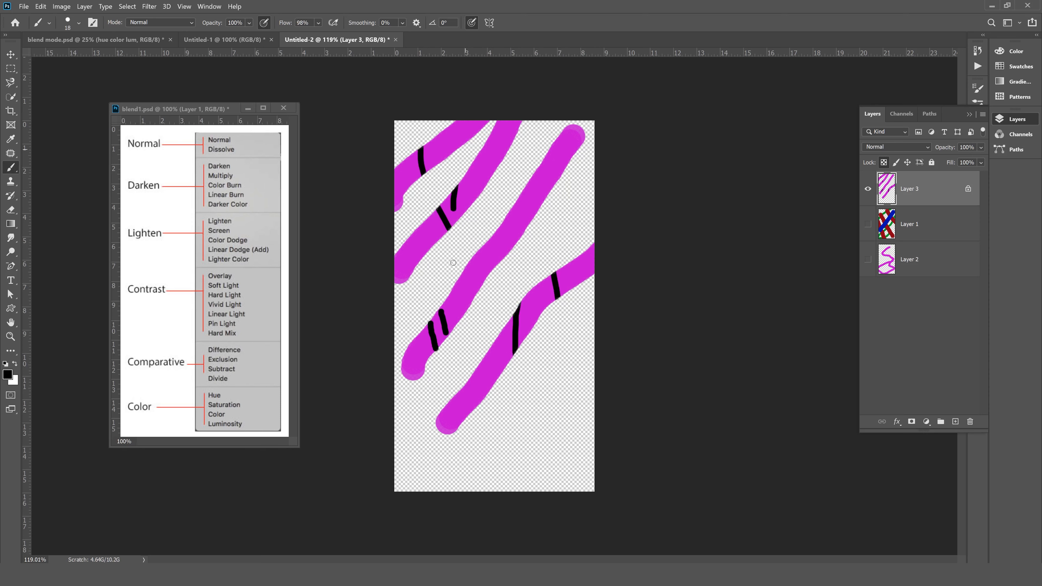
{"action": "left_click_drag", "start_coordinate": [455, 284], "coordinate": [454, 306]}
{"action": "left_click_drag", "start_coordinate": [523, 191], "coordinate": [526, 230]}
{"action": "left_click_drag", "start_coordinate": [528, 291], "coordinate": [529, 329]}
{"action": "left_click_drag", "start_coordinate": [566, 137], "coordinate": [571, 159]}
{"action": "left_click_drag", "start_coordinate": [588, 249], "coordinate": [586, 277]}
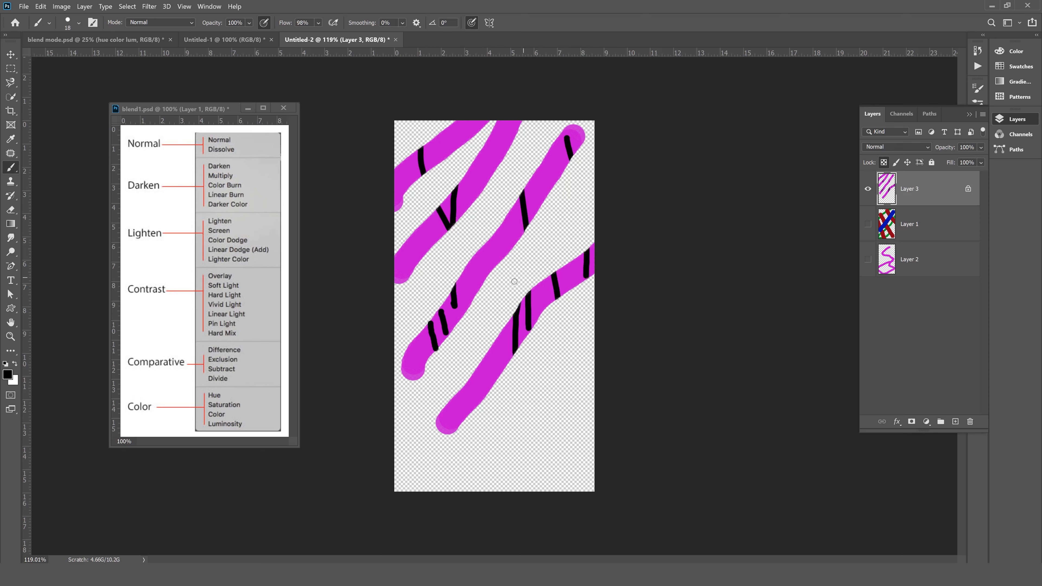
{"action": "left_click_drag", "start_coordinate": [483, 366], "coordinate": [478, 406]}
{"action": "left_click_drag", "start_coordinate": [476, 252], "coordinate": [478, 293]}
{"action": "left_click_drag", "start_coordinate": [472, 375], "coordinate": [461, 411]}
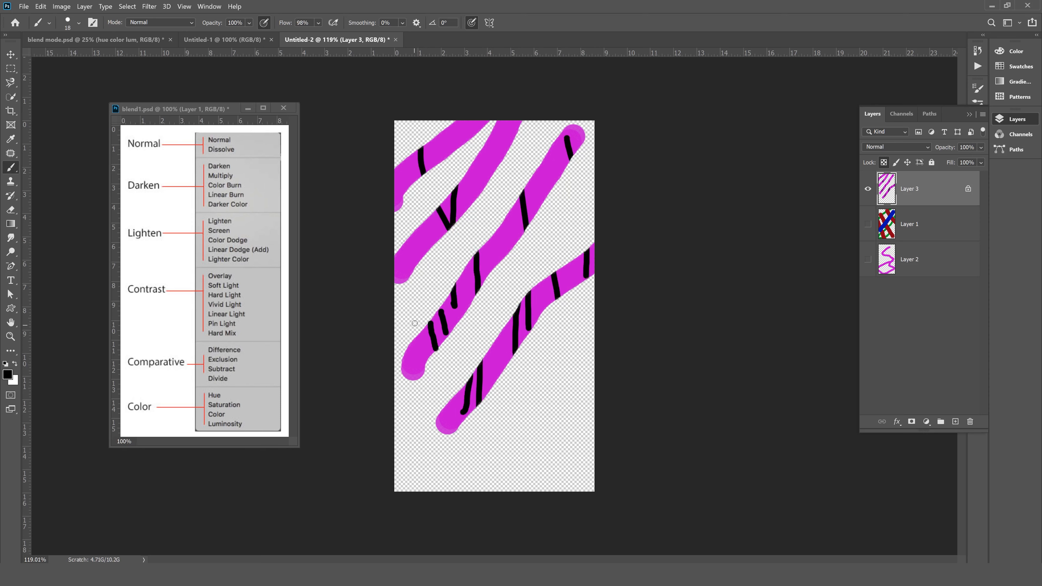
{"action": "left_click_drag", "start_coordinate": [419, 333], "coordinate": [416, 378]}
{"action": "scroll", "coordinate": [398, 353], "scroll_direction": "up", "scroll_amount": 6}
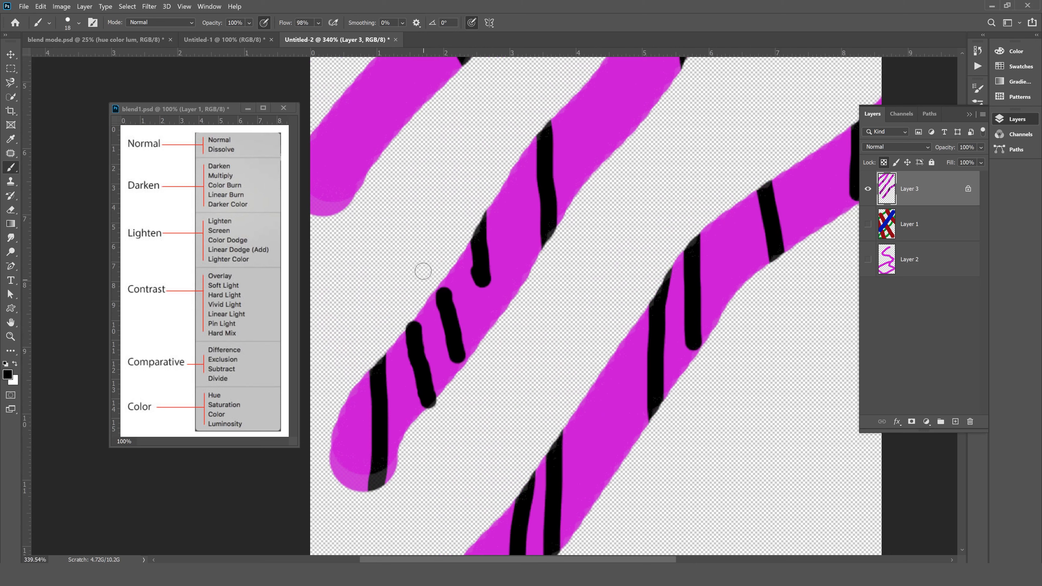
{"action": "left_click_drag", "start_coordinate": [339, 97], "coordinate": [366, 176]}
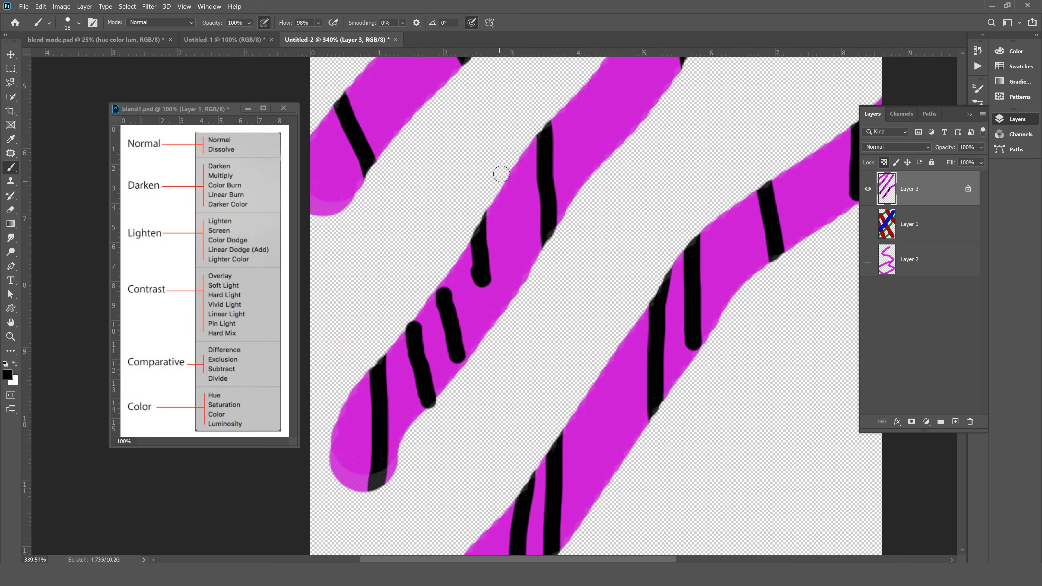
{"action": "left_click_drag", "start_coordinate": [512, 166], "coordinate": [514, 309]}
{"action": "left_click_drag", "start_coordinate": [568, 102], "coordinate": [608, 159]}
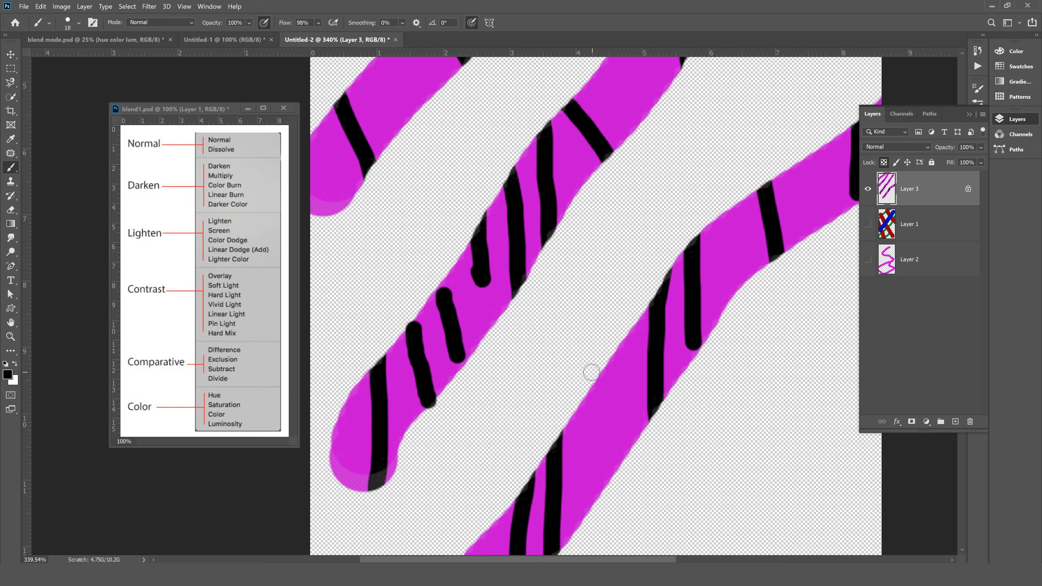
{"action": "left_click_drag", "start_coordinate": [593, 377], "coordinate": [617, 476]}
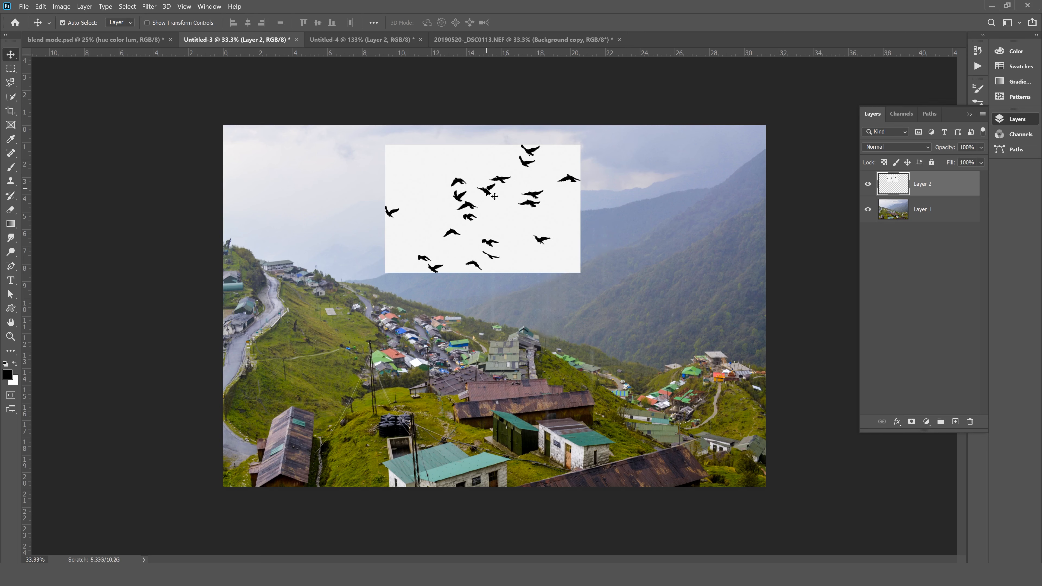
Set the birds layer in Untitled-3 to Multiply and apply Curves to it with the white point at input 229, output 255.
{"action": "left_click", "coordinate": [896, 147]}
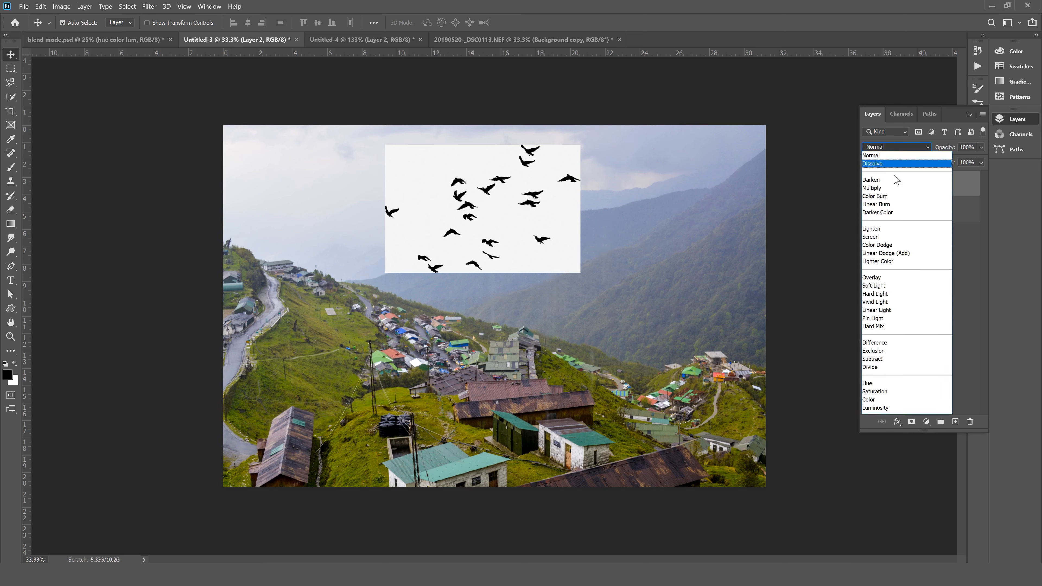
{"action": "left_click", "coordinate": [878, 188]}
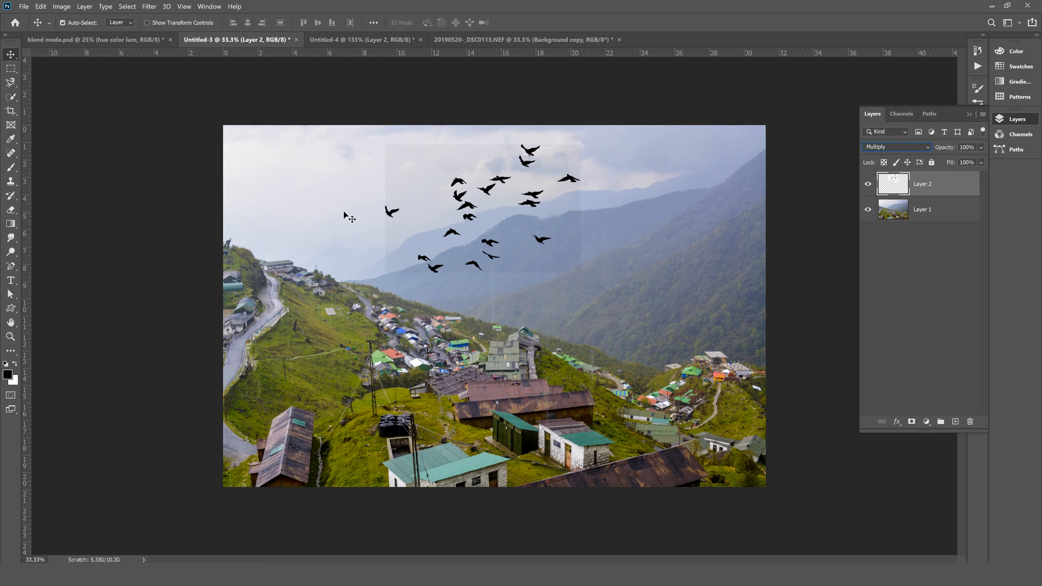
{"action": "left_click", "coordinate": [61, 7]}
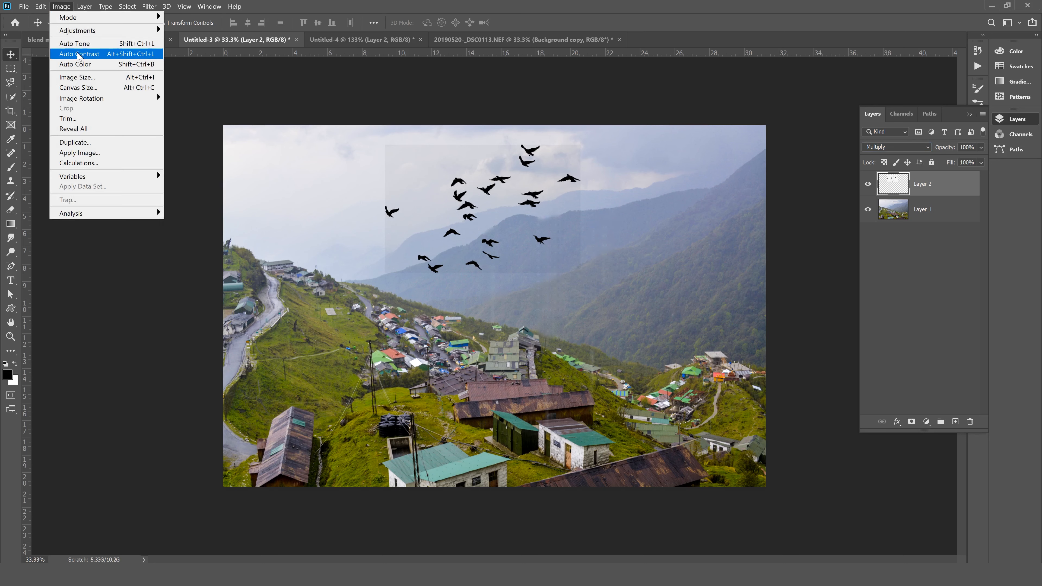
{"action": "mouse_move", "coordinate": [97, 31]}
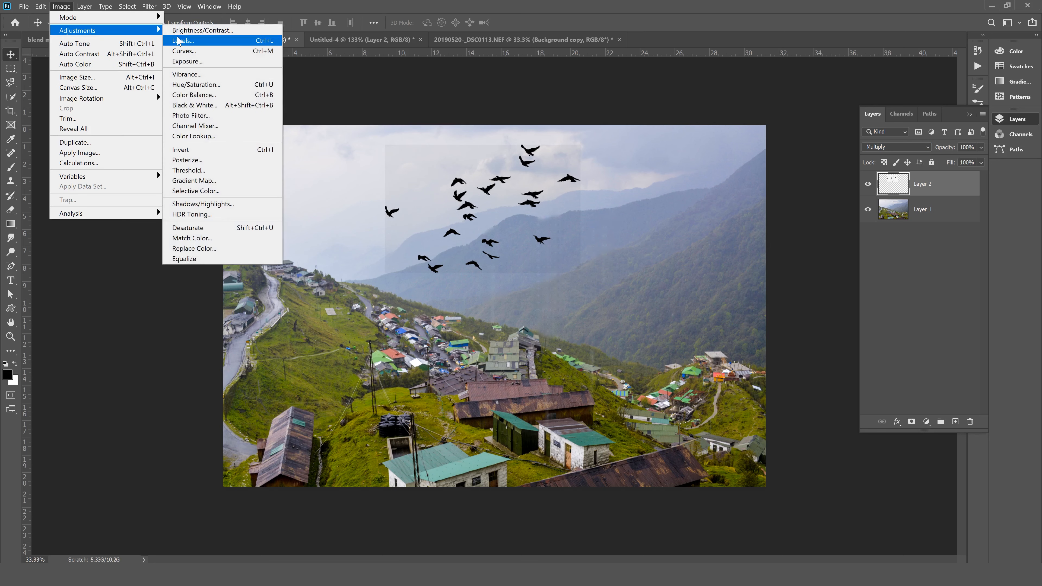
{"action": "left_click", "coordinate": [184, 51]}
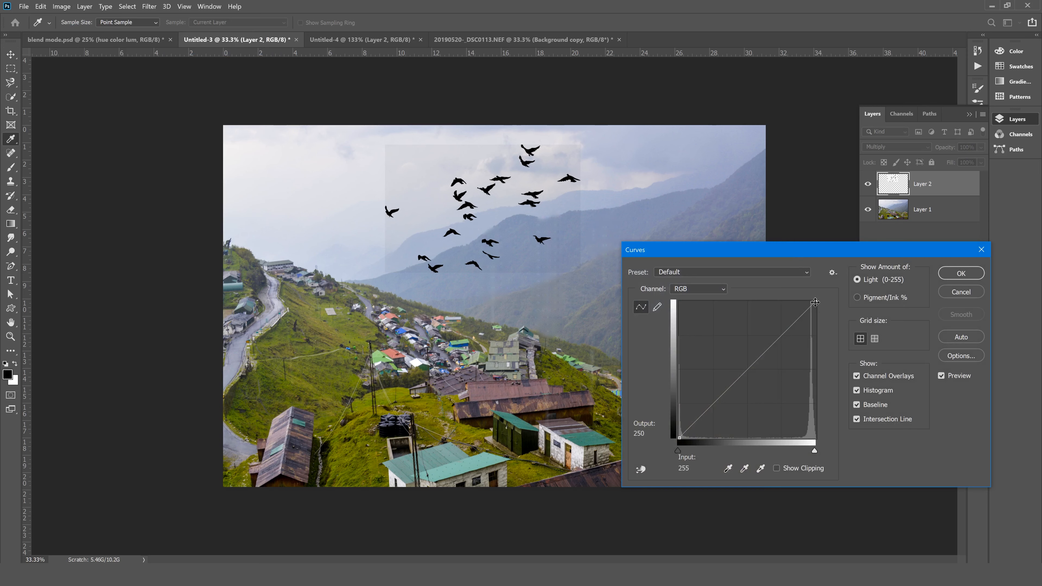
{"action": "left_click_drag", "start_coordinate": [815, 302], "coordinate": [802, 301]}
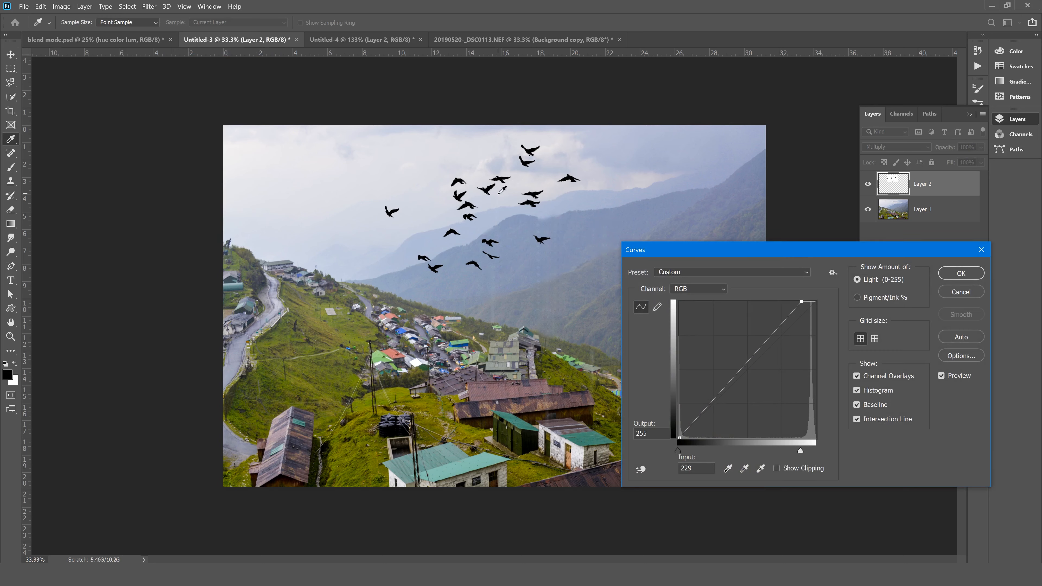
{"action": "left_click", "coordinate": [958, 281]}
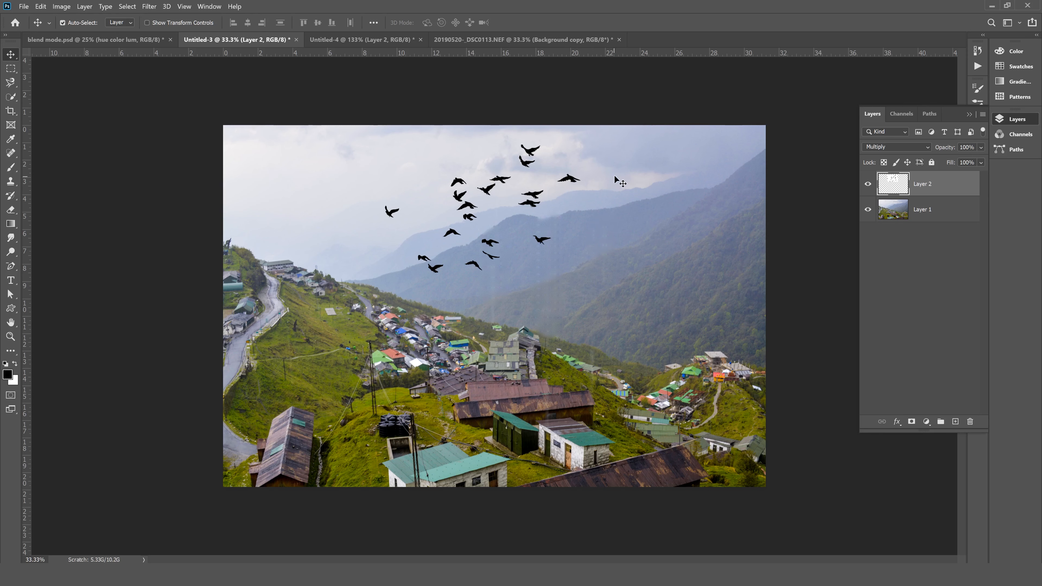
Switch to the Untitled-4 document and set the flames layer over the hands to Screen.
{"action": "left_click", "coordinate": [333, 38]}
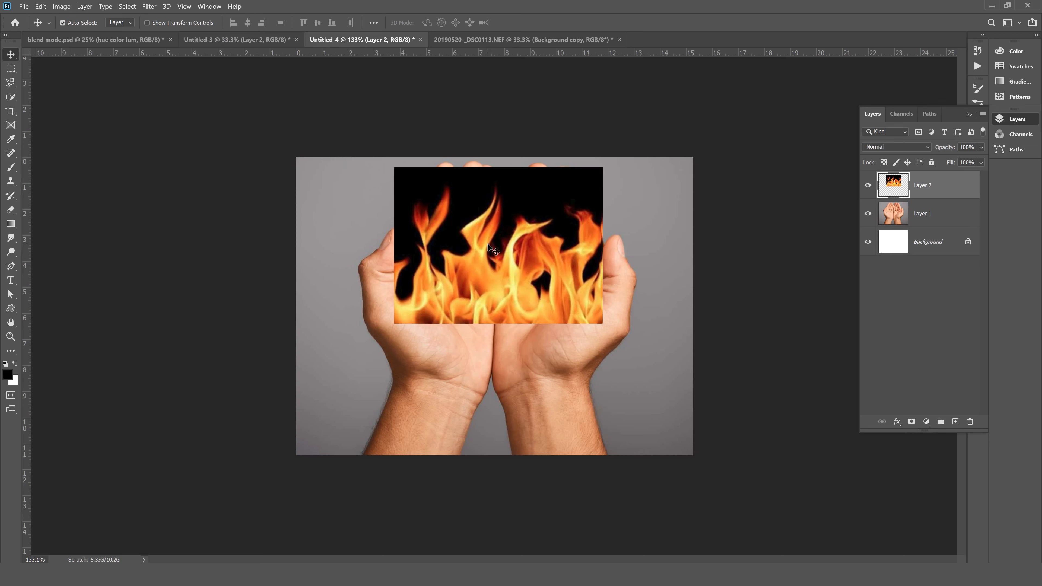
{"action": "left_click", "coordinate": [893, 146]}
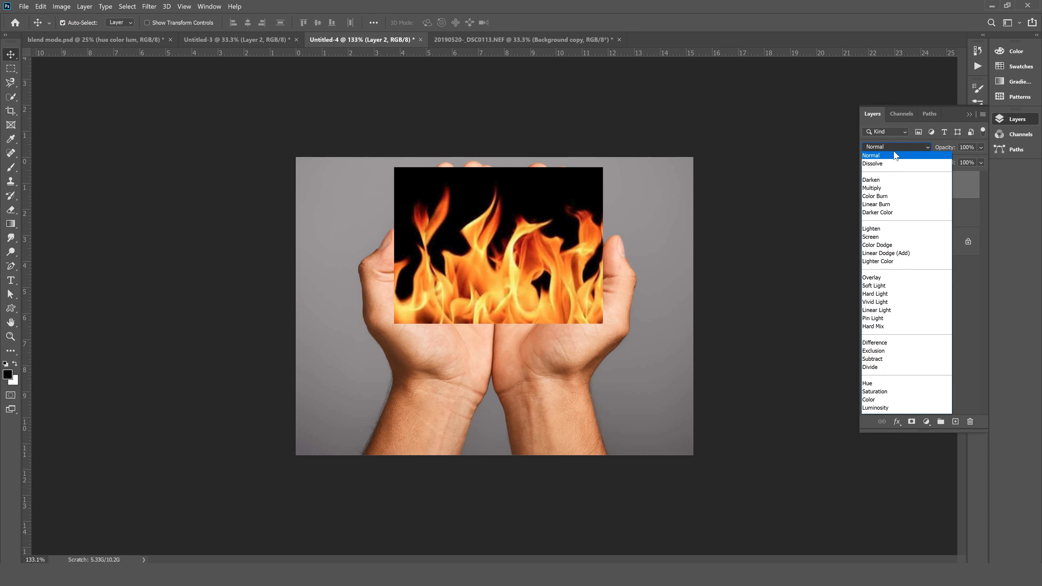
{"action": "left_click", "coordinate": [870, 237]}
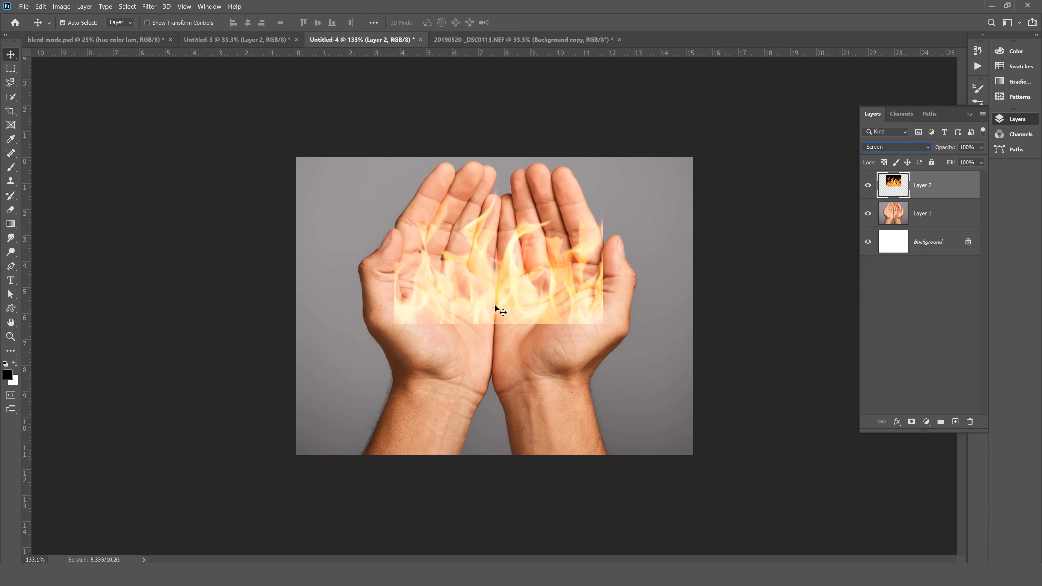
Warp the flames to a rounded lower edge in the palms and an upward-bulging top, and soften the lower edge with the Eraser at 16% opacity.
{"action": "key", "text": "ctrl+t"}
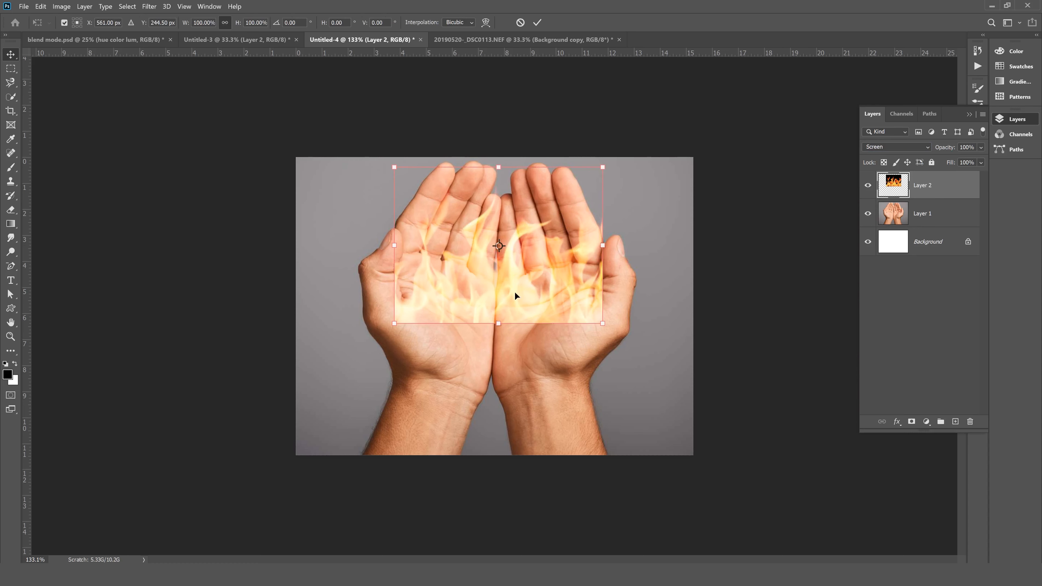
{"action": "left_click_drag", "start_coordinate": [528, 284], "coordinate": [526, 280]}
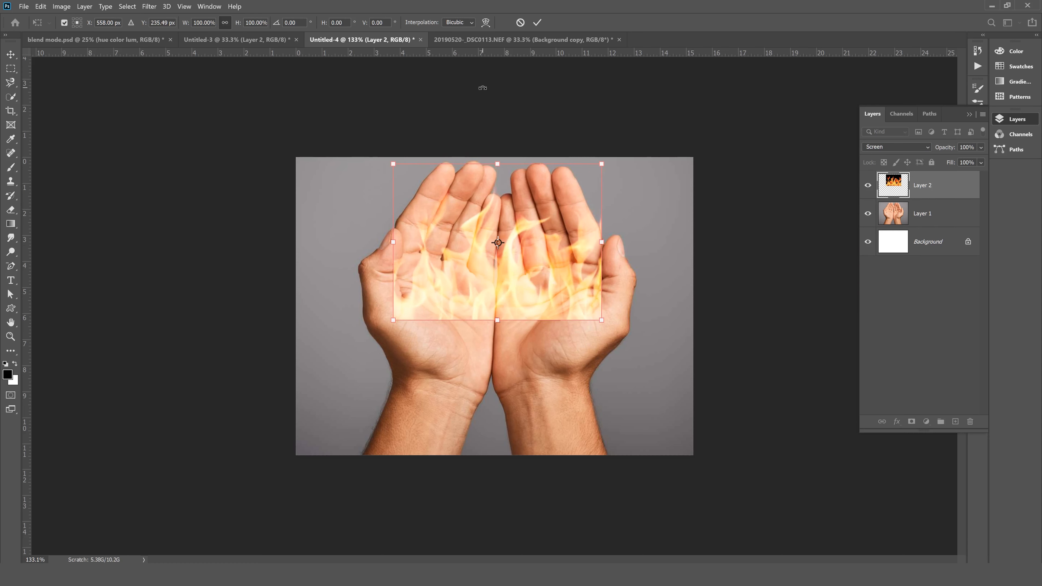
{"action": "left_click", "coordinate": [483, 24]}
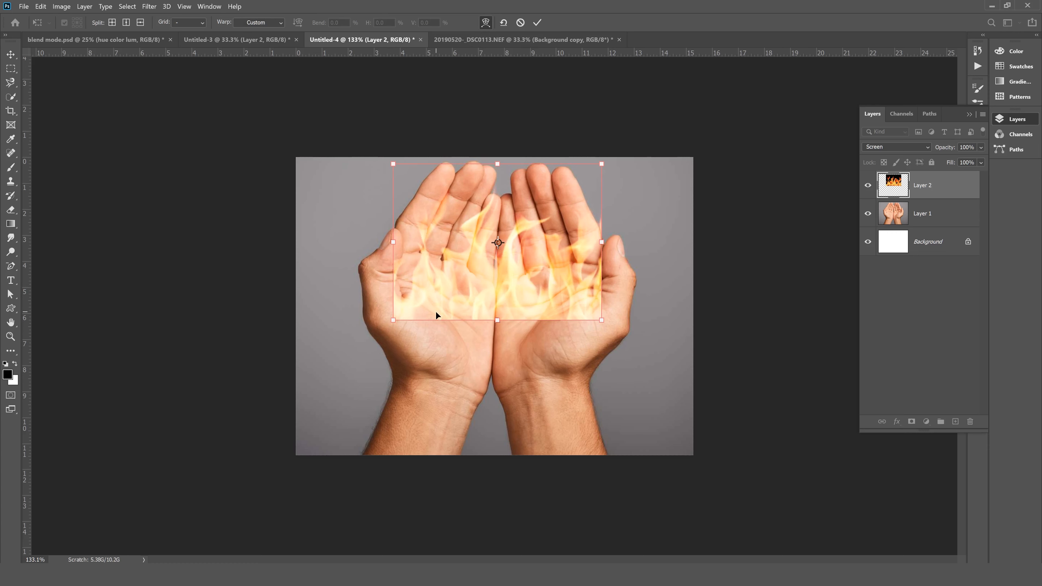
{"action": "left_click_drag", "start_coordinate": [392, 320], "coordinate": [413, 319]}
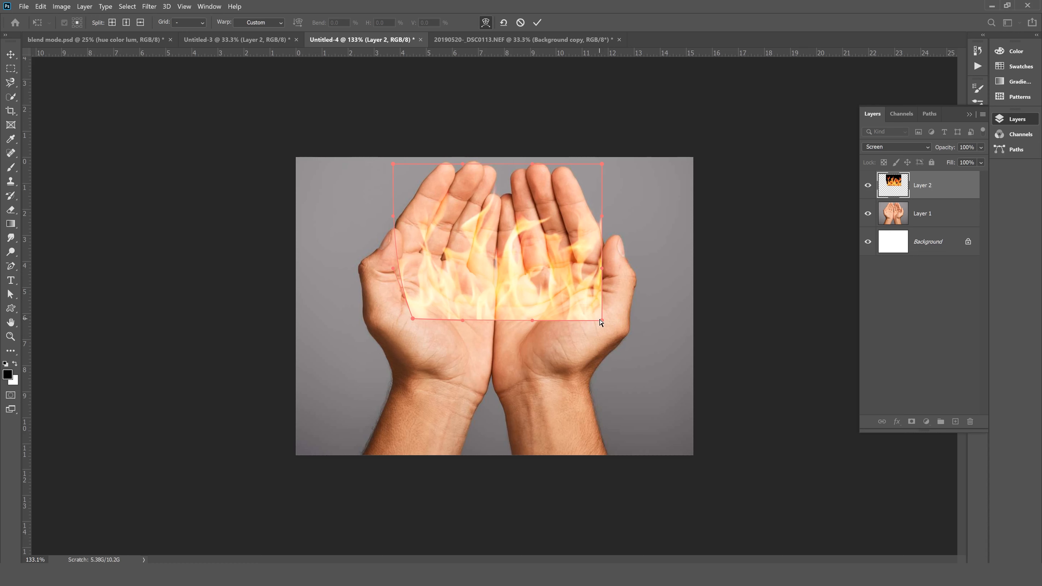
{"action": "left_click_drag", "start_coordinate": [600, 322], "coordinate": [521, 352]}
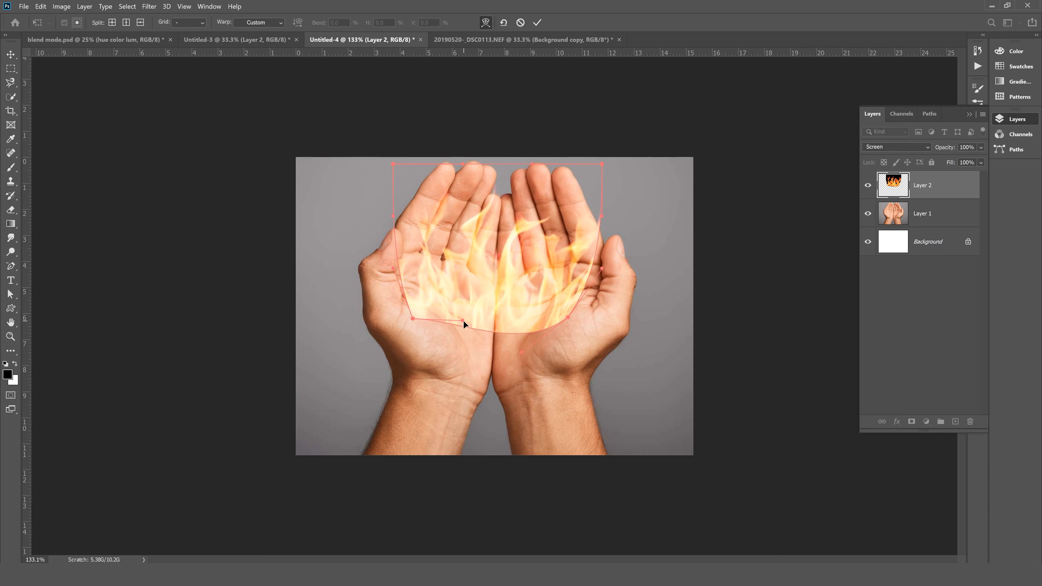
{"action": "left_click_drag", "start_coordinate": [463, 321], "coordinate": [452, 341]}
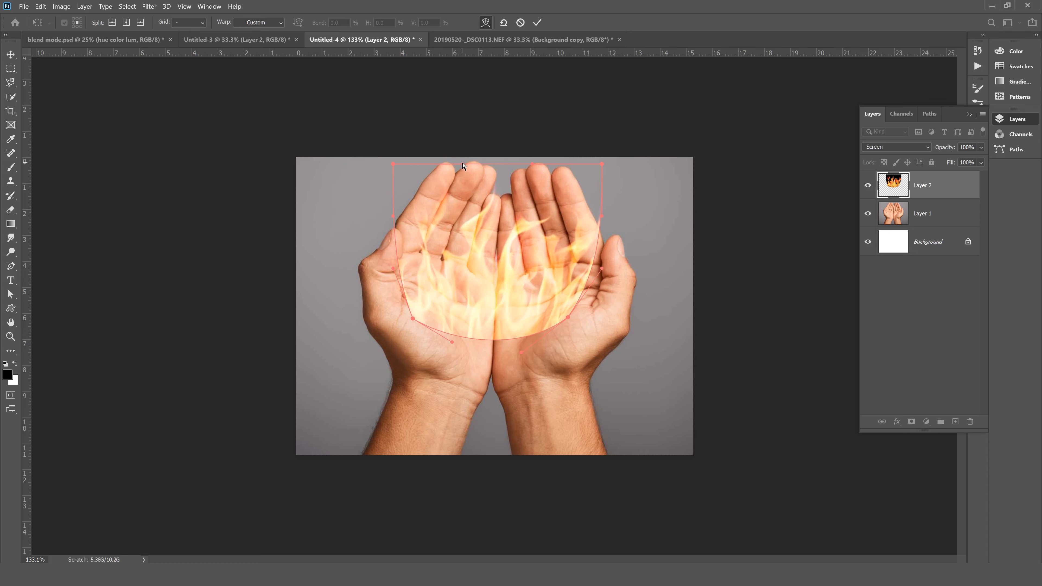
{"action": "left_click_drag", "start_coordinate": [463, 165], "coordinate": [455, 97]}
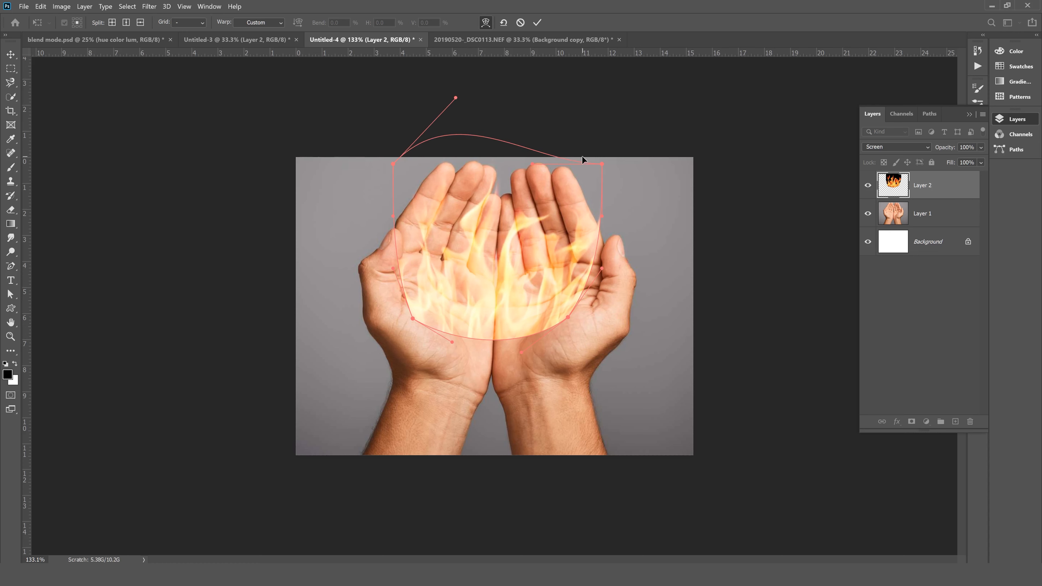
{"action": "left_click_drag", "start_coordinate": [533, 163], "coordinate": [549, 46]}
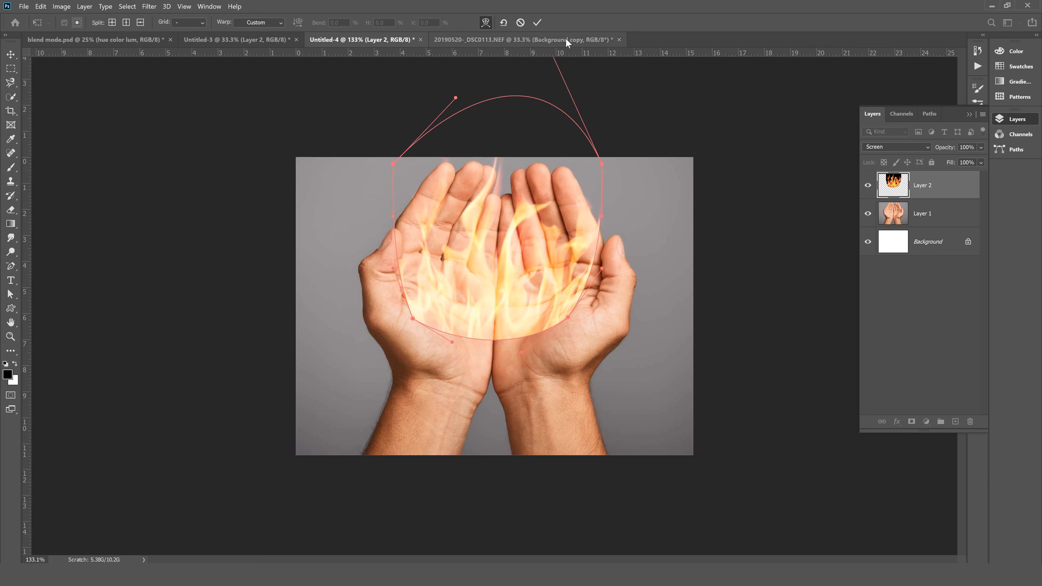
{"action": "left_click", "coordinate": [537, 23]}
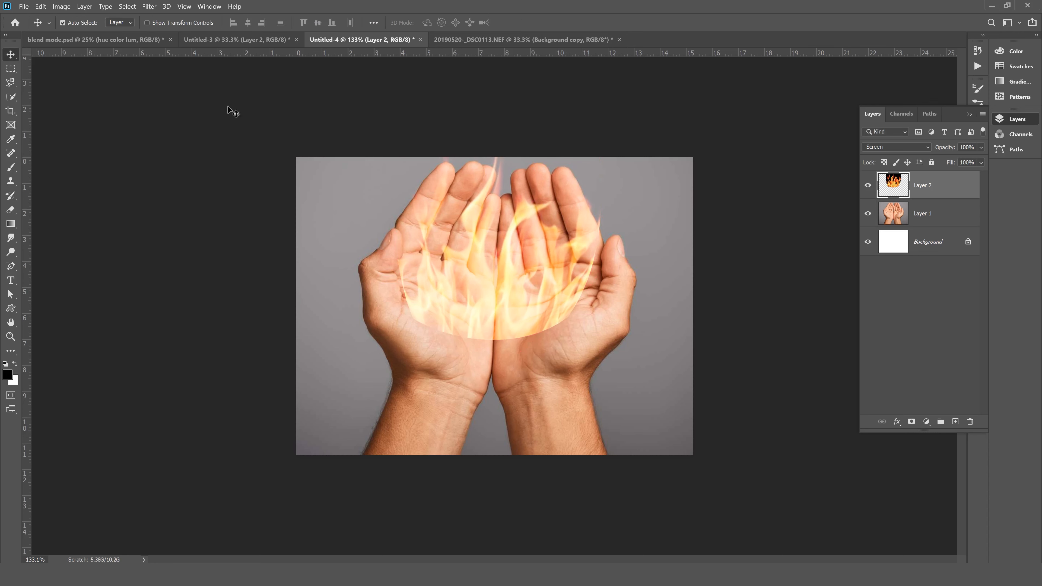
{"action": "left_click", "coordinate": [11, 210]}
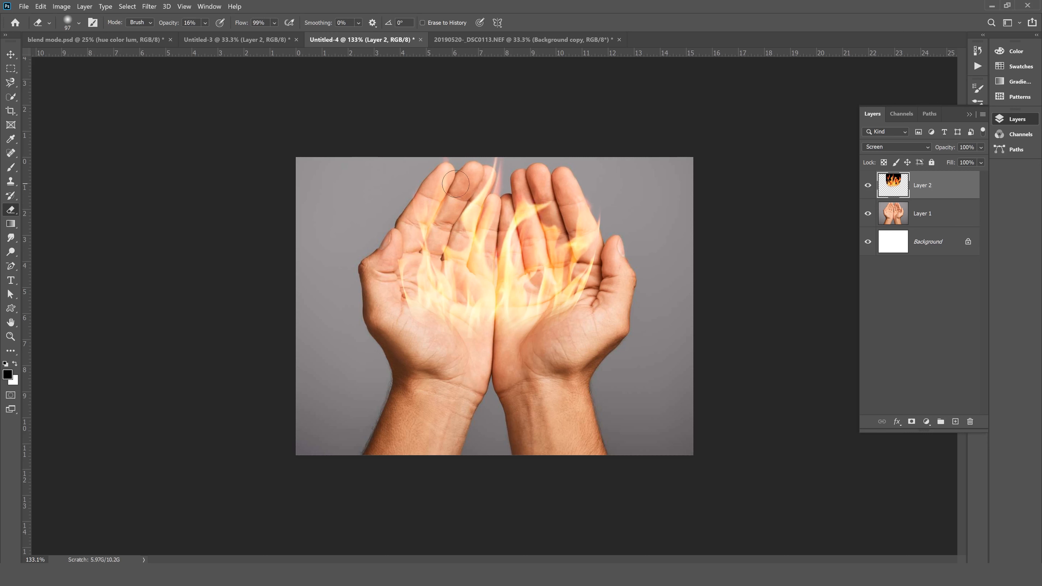
In the 20190520-_DSC0113.NEF document, set the Background copy layer to Overlay and toggle its visibility to compare before and after.
{"action": "left_click", "coordinate": [457, 37]}
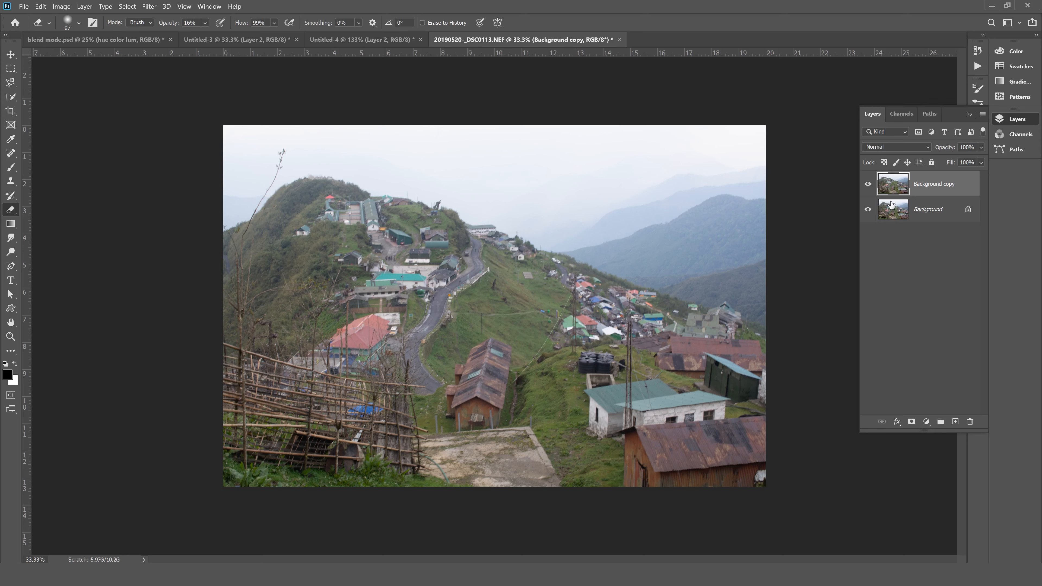
{"action": "left_click", "coordinate": [902, 148]}
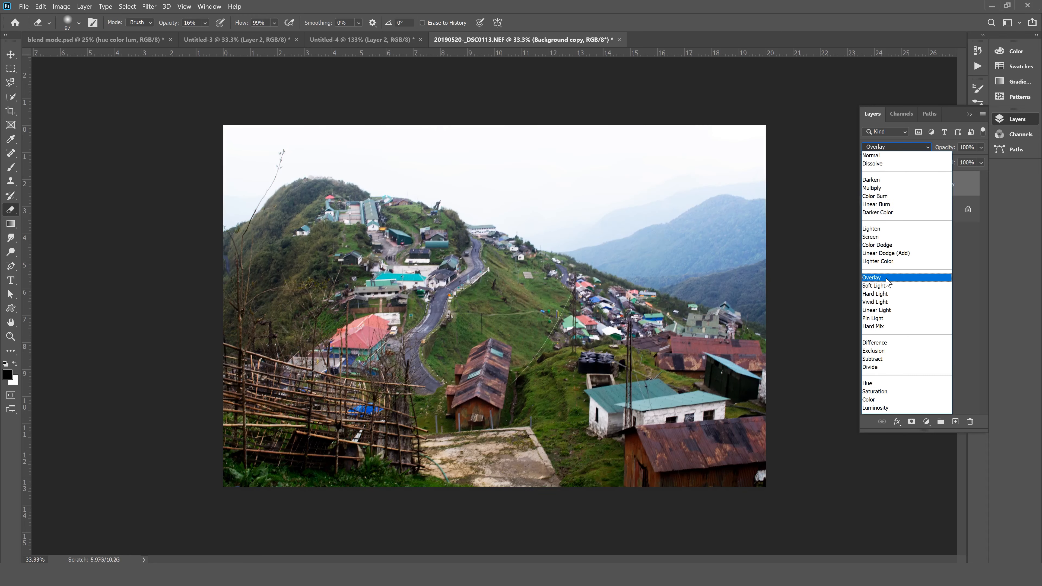
{"action": "left_click", "coordinate": [888, 279]}
{"action": "left_click", "coordinate": [868, 189]}
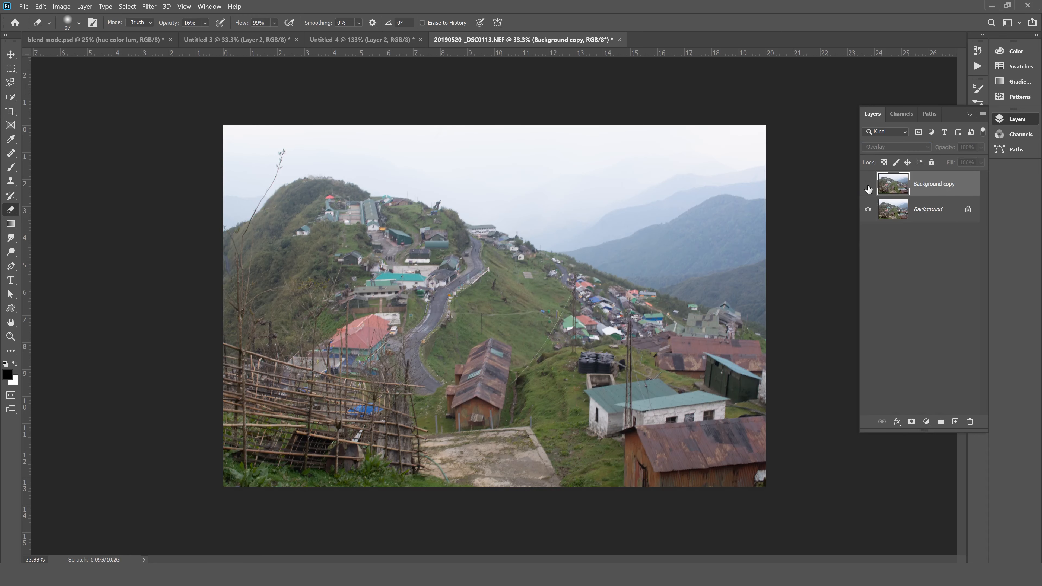
{"action": "left_click", "coordinate": [868, 189]}
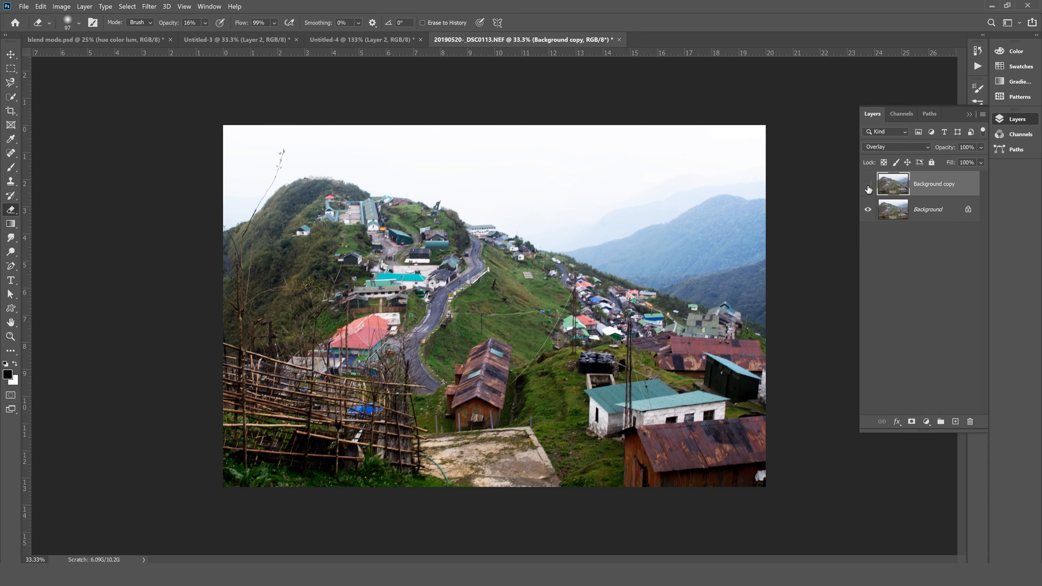
Toggle the Background copy layer's visibility to compare the full-strength Overlay with the original photo, leaving the layer shown.
{"action": "left_click", "coordinate": [867, 189]}
{"action": "left_click", "coordinate": [867, 189]}
{"action": "left_click", "coordinate": [868, 189]}
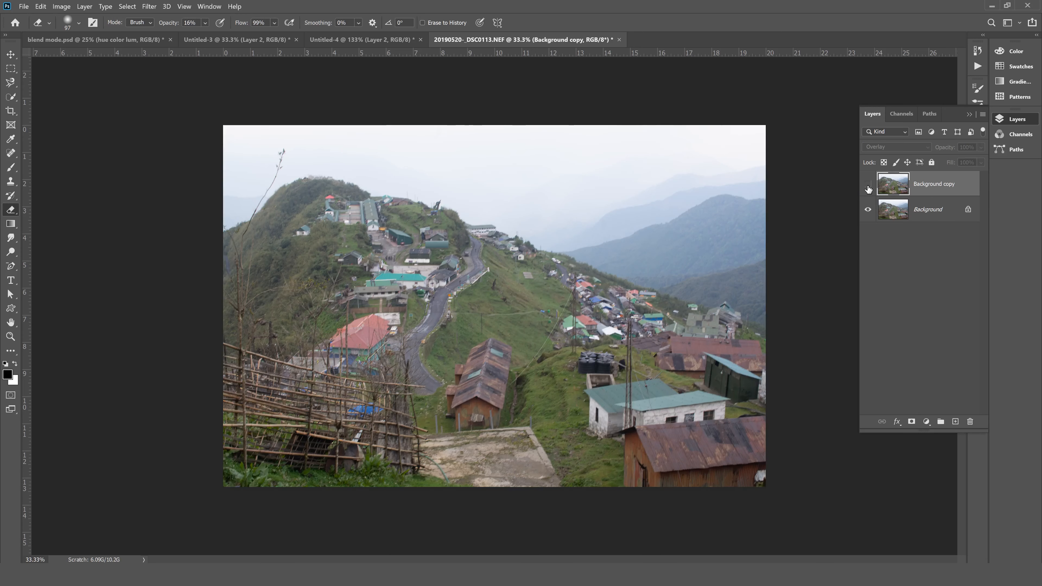
{"action": "left_click", "coordinate": [868, 189]}
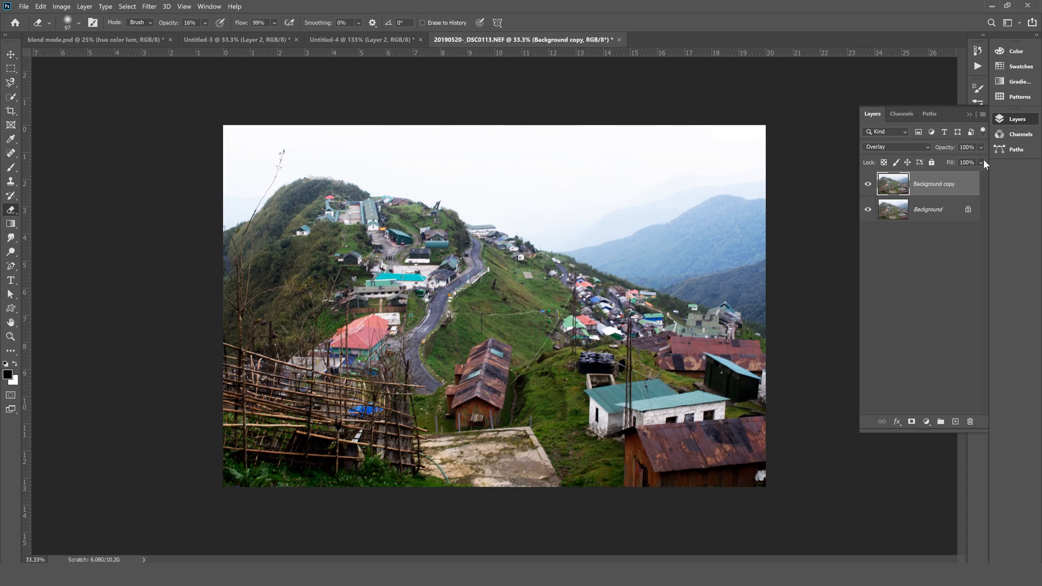
Reduce the Background copy layer's opacity to 53% to soften the Overlay contrast.
{"action": "left_click", "coordinate": [981, 148]}
{"action": "left_click_drag", "start_coordinate": [957, 163], "coordinate": [956, 163]}
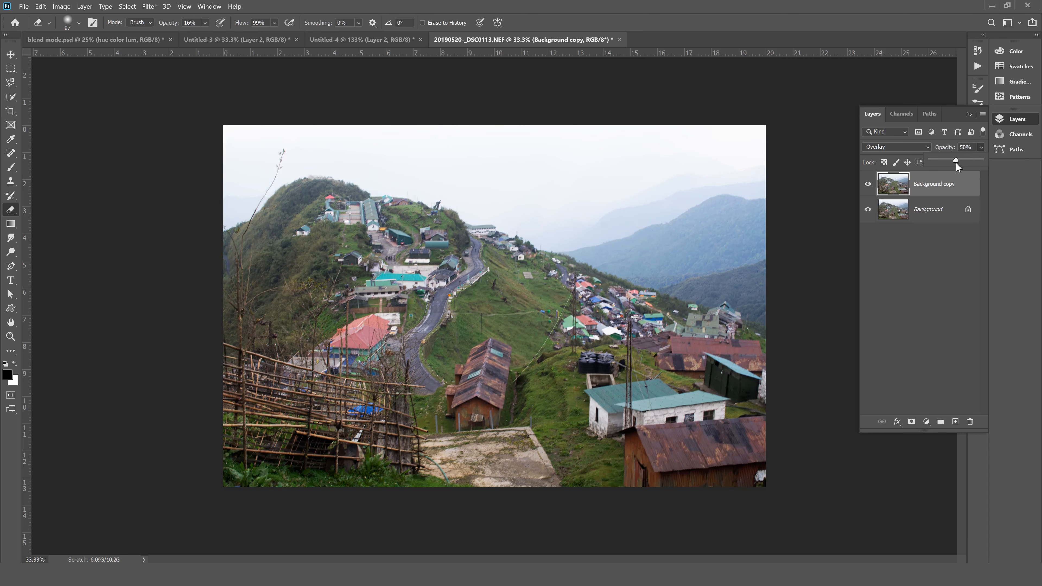
{"action": "left_click", "coordinate": [916, 229]}
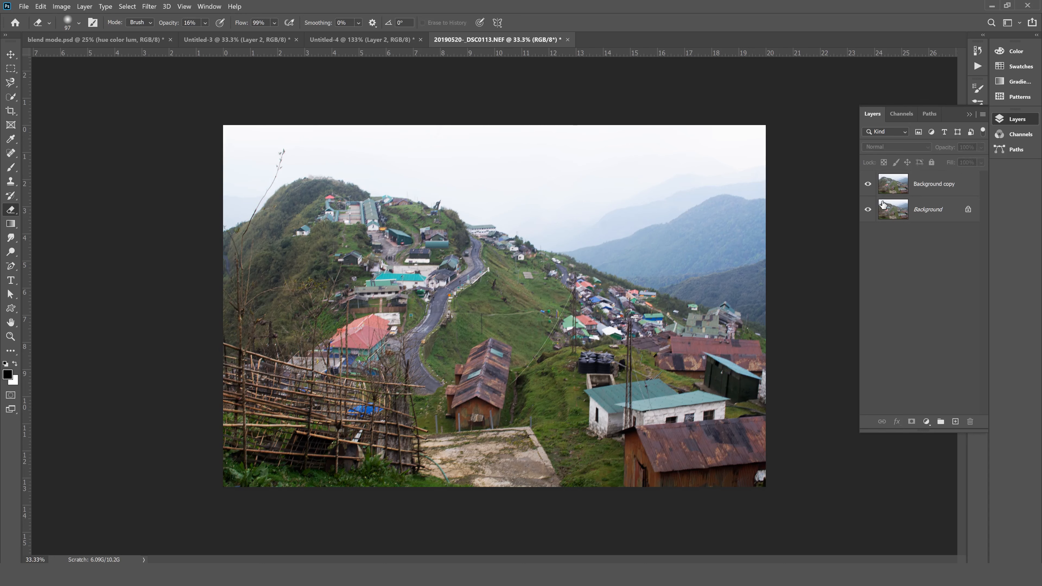
Compare the photo with and without the softened Overlay by toggling the Background copy layer's visibility, leaving it shown and selected.
{"action": "left_click", "coordinate": [868, 184]}
{"action": "left_click", "coordinate": [867, 186]}
{"action": "left_click", "coordinate": [867, 186]}
{"action": "left_click", "coordinate": [867, 186]}
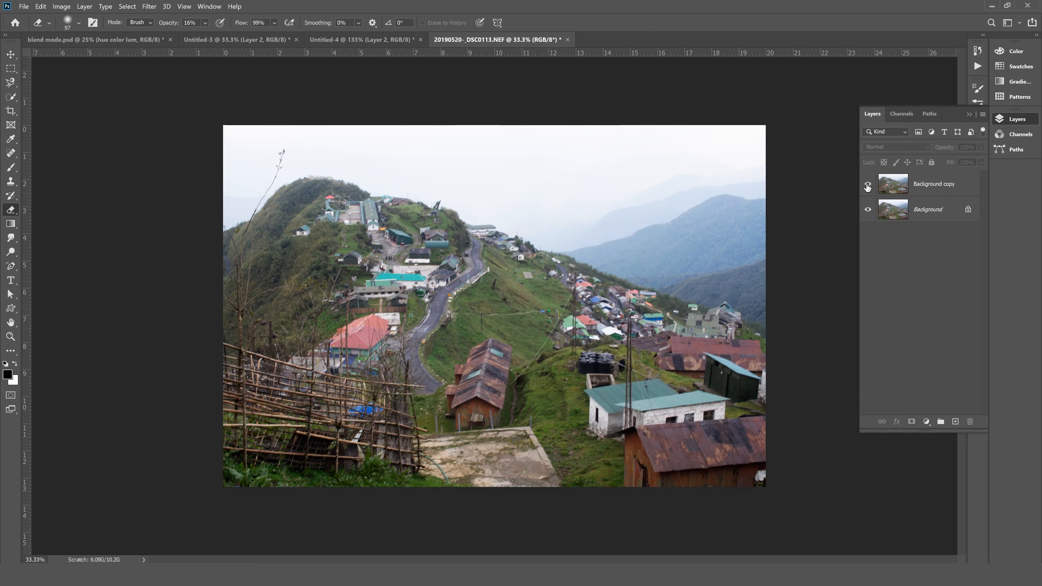
{"action": "left_click", "coordinate": [868, 186]}
{"action": "left_click", "coordinate": [868, 185]}
{"action": "left_click", "coordinate": [918, 181]}
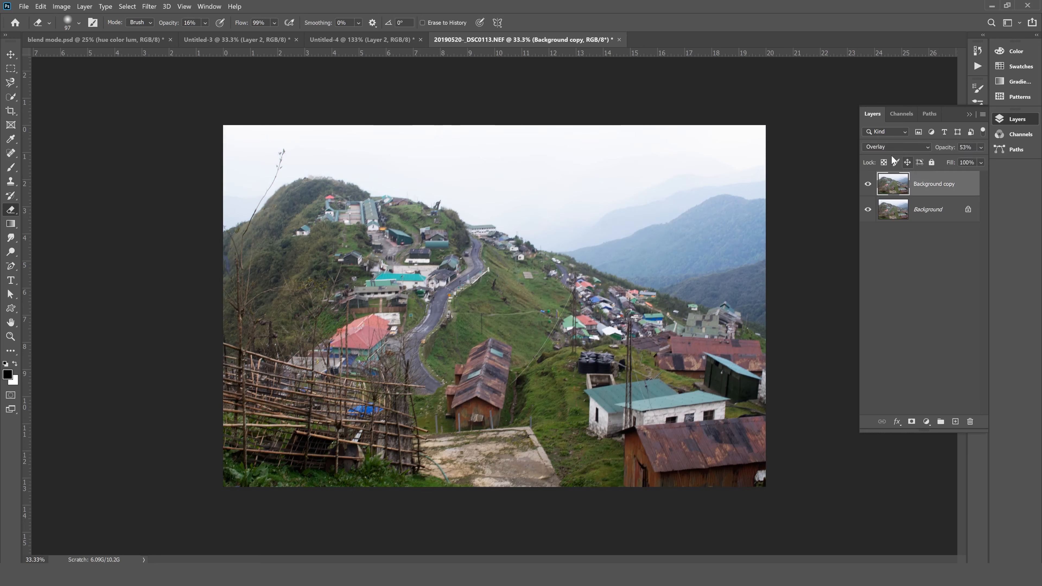